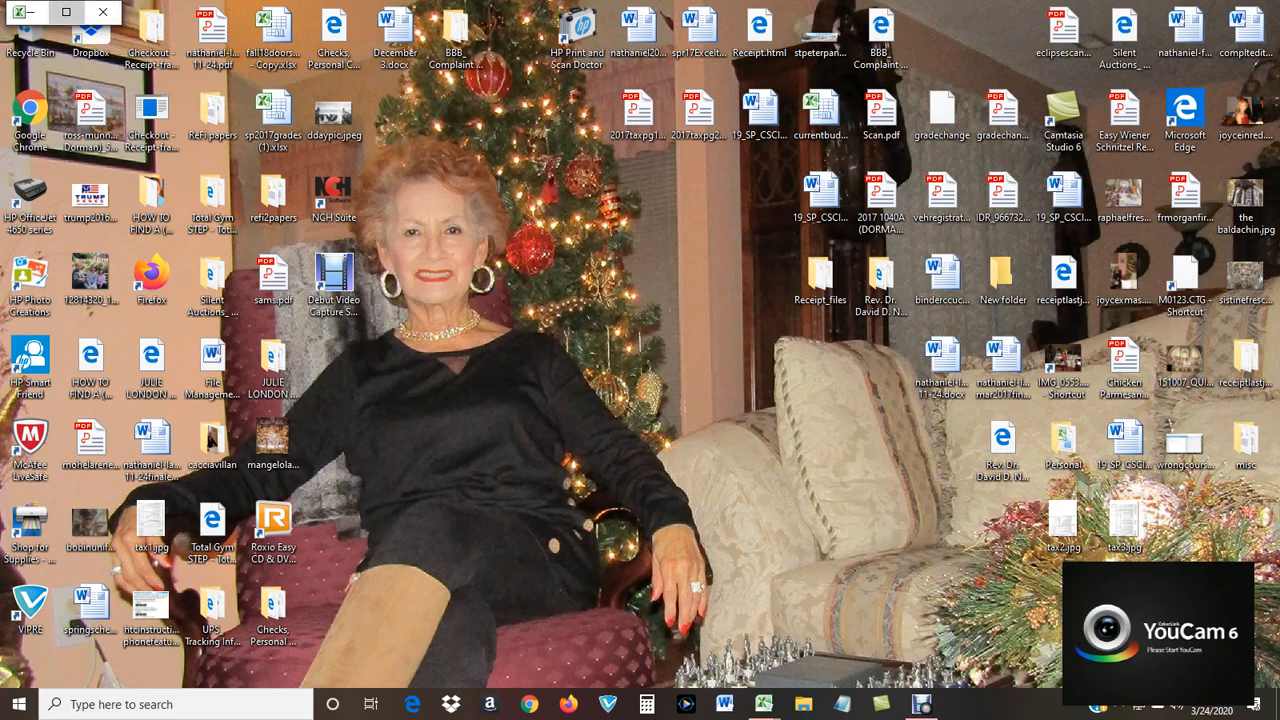
Bring up the Excel window and clear its startup dialogs, choosing "Yes, I want to view these files later" for the recovered files.
click(66, 12)
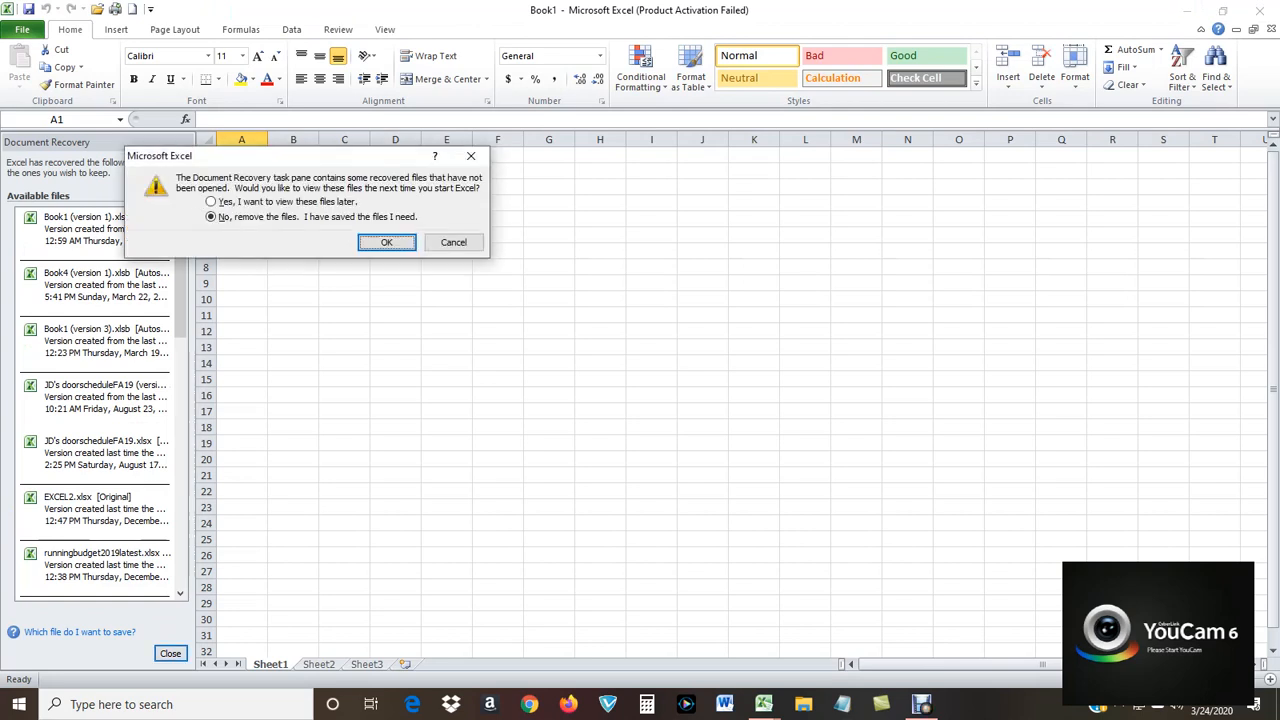
click(211, 202)
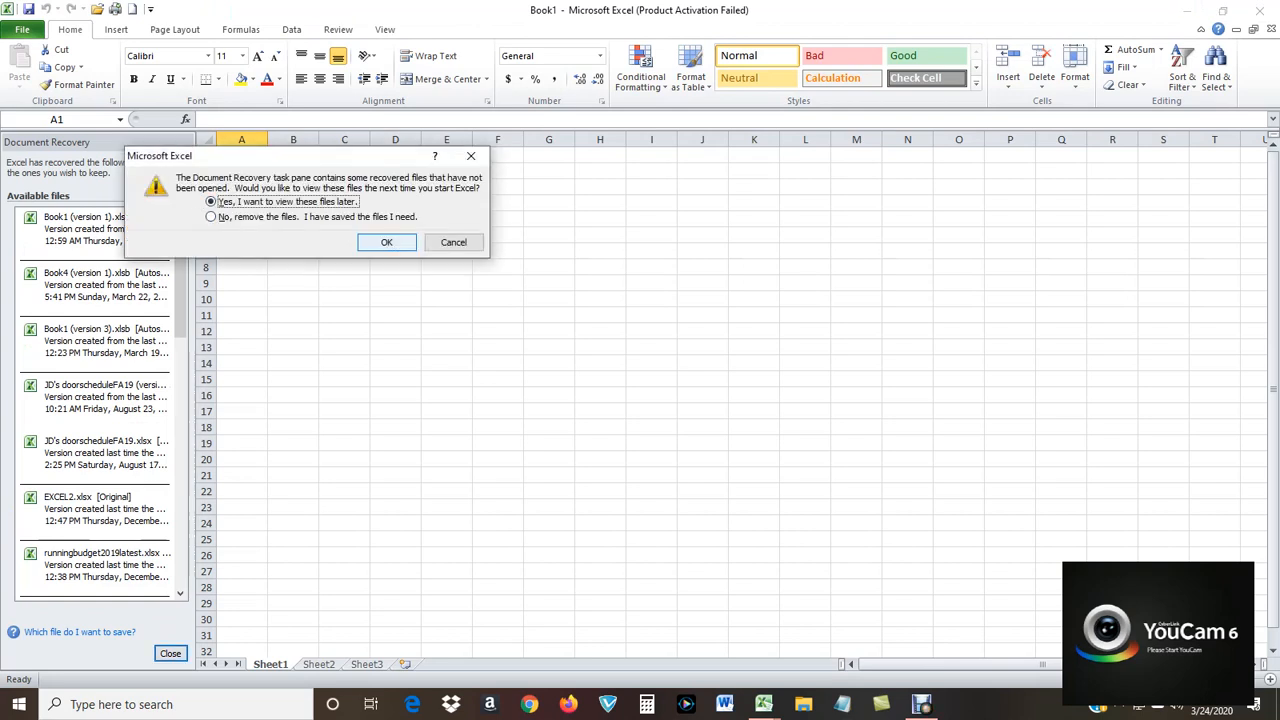
click(387, 242)
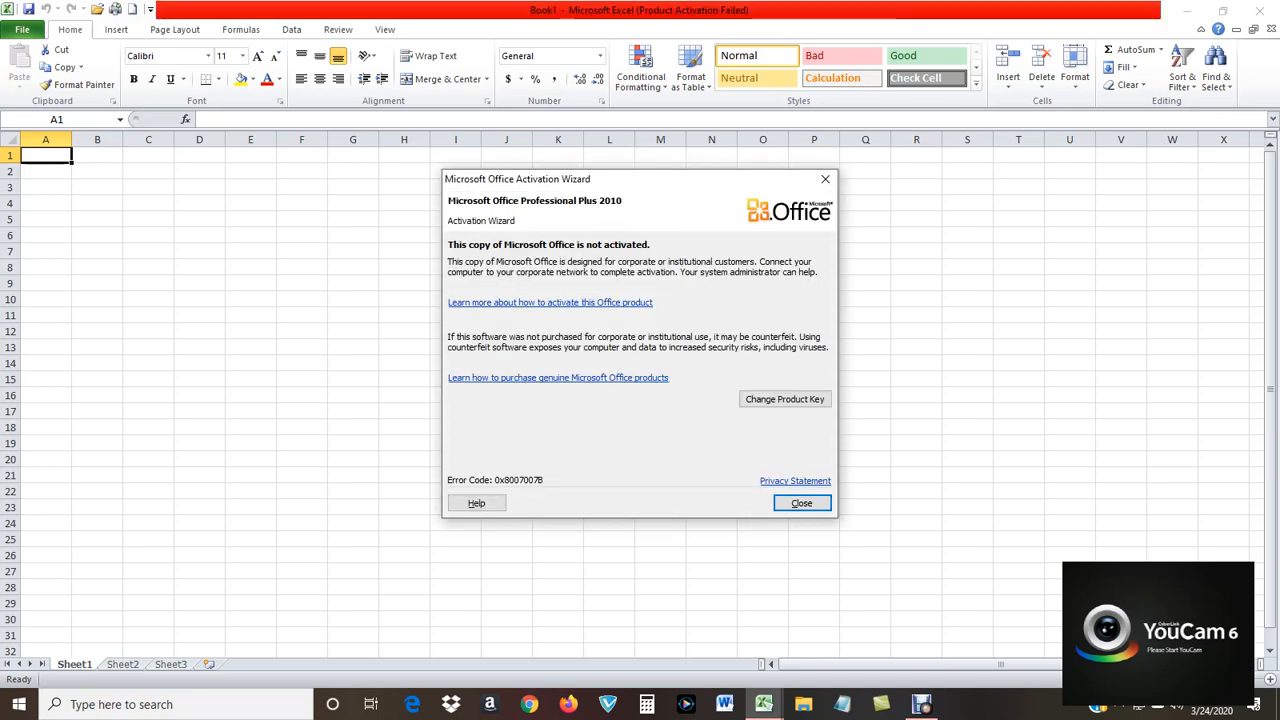
key(Return)
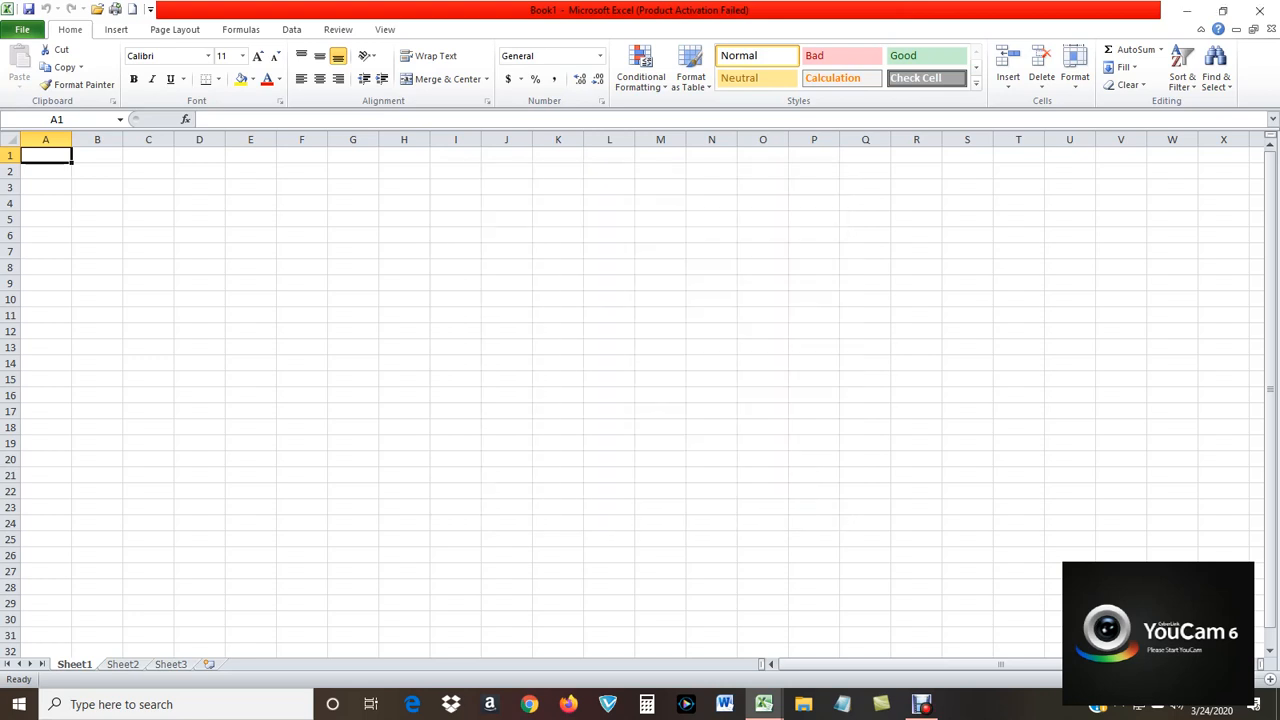
Widen columns A through J together to a uniform width of roughly one and a half times the default.
drag(45, 139, 525, 140)
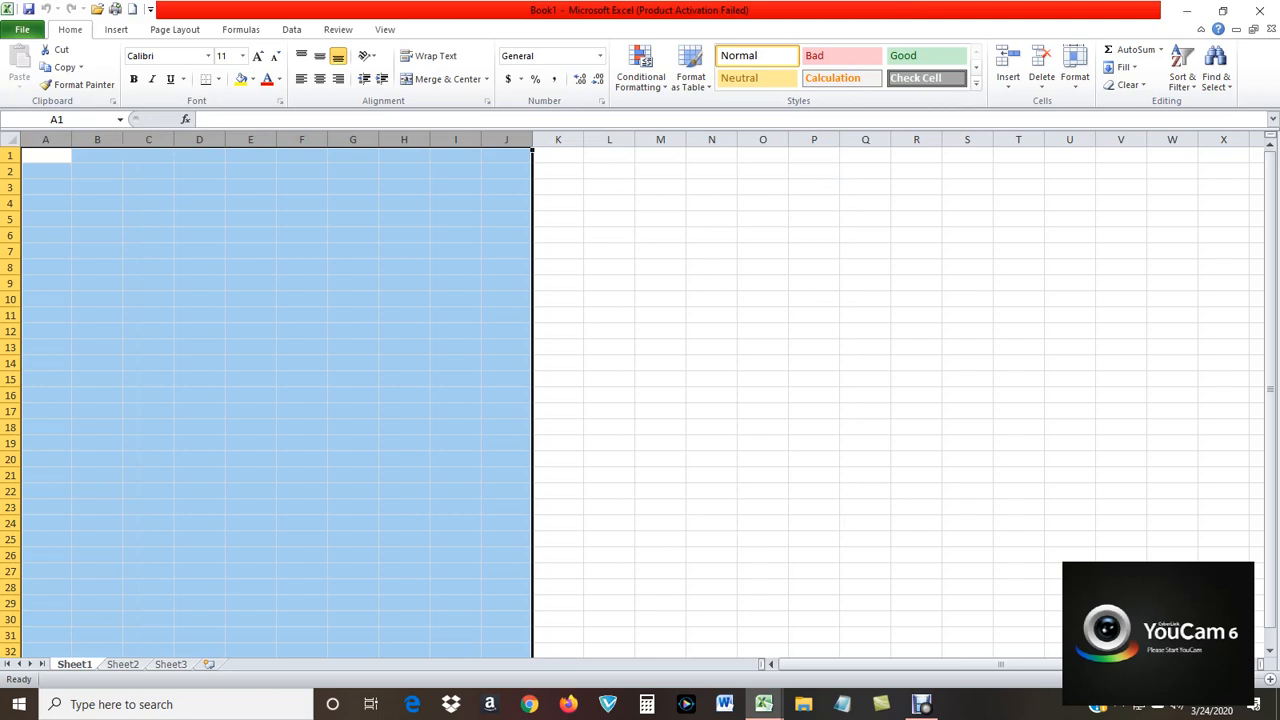
drag(71, 139, 107, 139)
click(1071, 283)
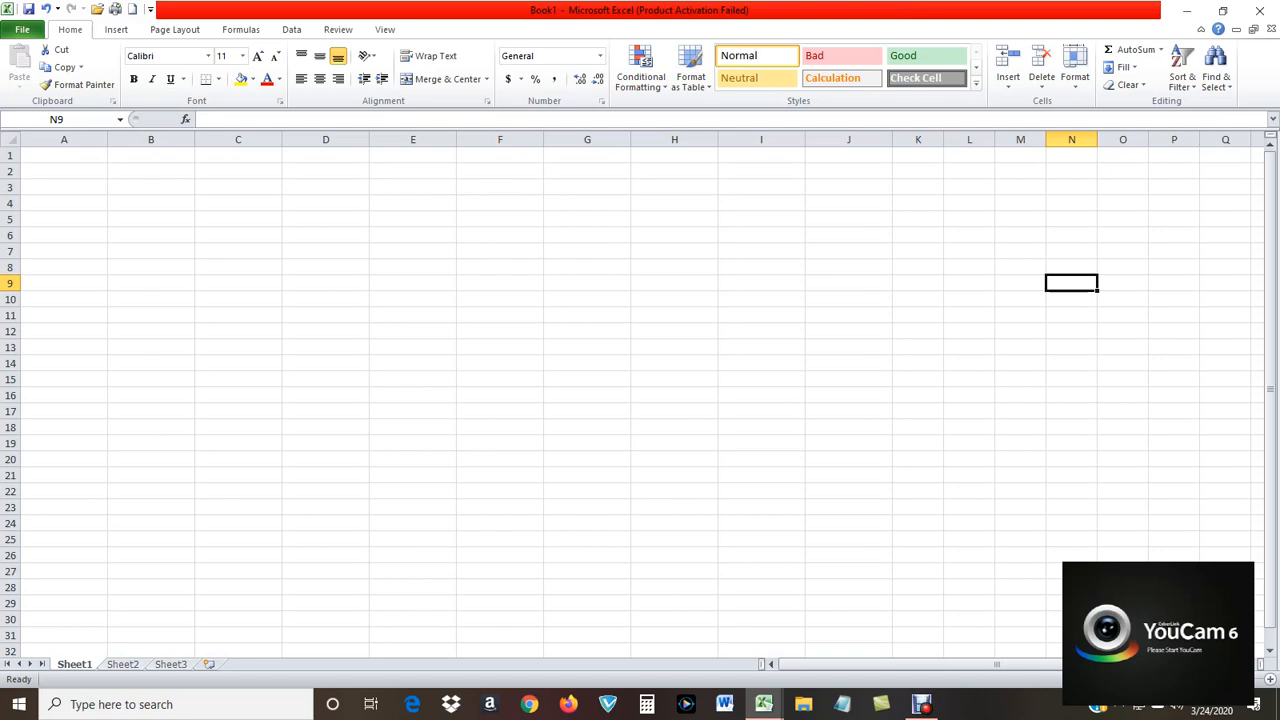
Enter the title "ABC COMPANY - SALES FORECAST" in cell B1.
click(151, 155)
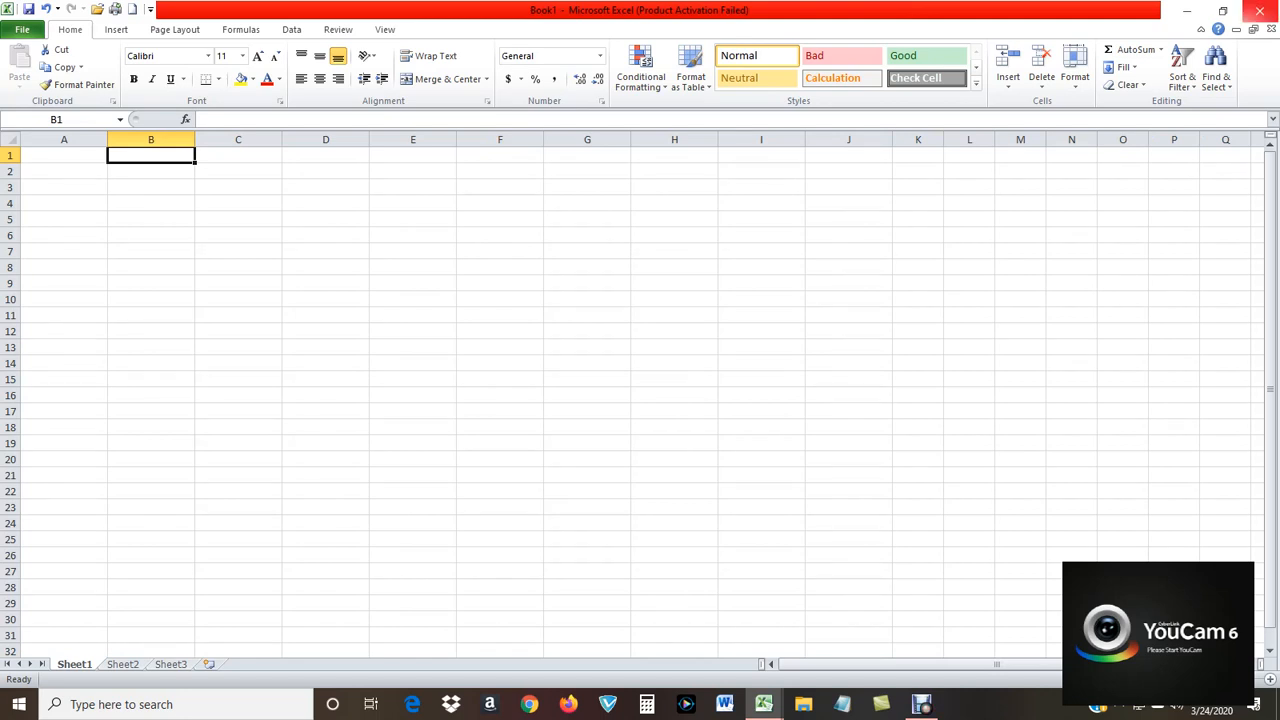
text(A)
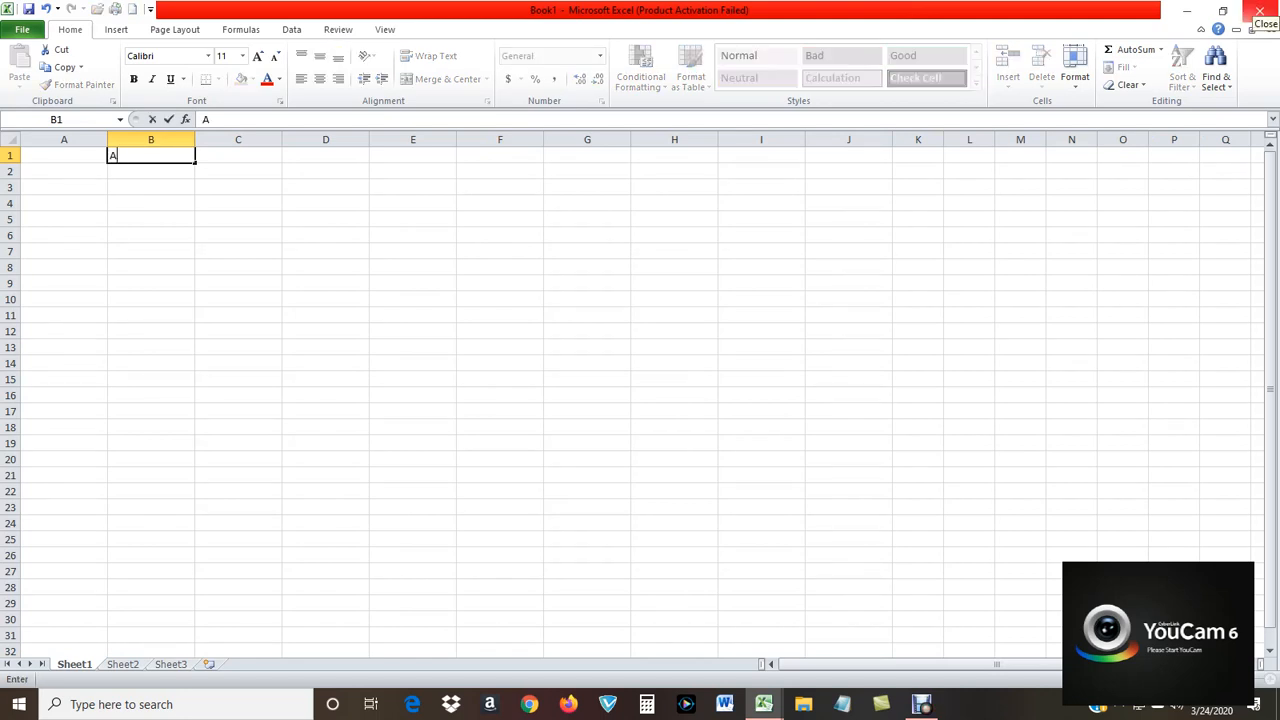
text(BC COMPAN)
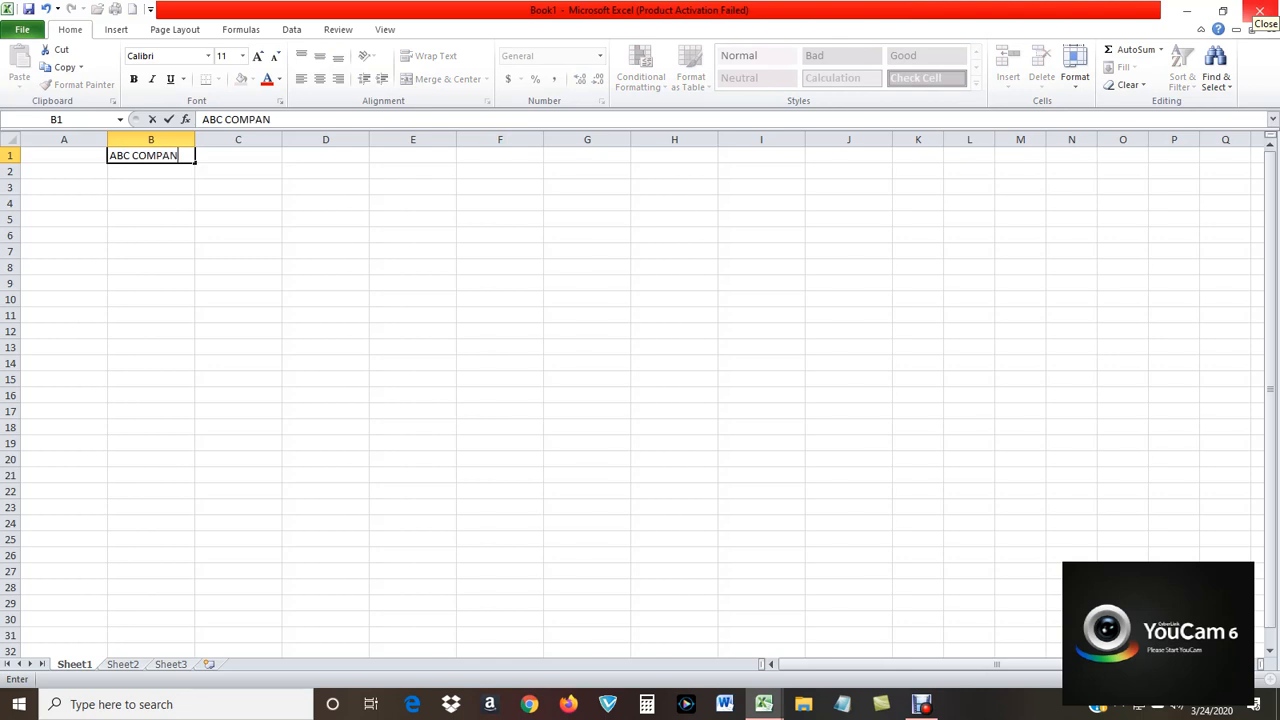
text(Y - SALES FORECAST)
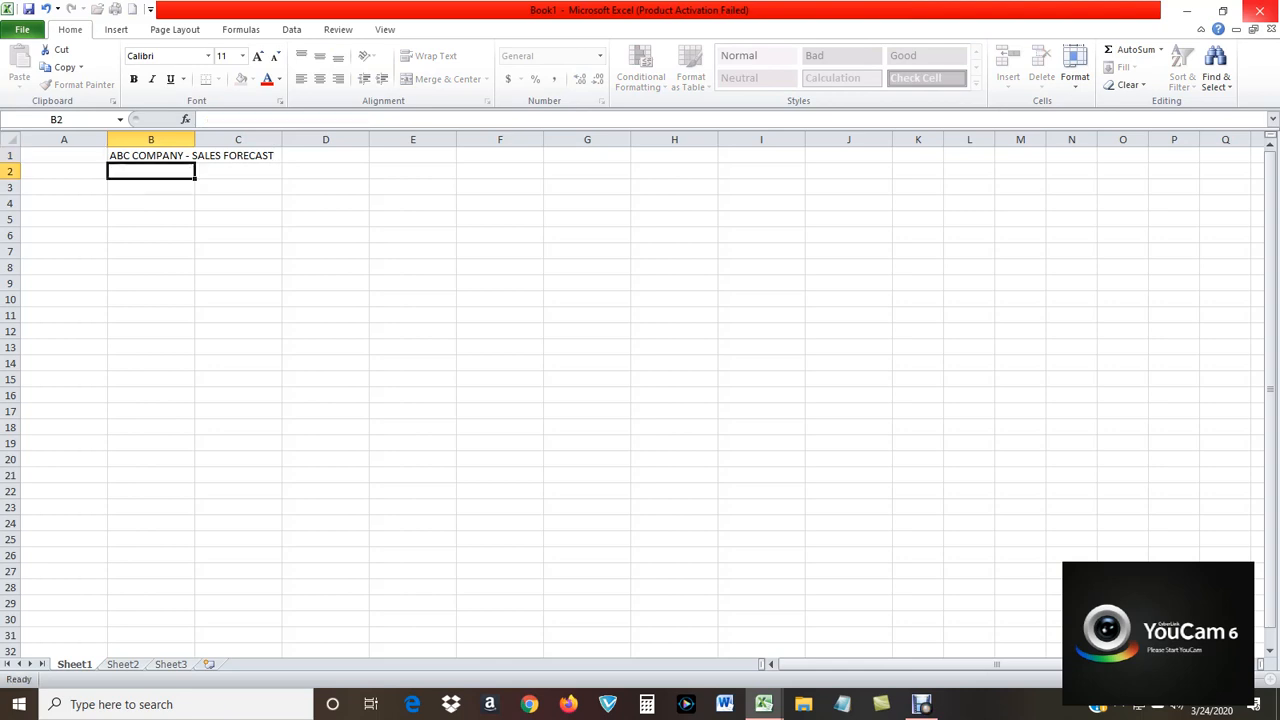
key(Return)
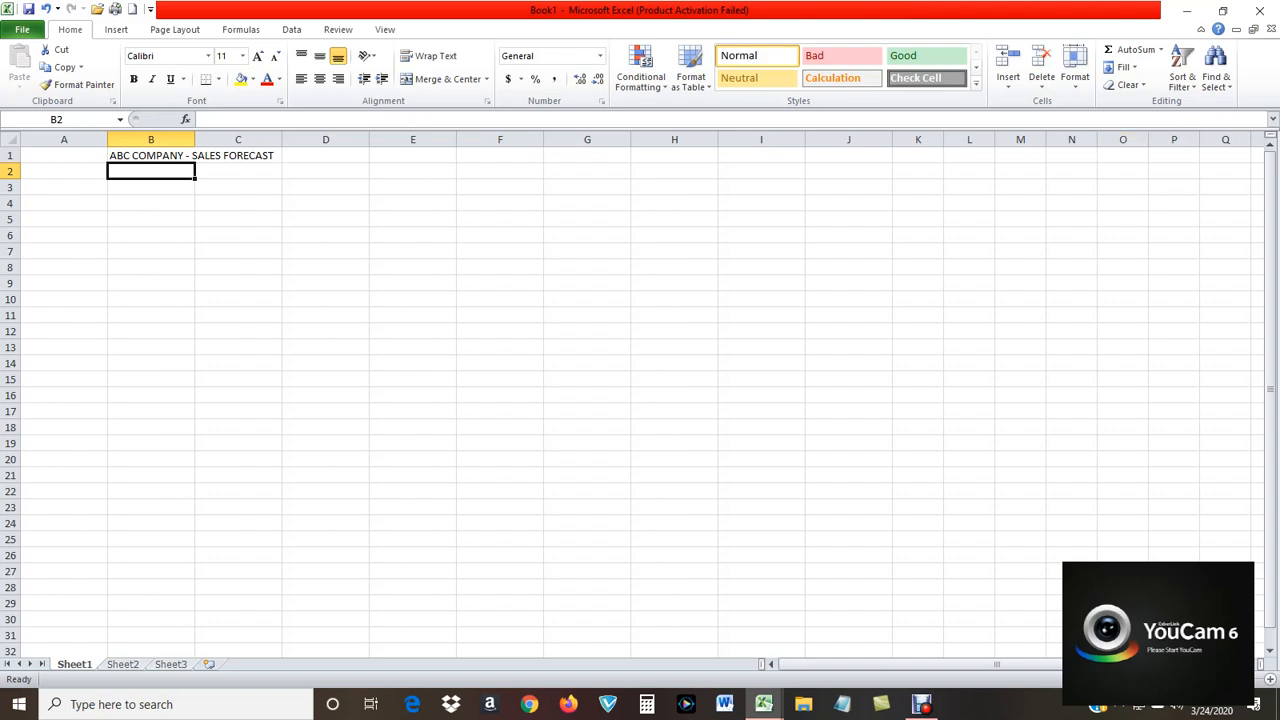
Enter the column heading ITEMS in cell A2.
click(64, 171)
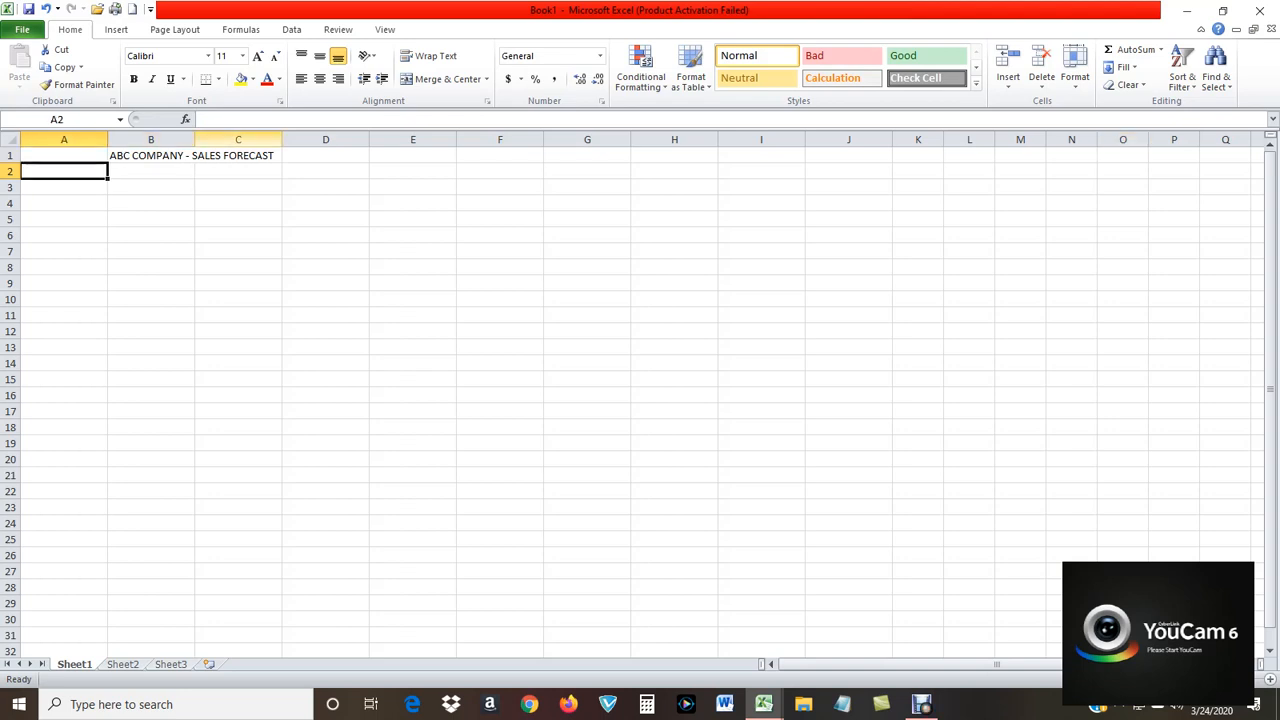
text(ITEM)
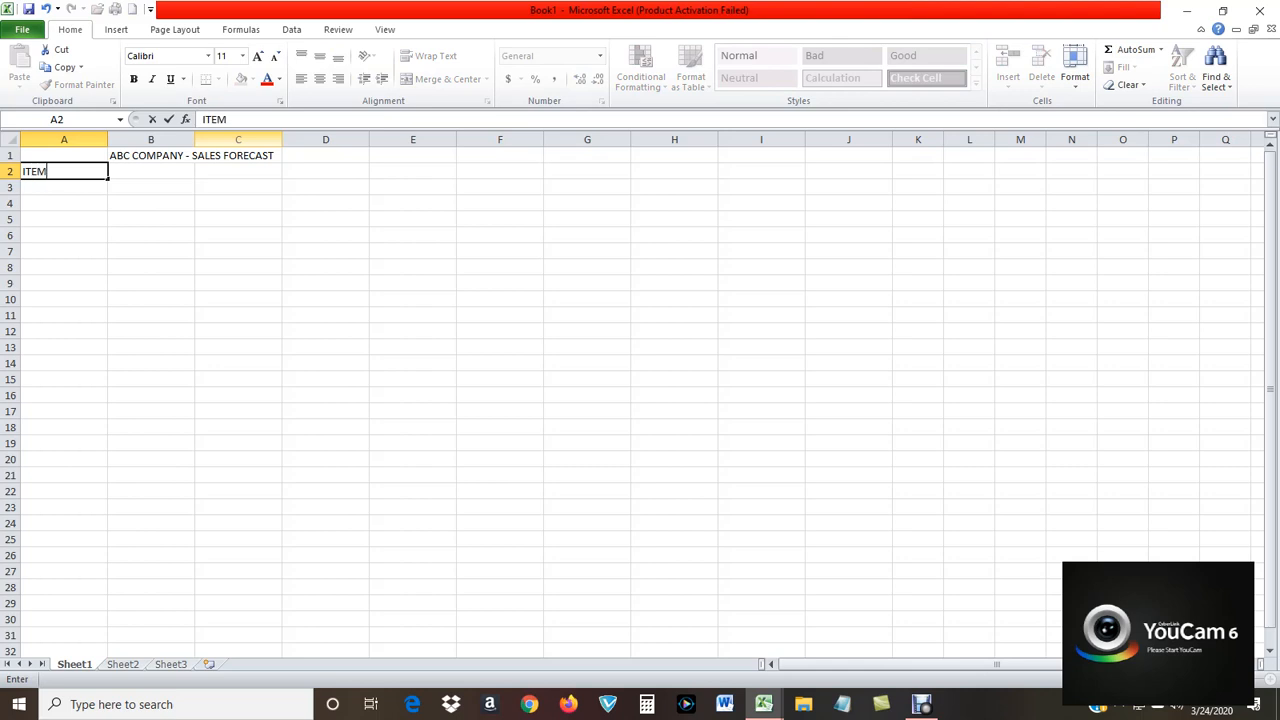
text(S)
key(Tab)
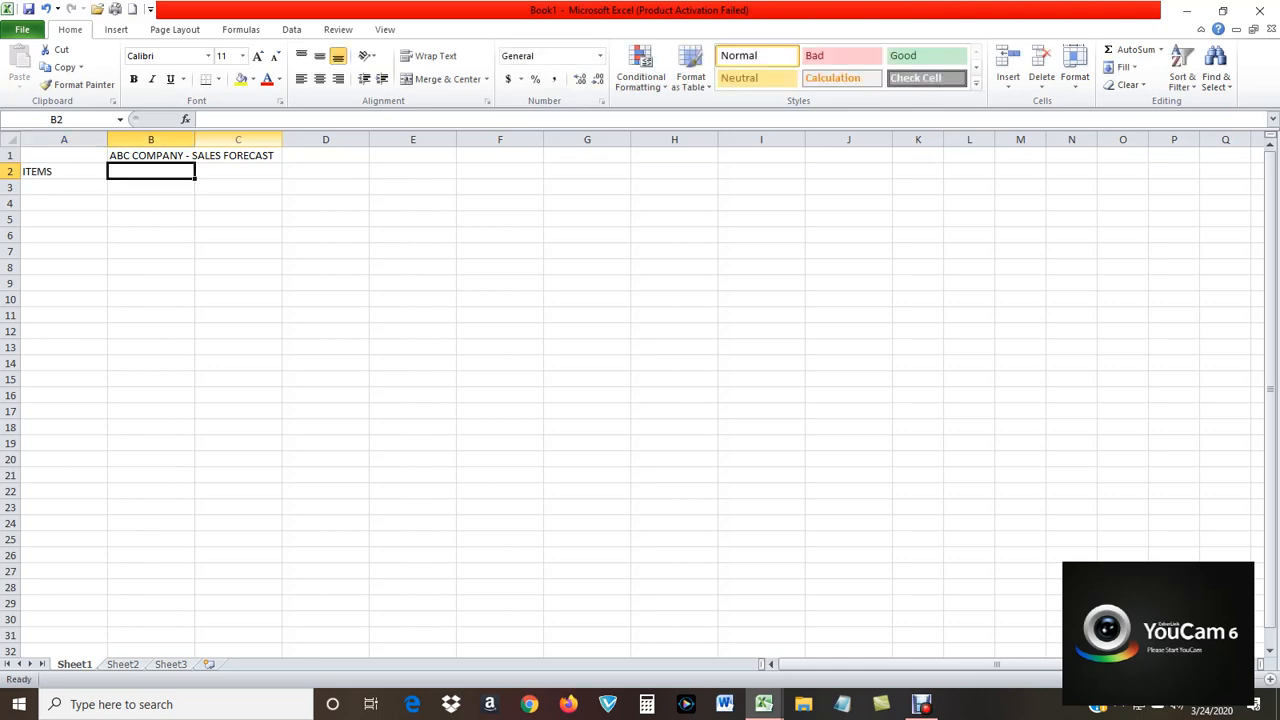
Enter JANUARY in cell B2 and fill the month series across to APRIL in E2.
text(JANUARY)
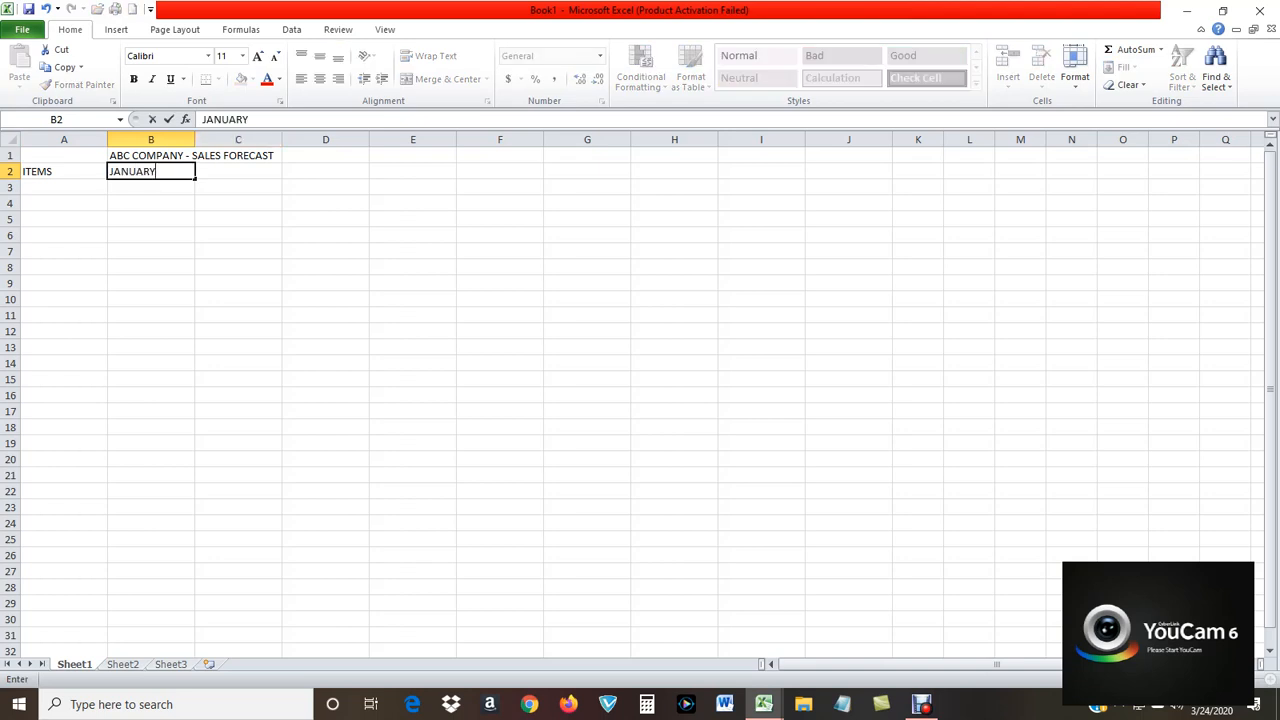
click(238, 187)
click(151, 171)
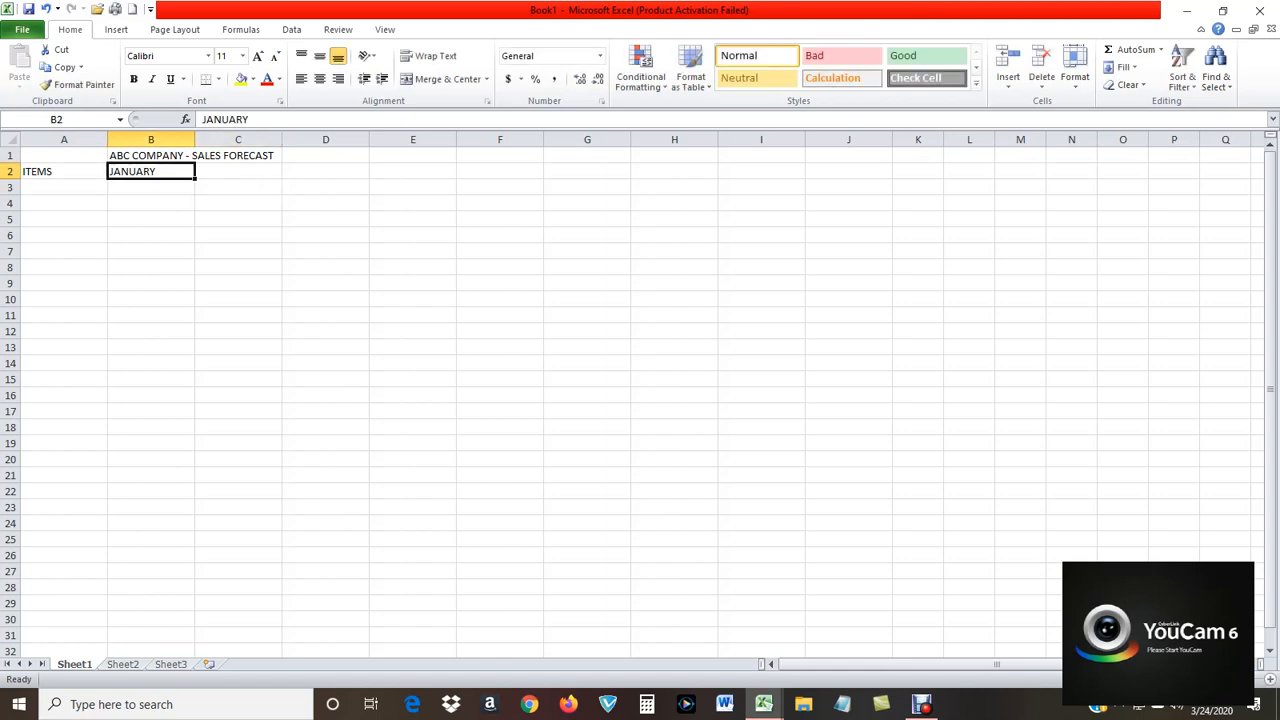
drag(195, 179, 455, 180)
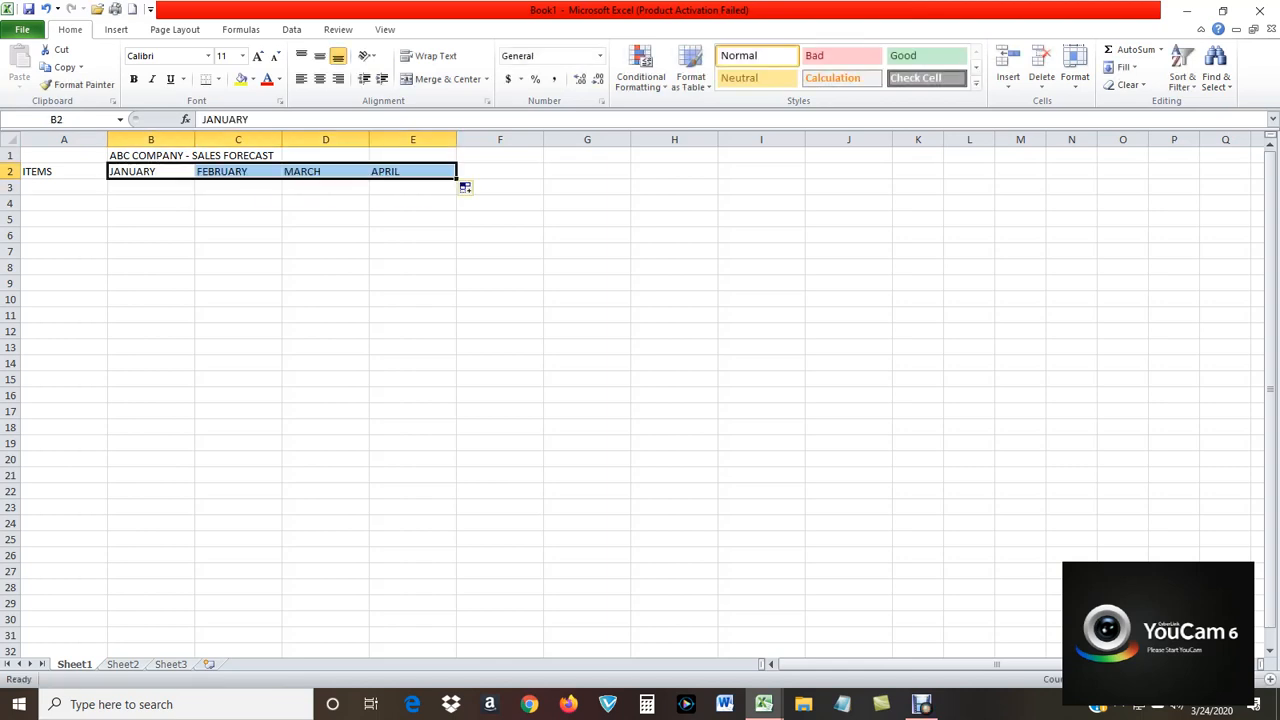
Add the heading TOTAL in cell F2, directly after APRIL.
click(500, 171)
text(T)
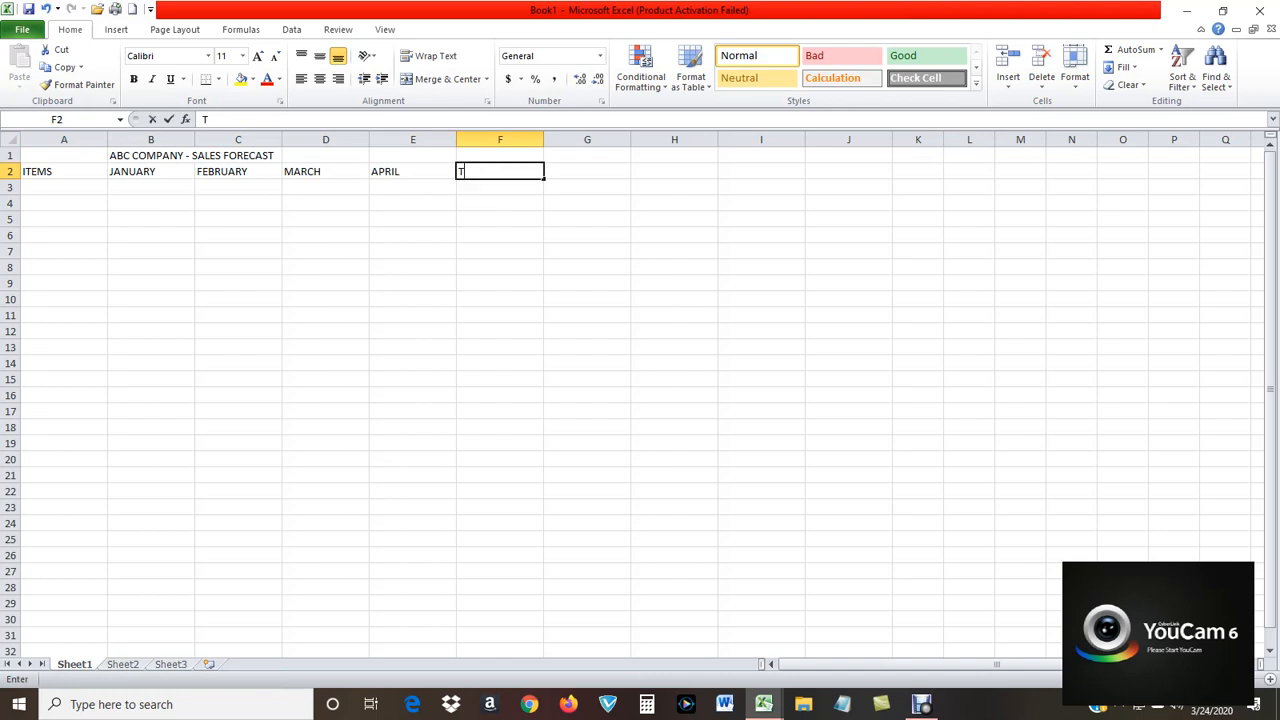
text(OTALS)
key(BackSpace)
key(BackSpace)
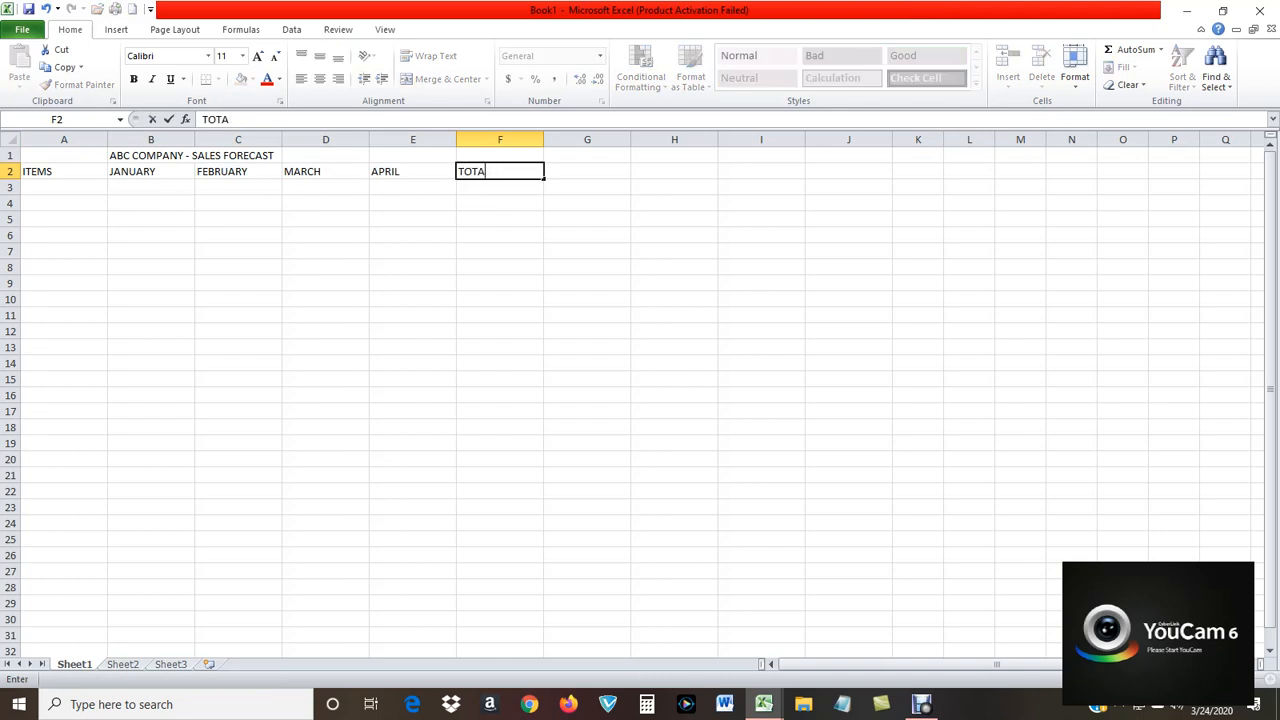
text(L)
key(Return)
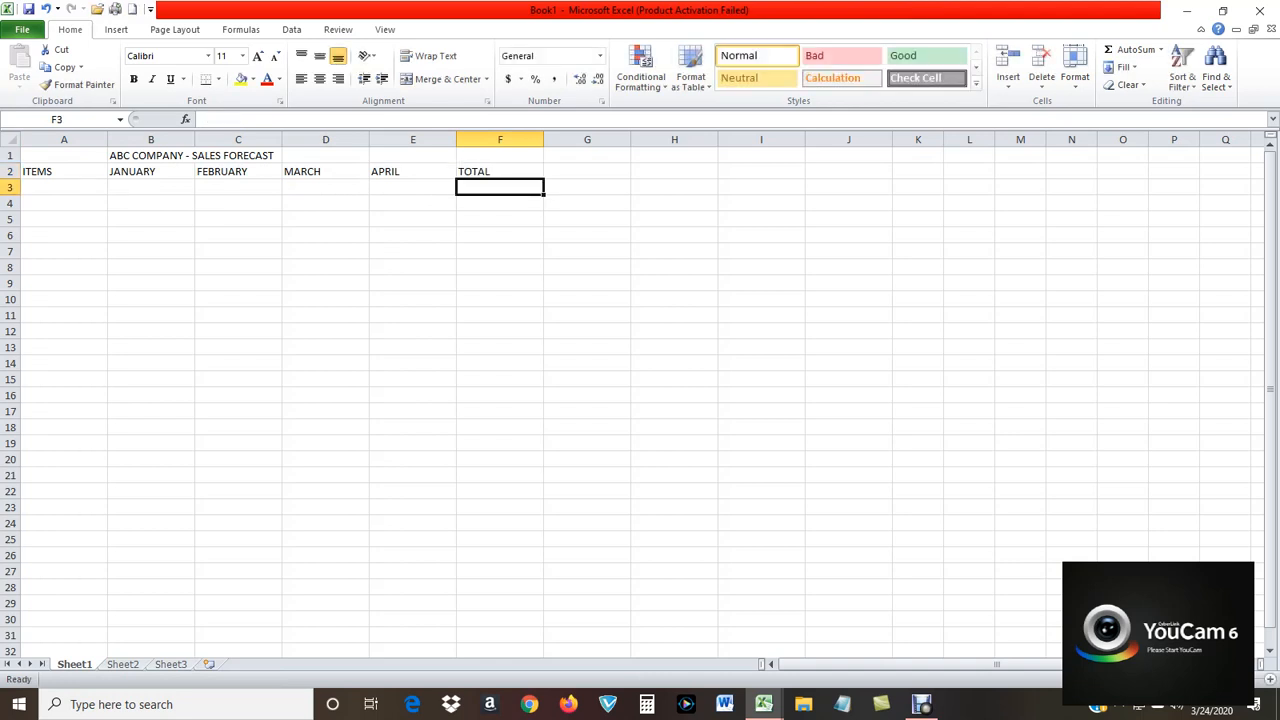
key(Left)
key(Left)
key(Left)
key(Left)
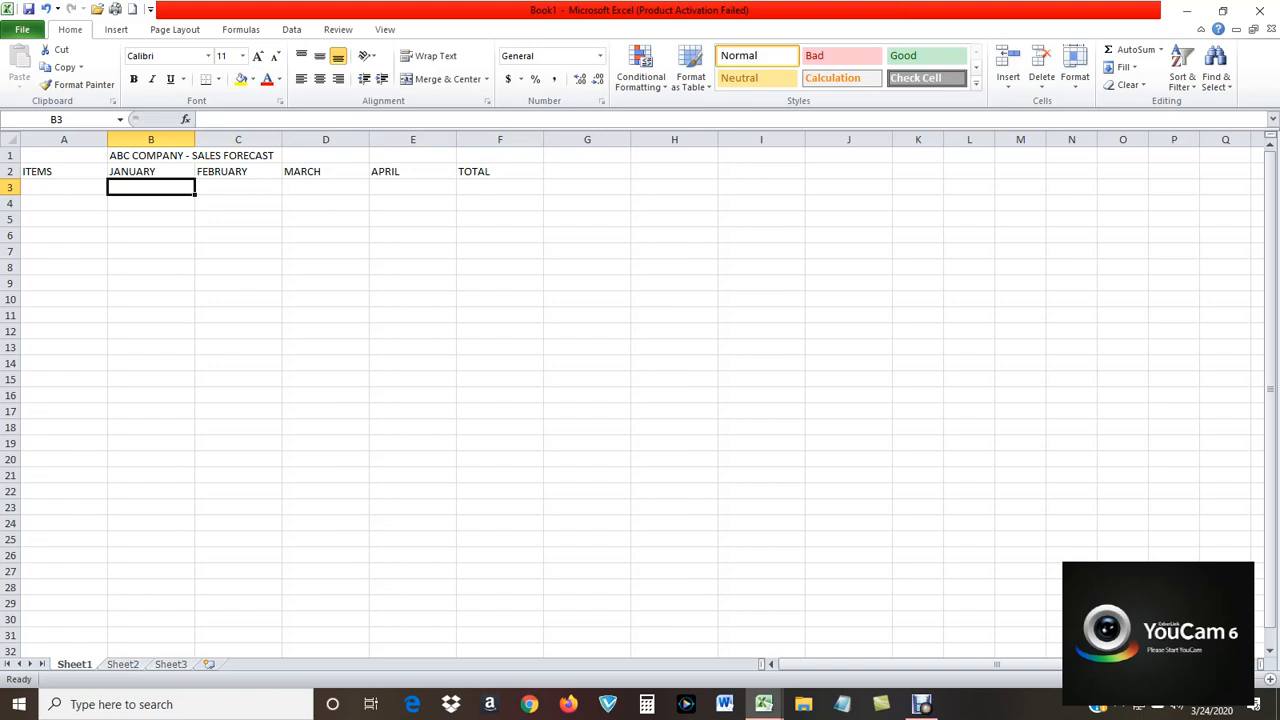
Enter the percentage 15% in cell G1.
click(587, 156)
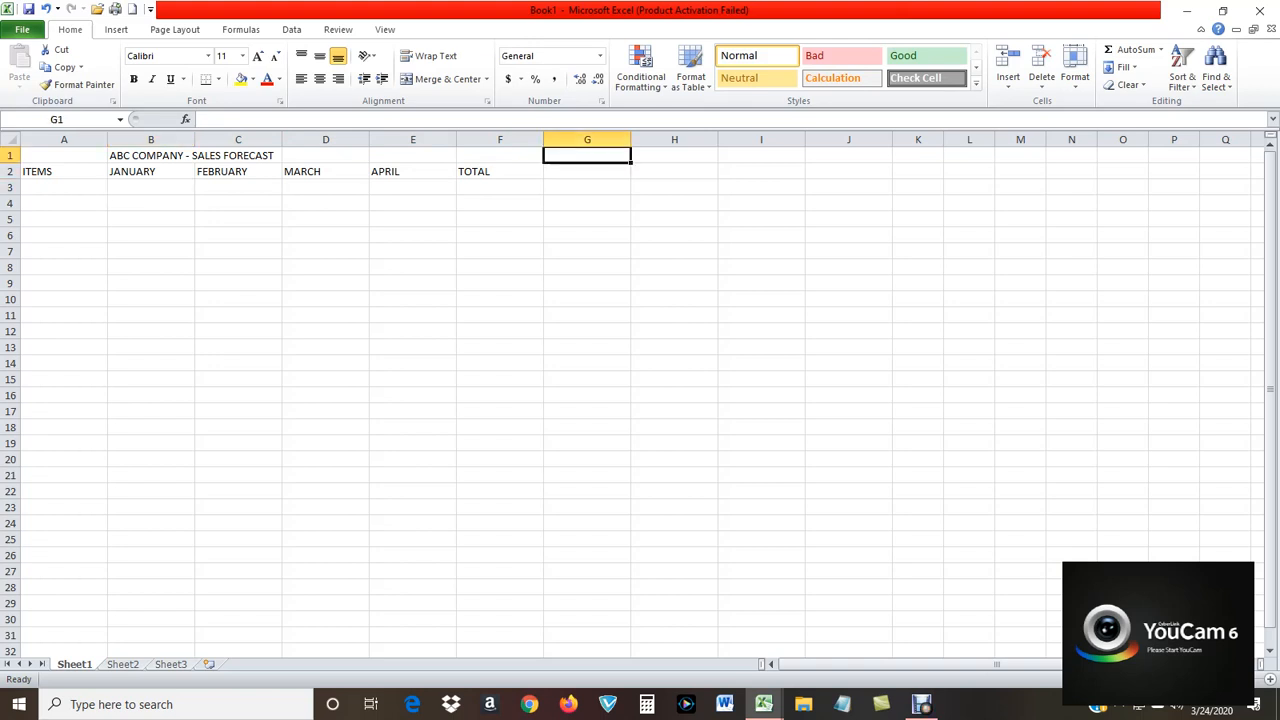
text(15%)
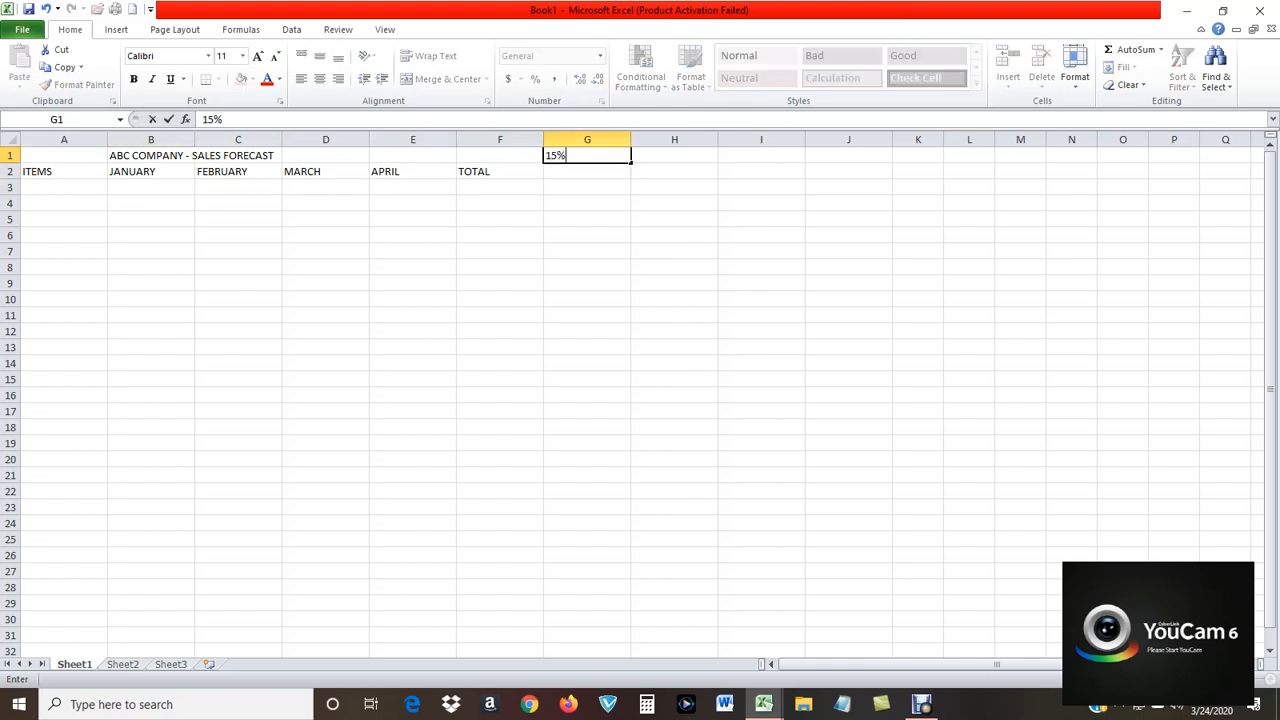
click(64, 171)
List JEANS, LEGGINGS, BAGS, TOPS, DRESSES and TOTAL down cells A3 to A8 as row labels.
click(64, 187)
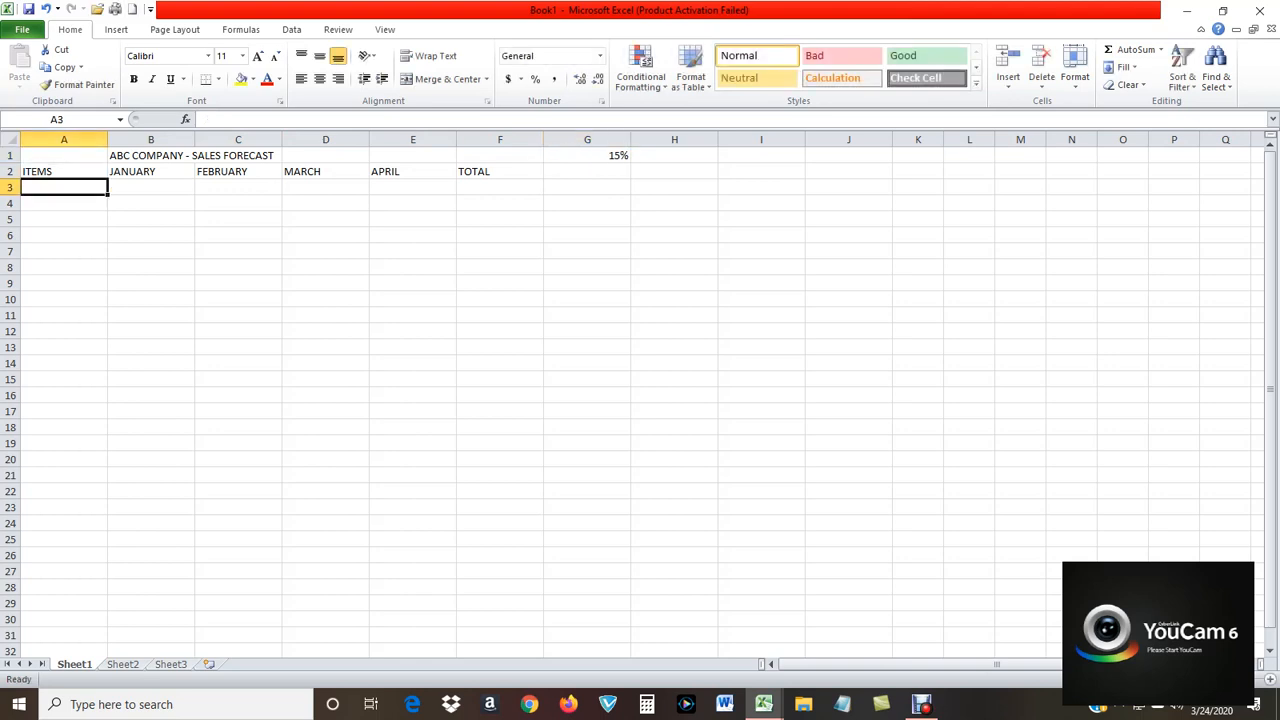
text(JEANS)
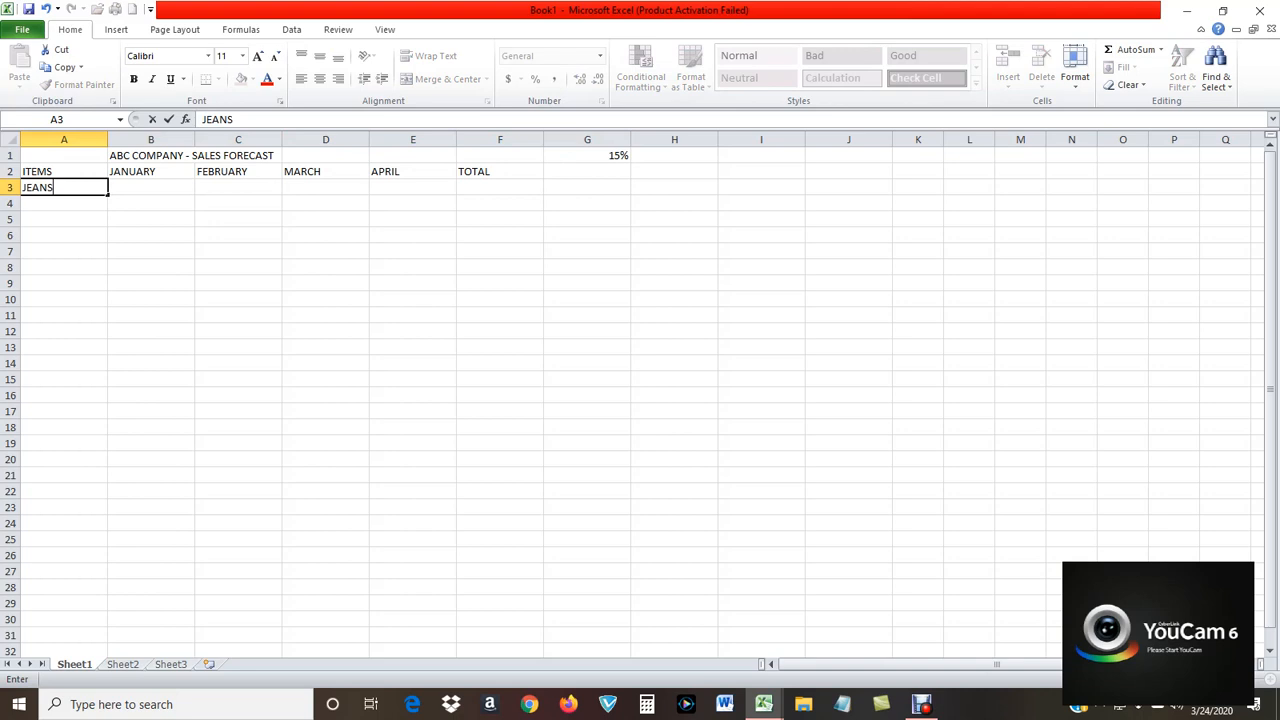
key(Return)
text(LEGGINGS)
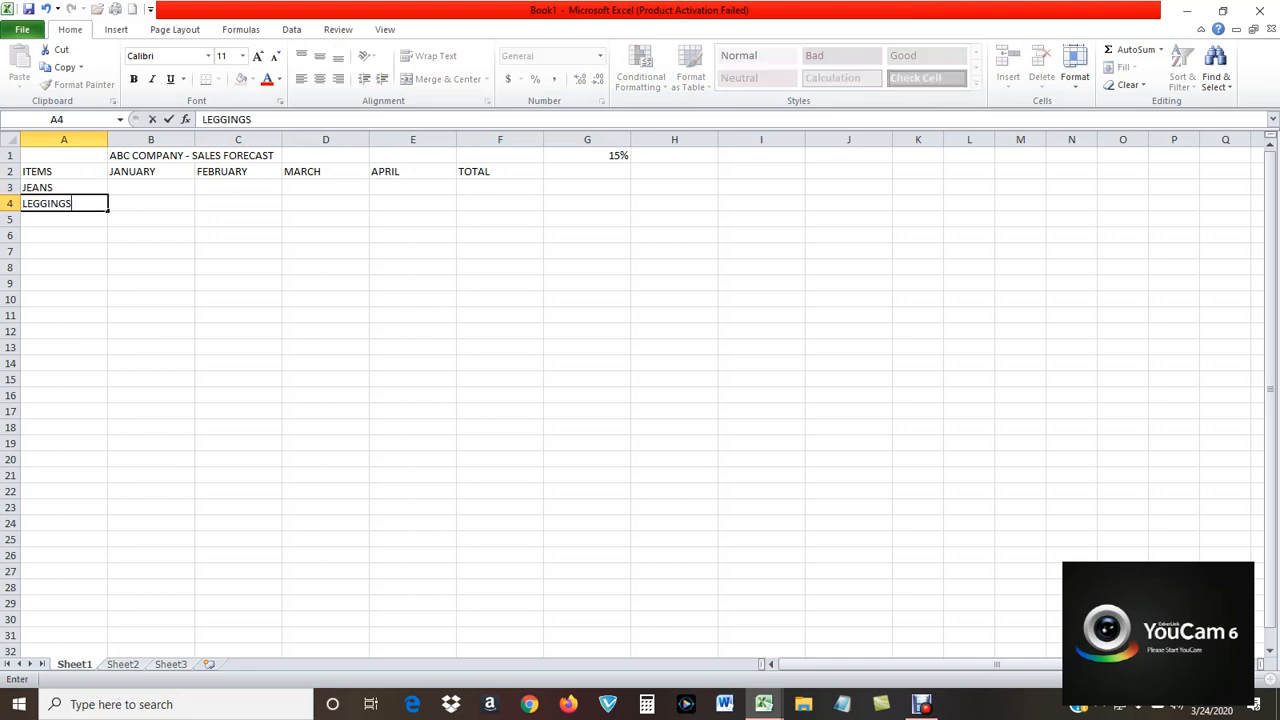
key(Return)
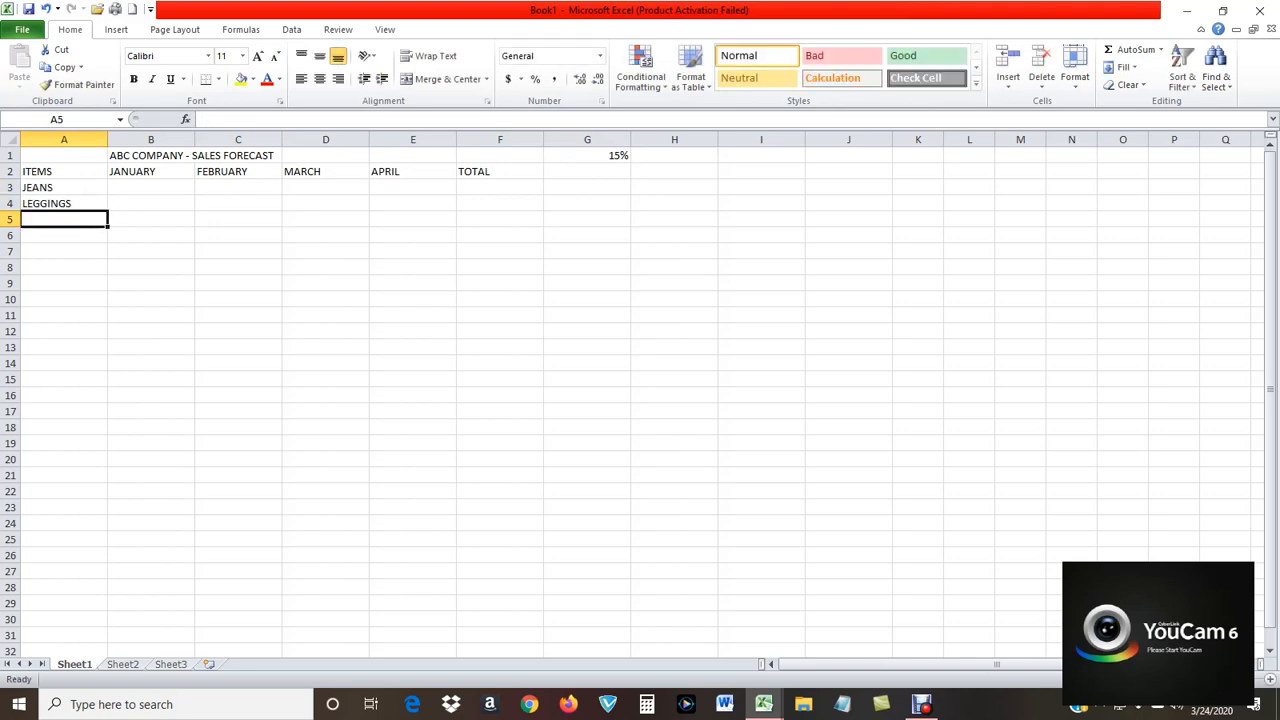
text(BAGS)
key(Return)
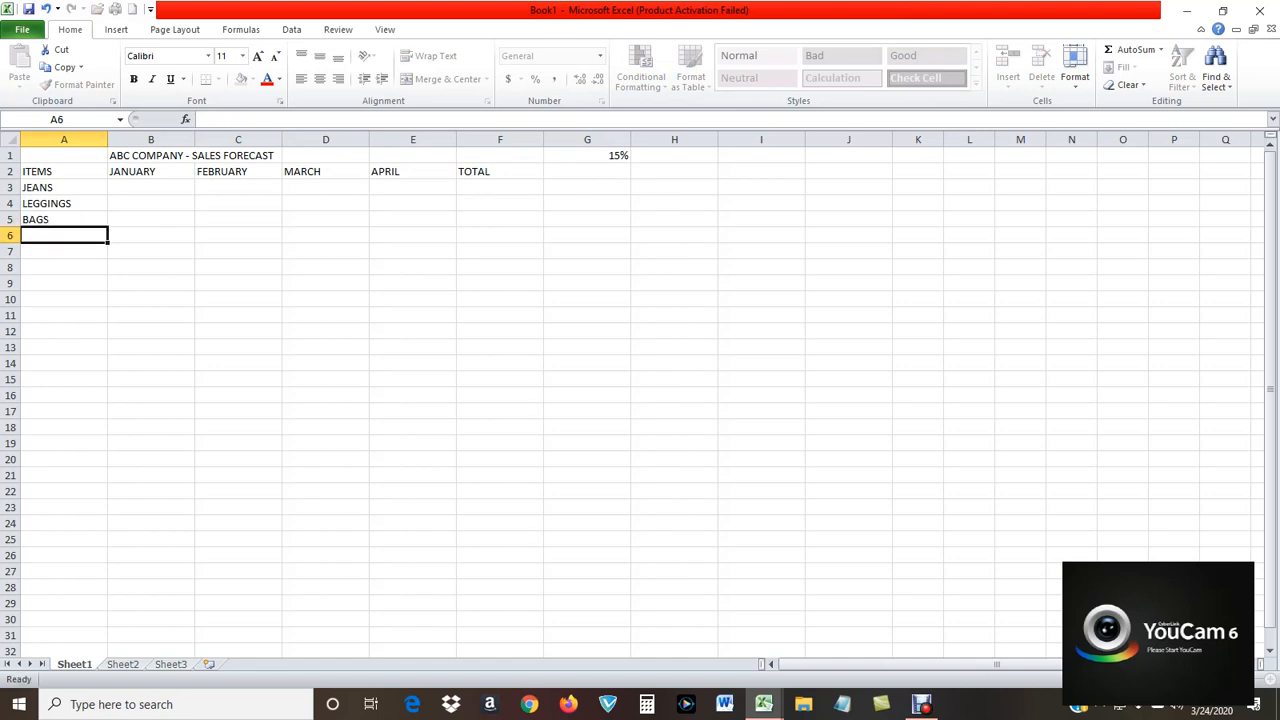
text(TOPS)
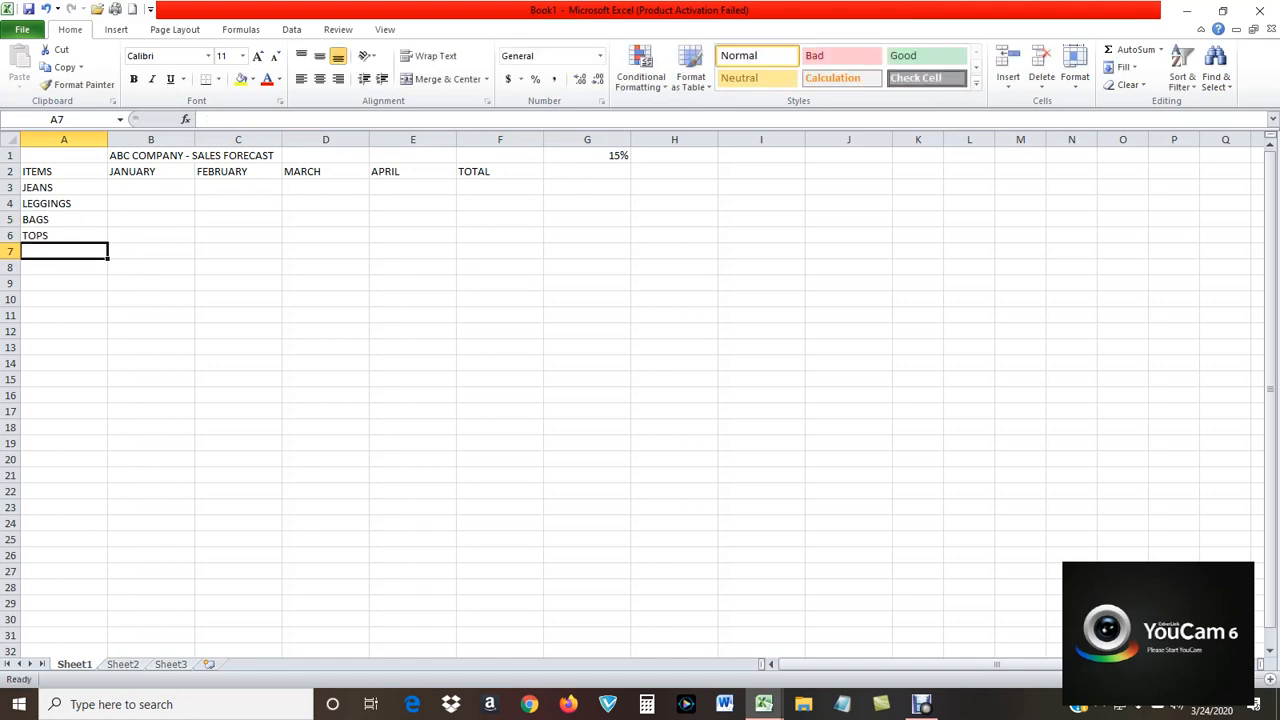
text(DRESSES)
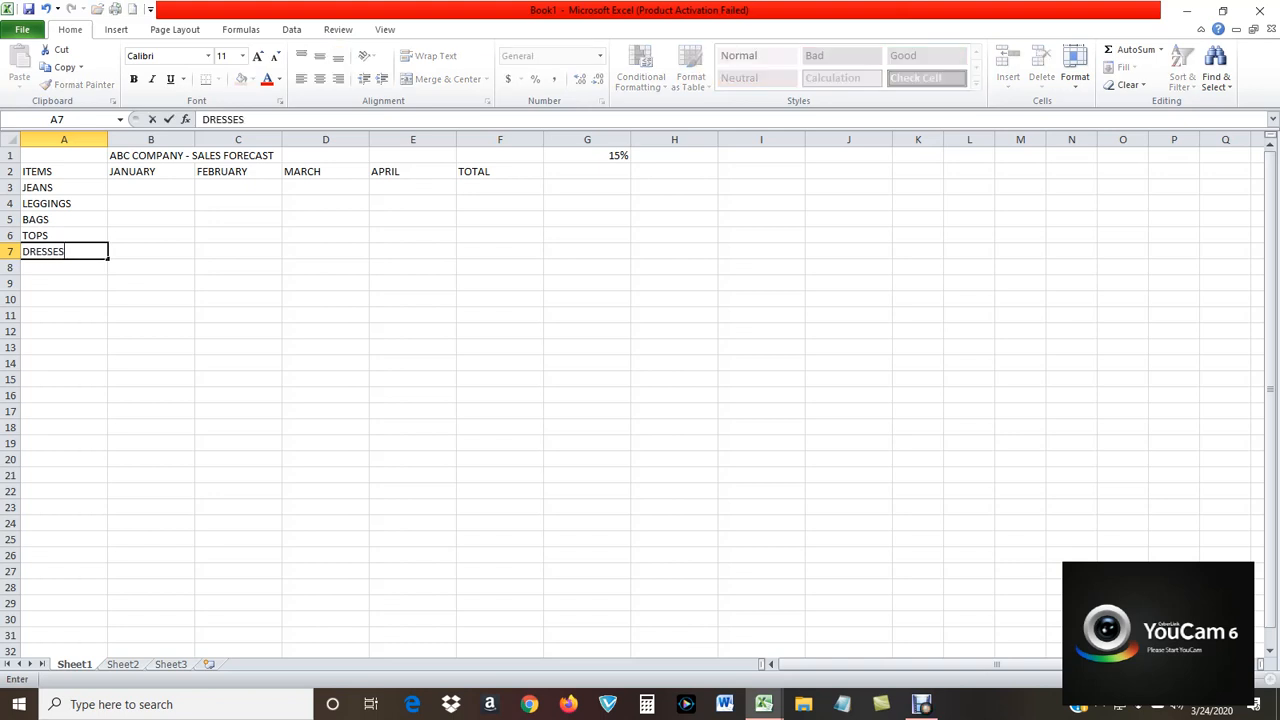
key(Return)
text(TOTAL)
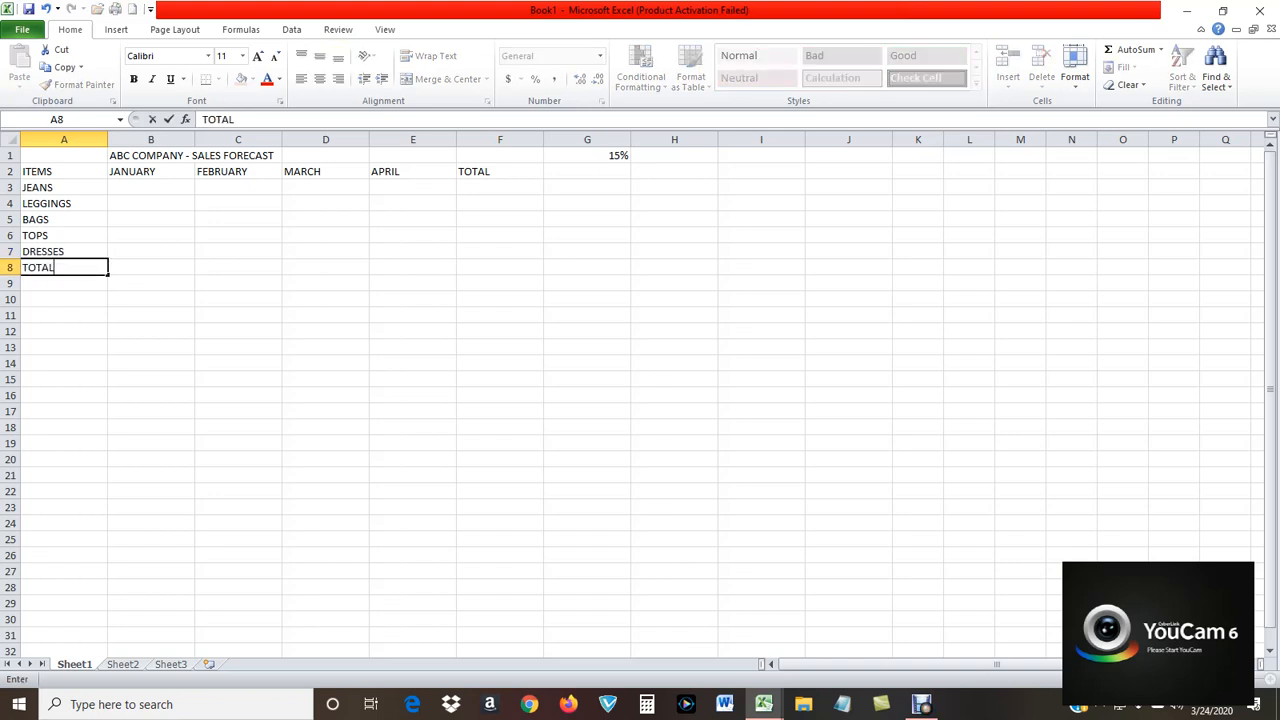
key(Up)
key(Up)
key(Up)
key(Up)
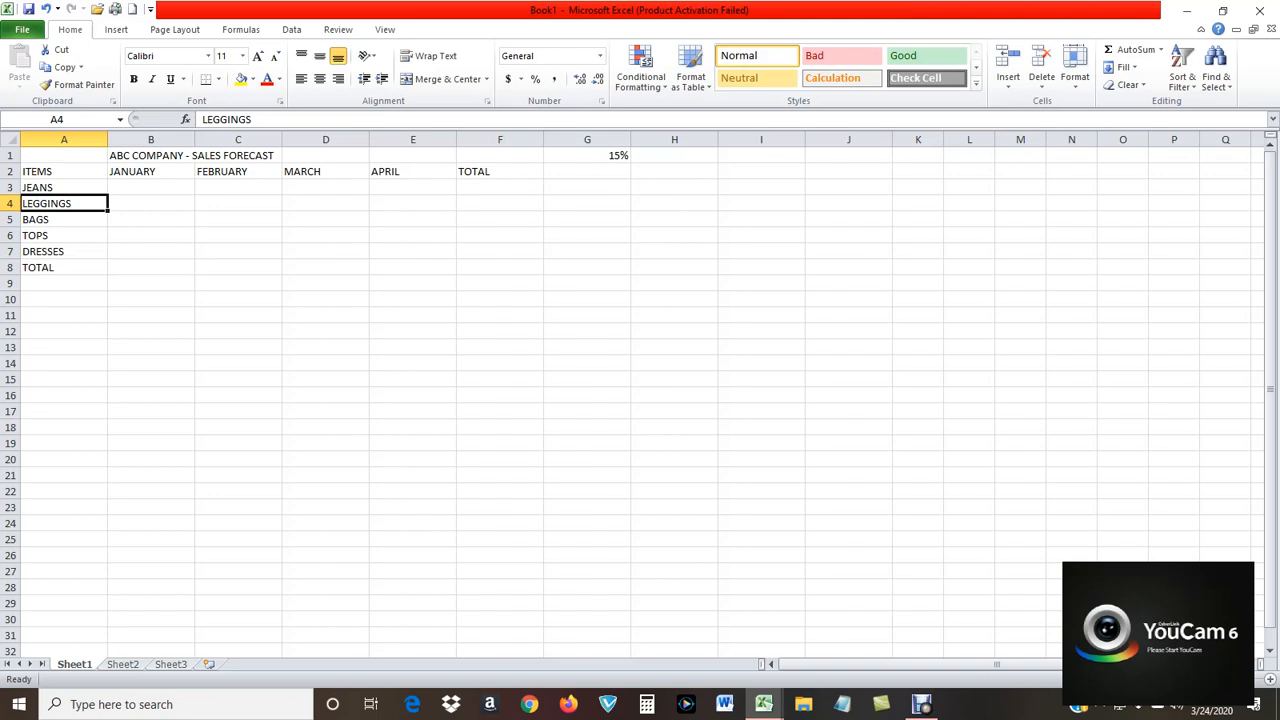
Enter 20000 in cell B3 as the January figure for JEANS.
key(Up)
key(Right)
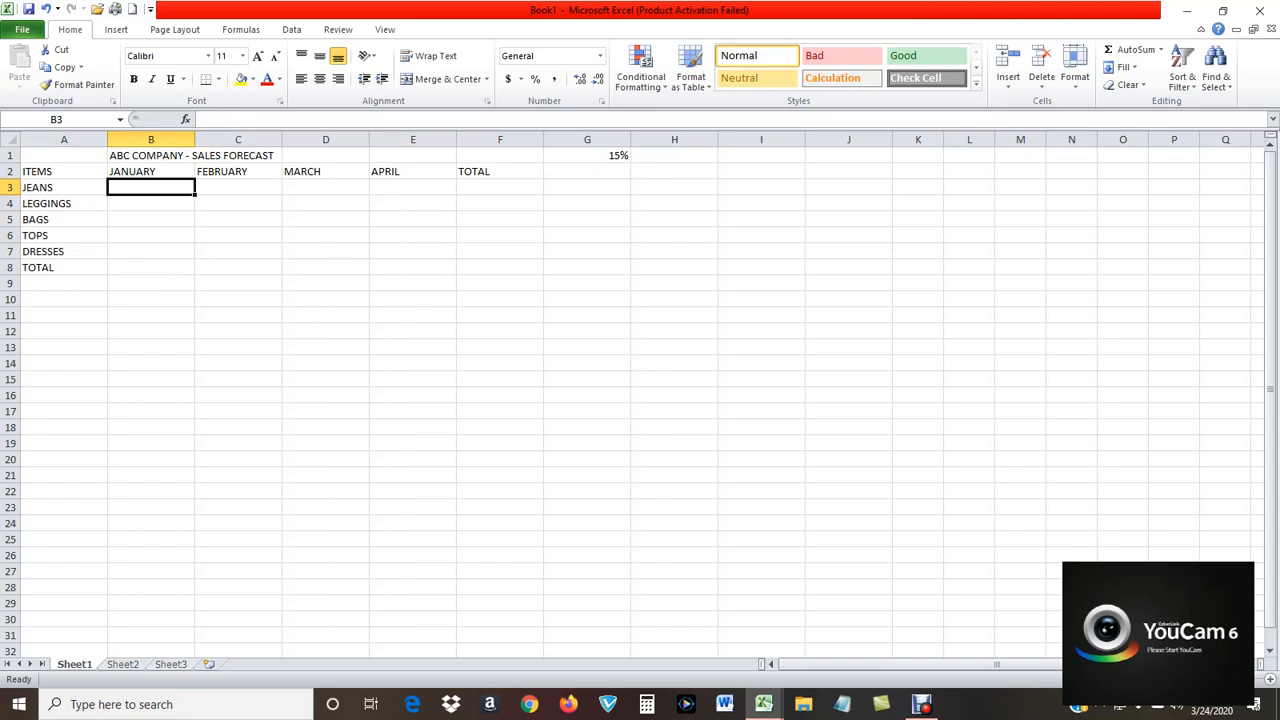
text(20000)
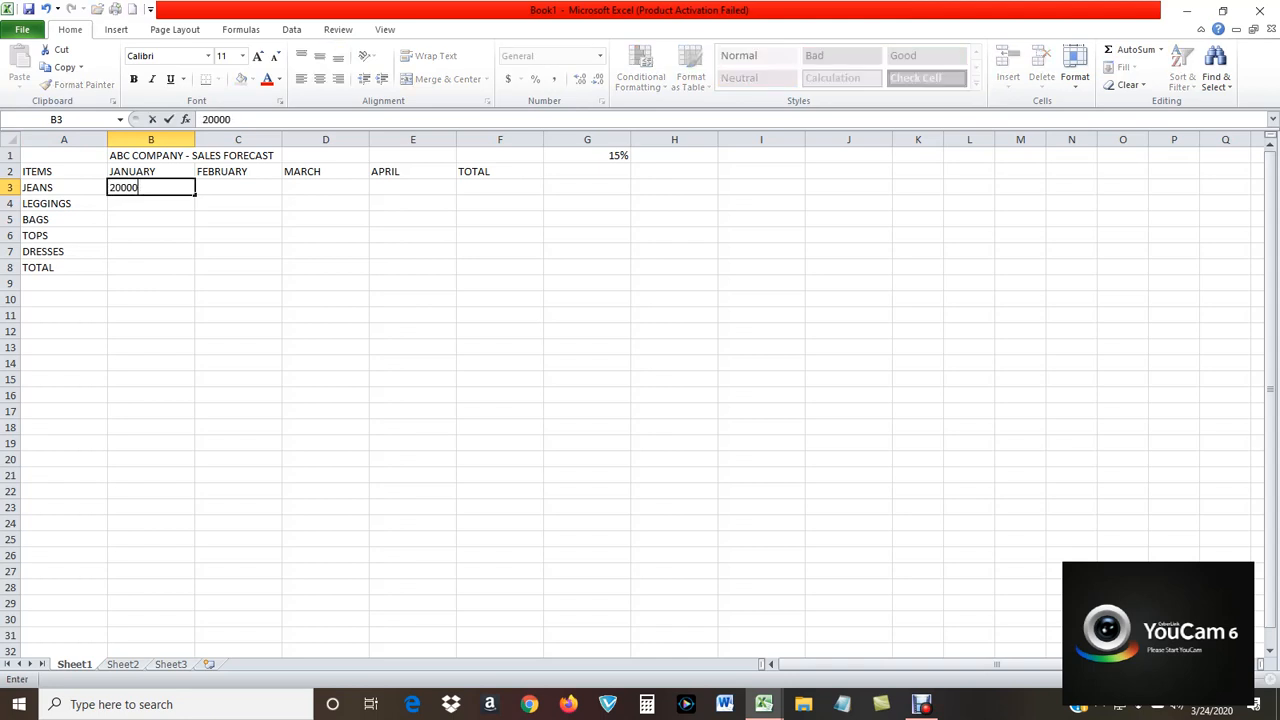
key(Return)
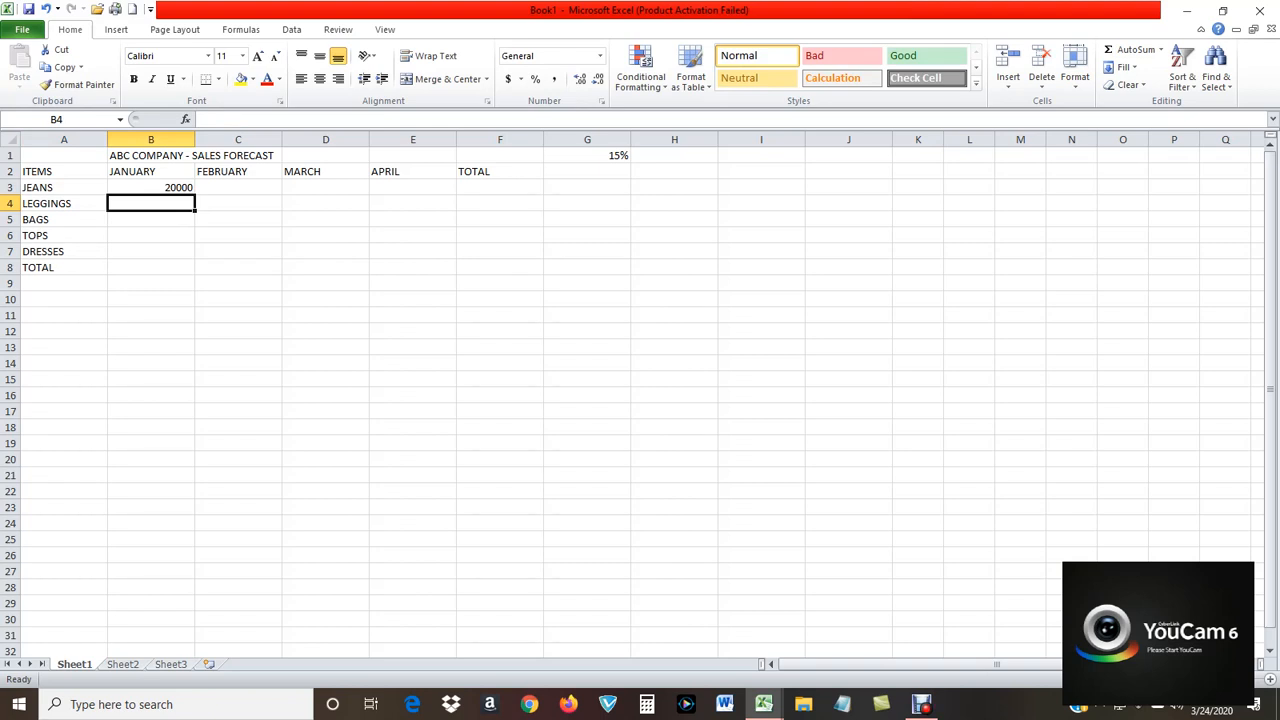
Enter the remaining January figures in cells B4 to B7: 25000, 15000, 30000 and 12000.
text(25)
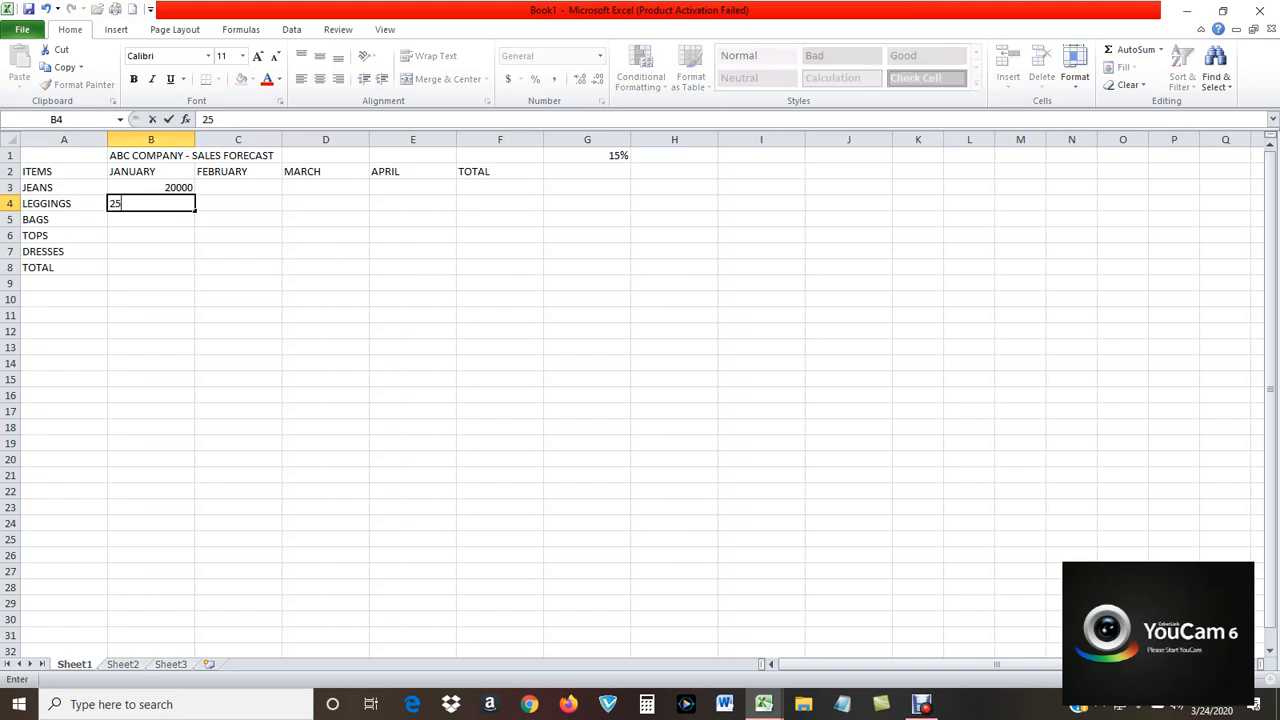
text(000)
key(Return)
text(15000)
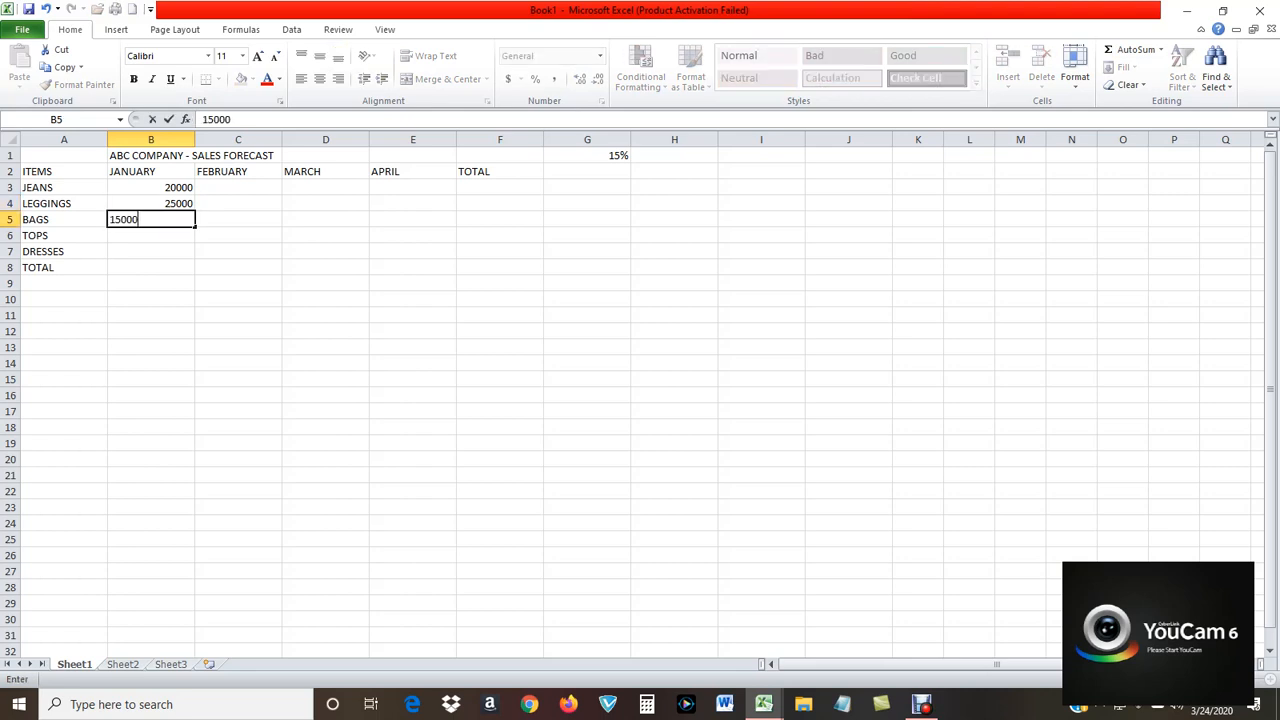
key(Return)
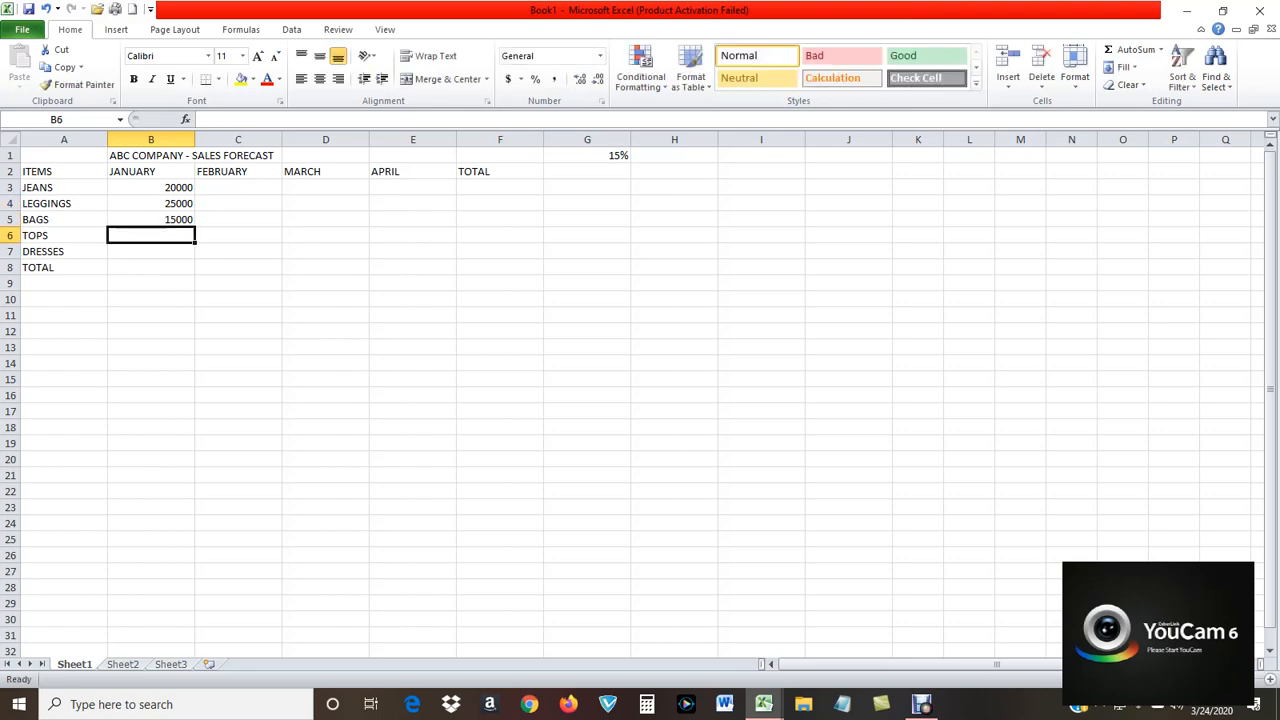
text(30000)
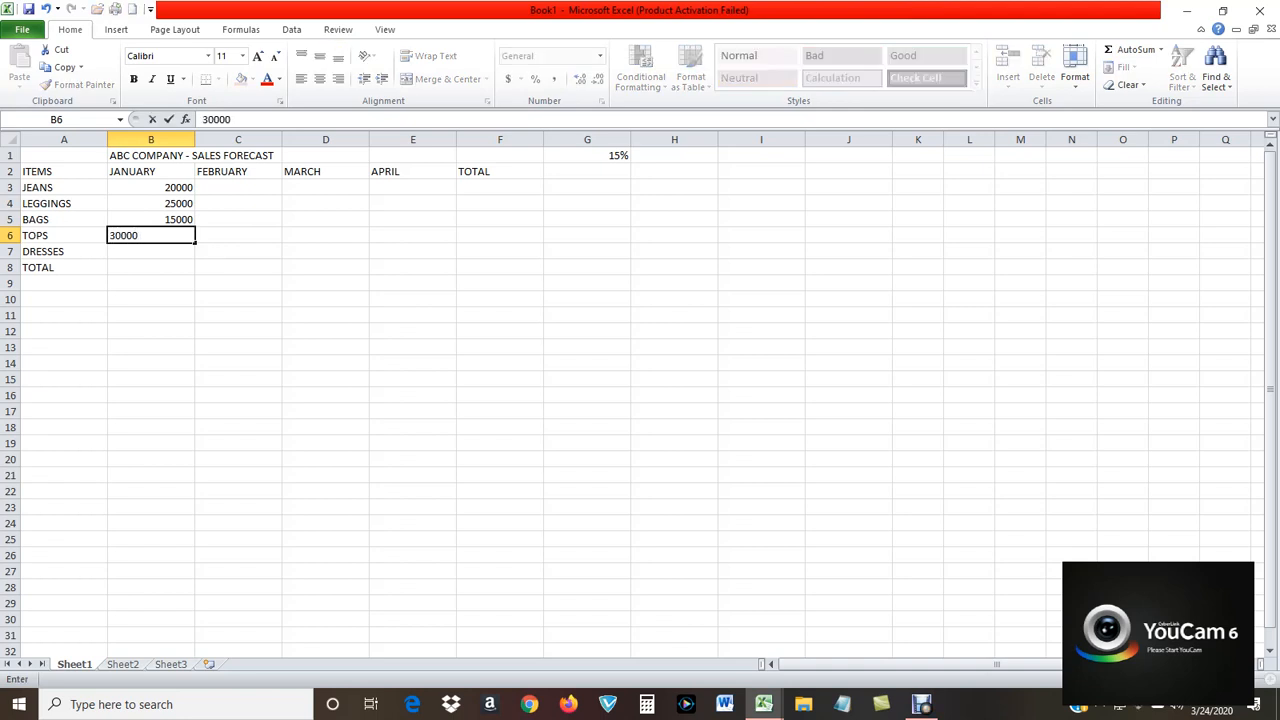
key(Return)
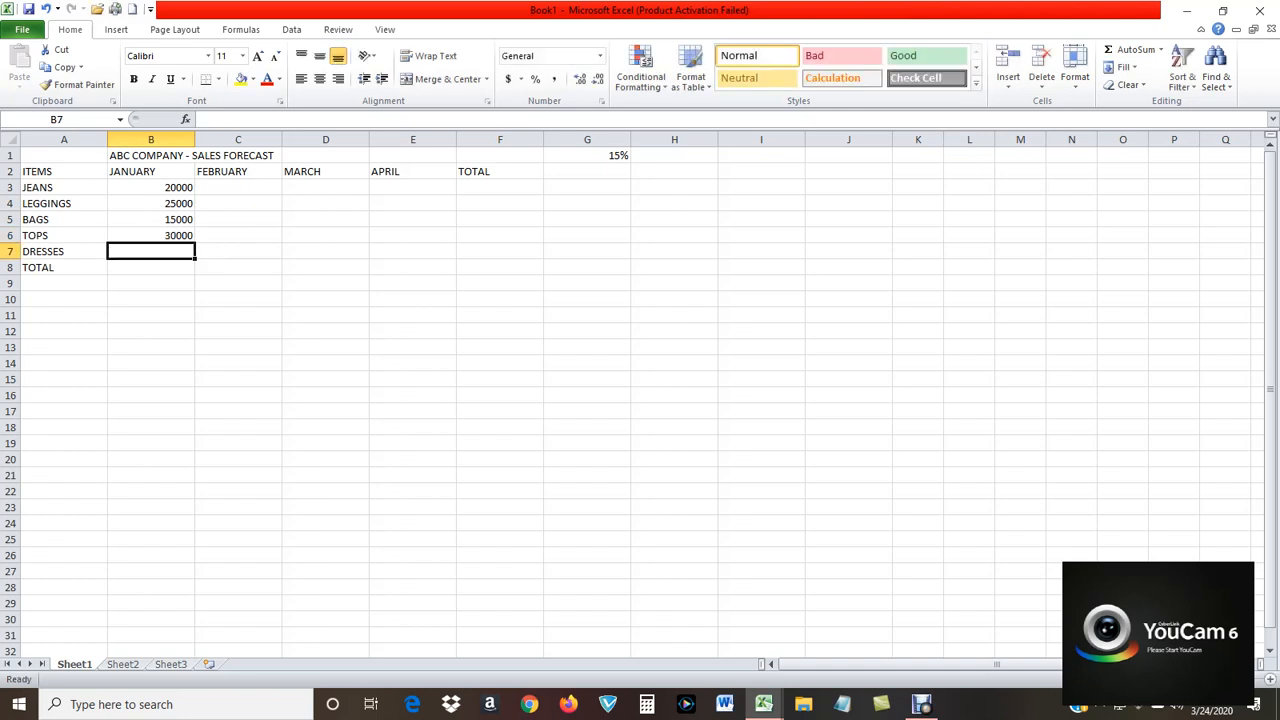
text(120)
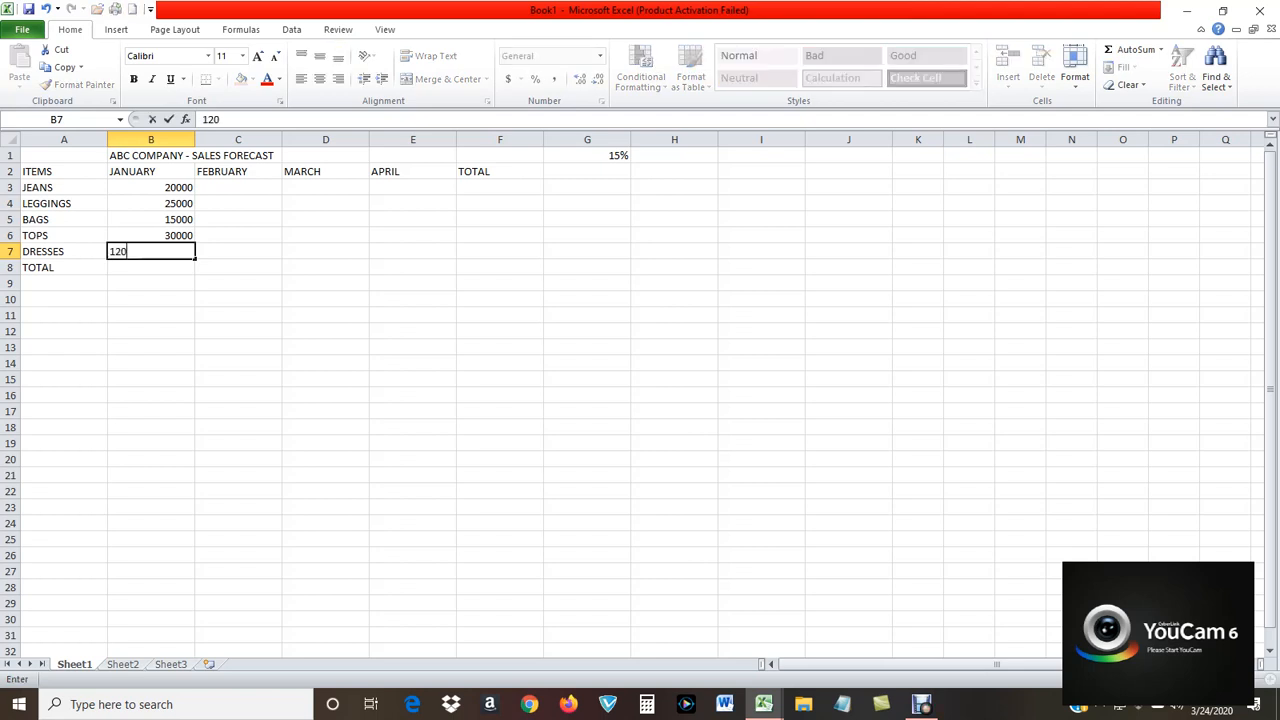
text(00)
key(Return)
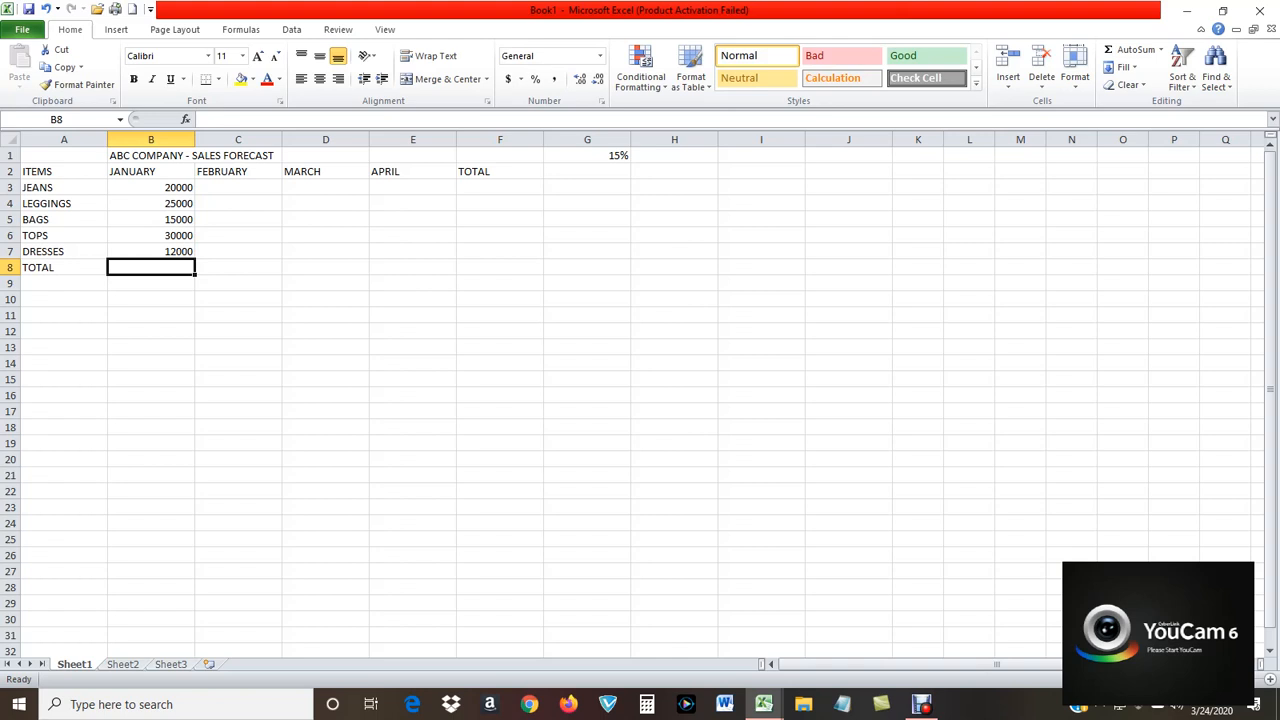
Apply the dollar Accounting number format to cells B3 through F8.
drag(150, 187, 500, 267)
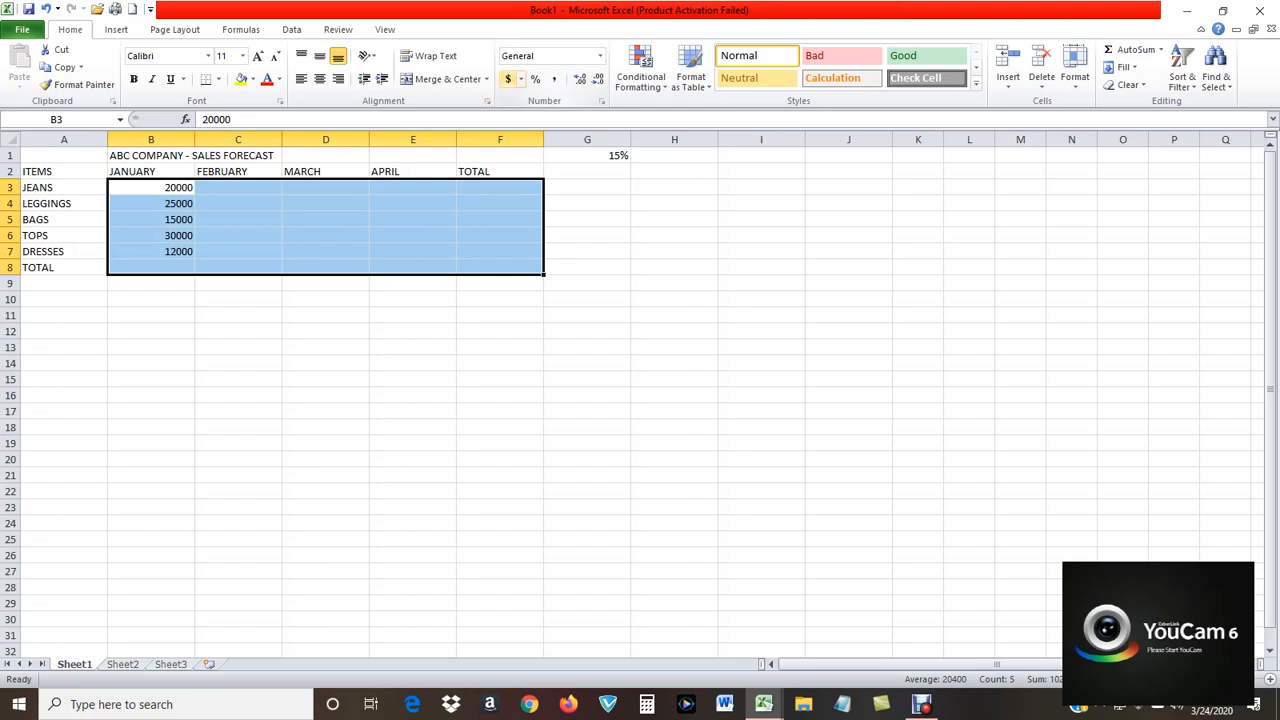
click(508, 79)
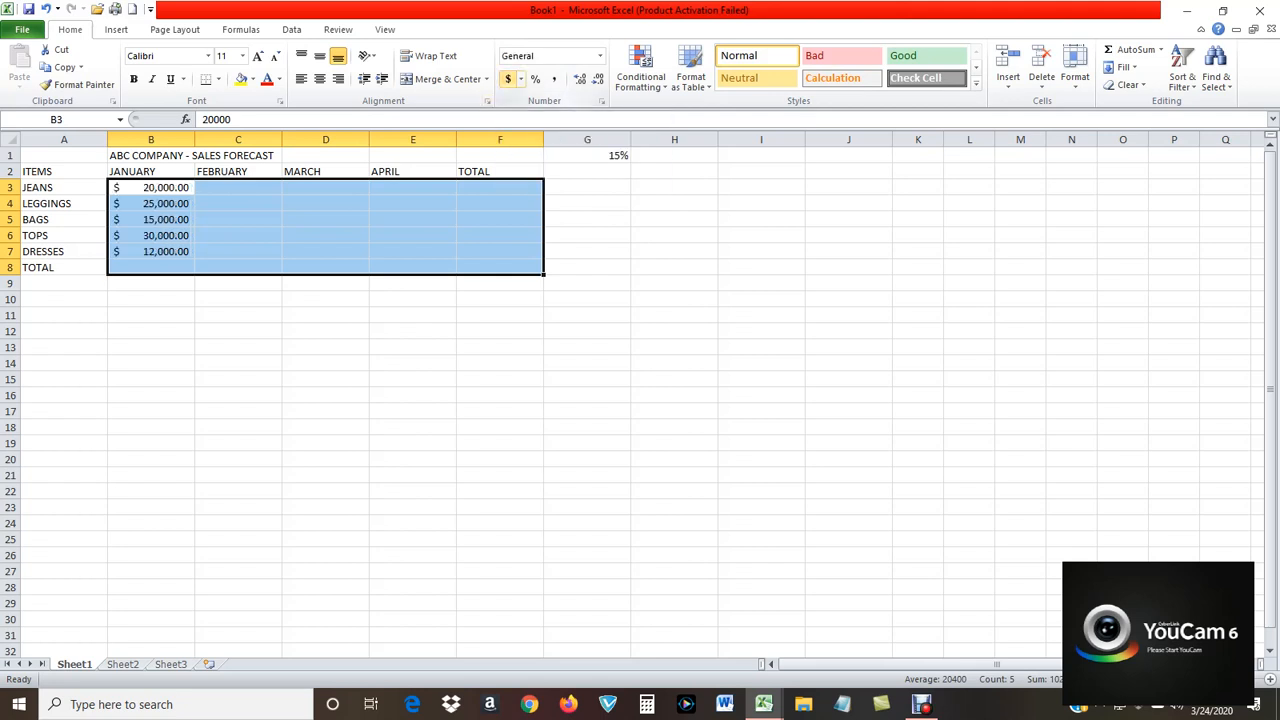
click(587, 395)
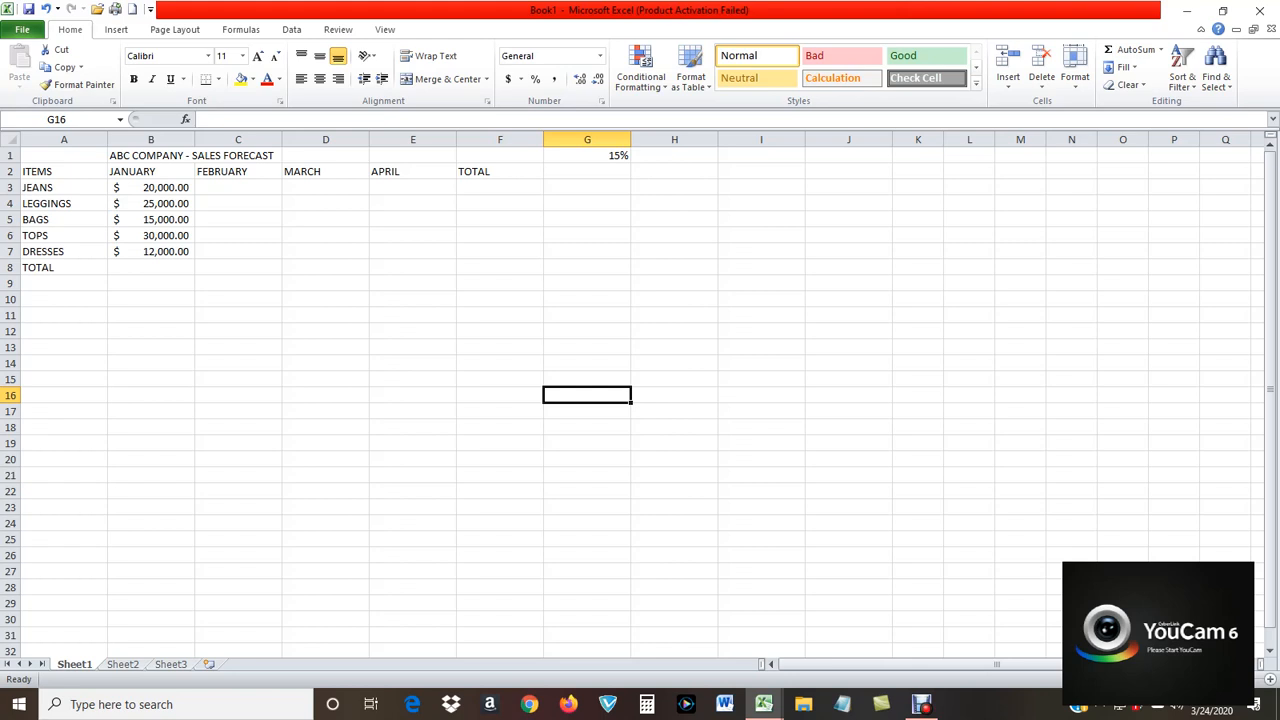
Enter the formula =B3*G1+B3 in cell C3 as the February forecast for JEANS.
click(238, 188)
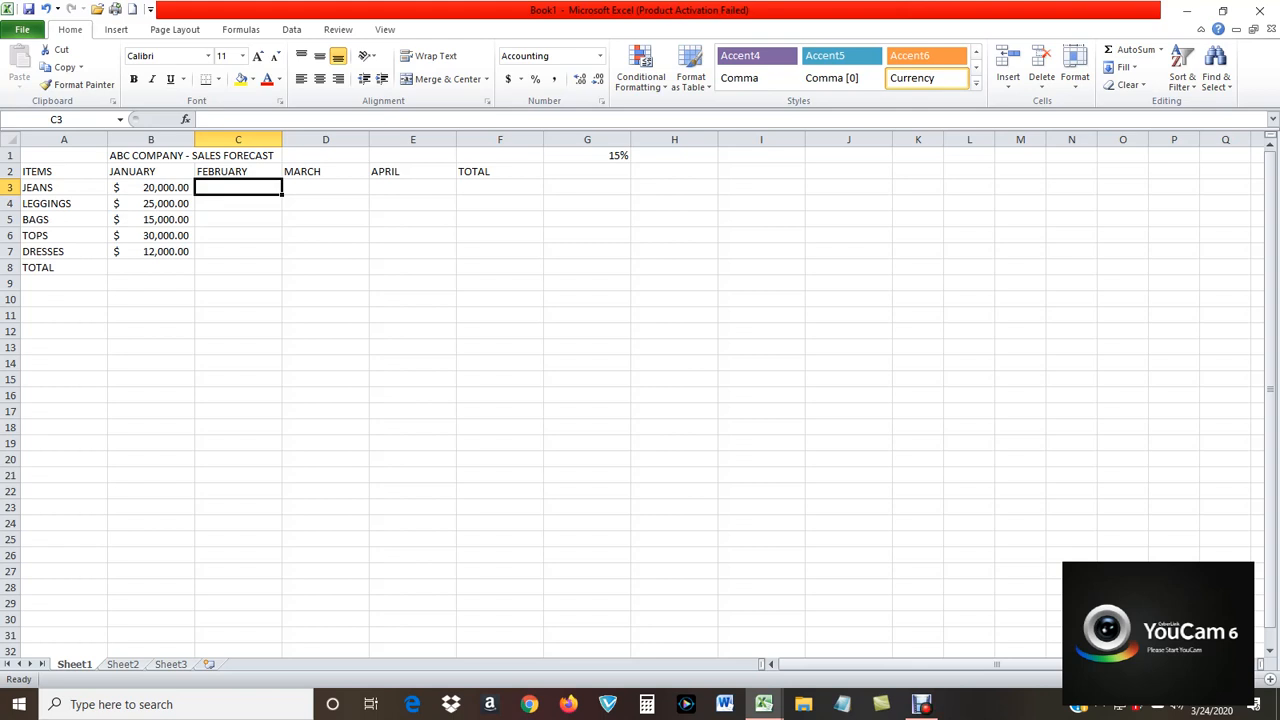
click(151, 187)
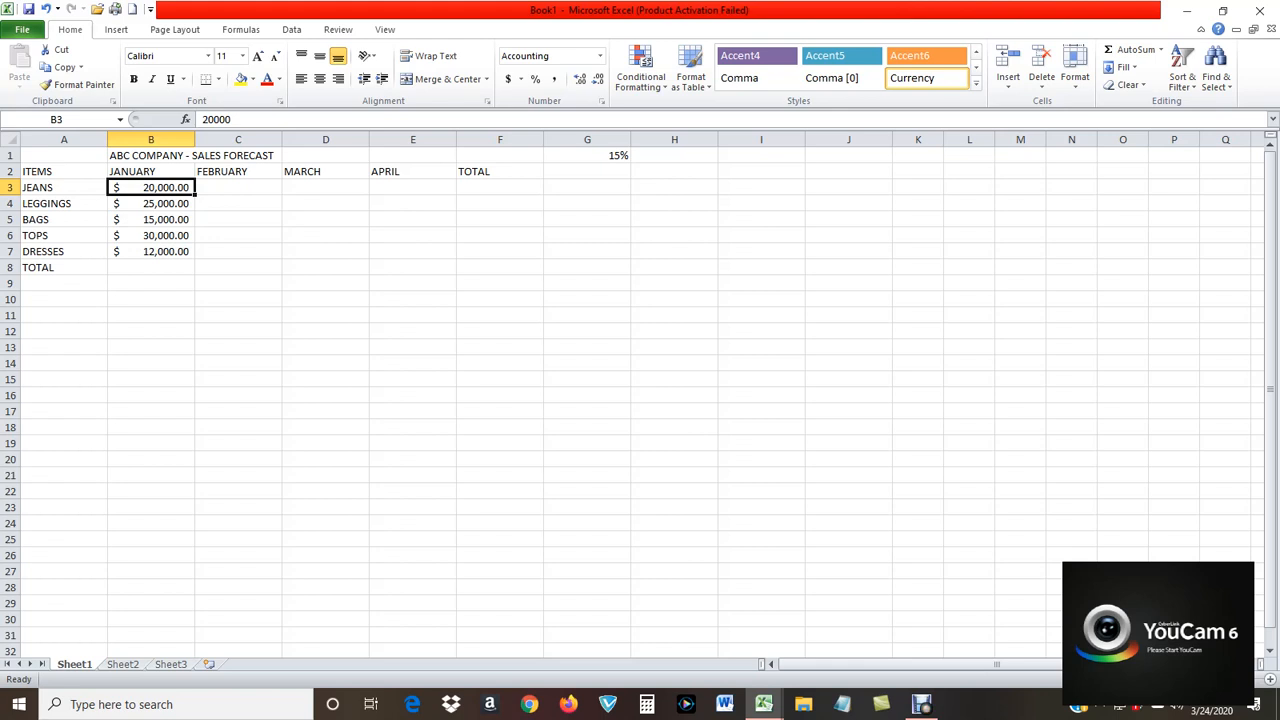
click(238, 187)
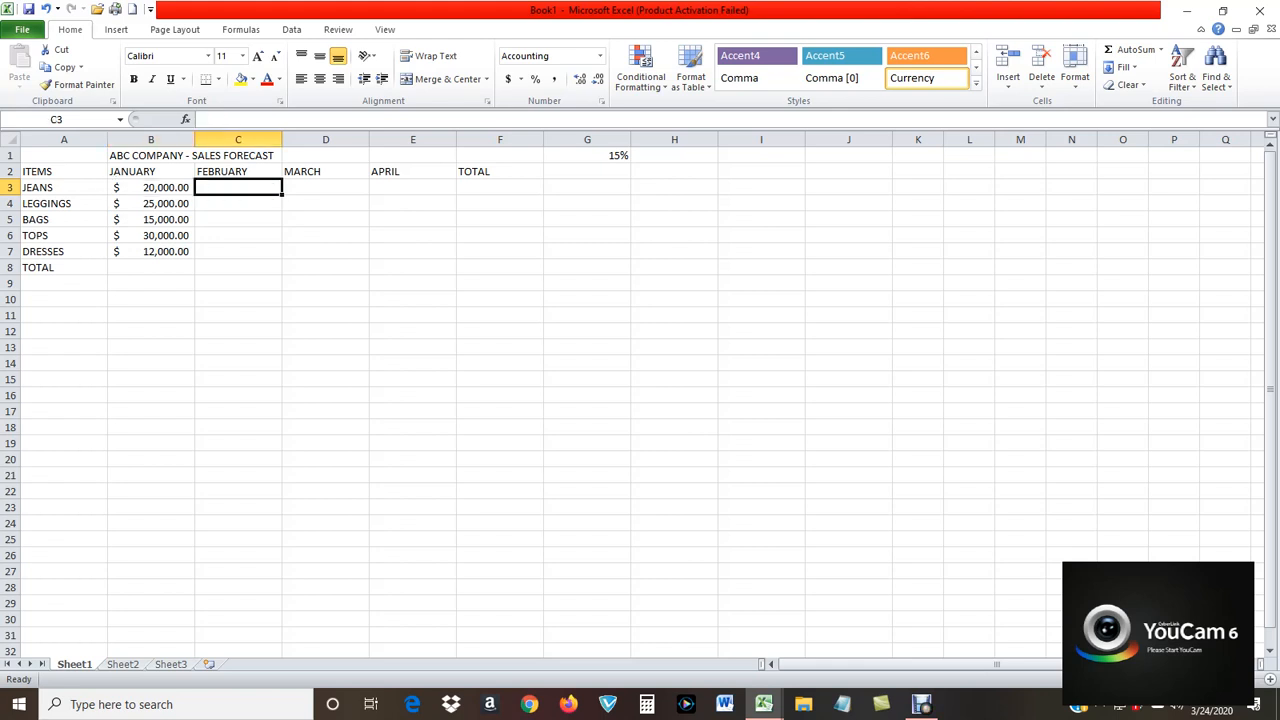
text(=)
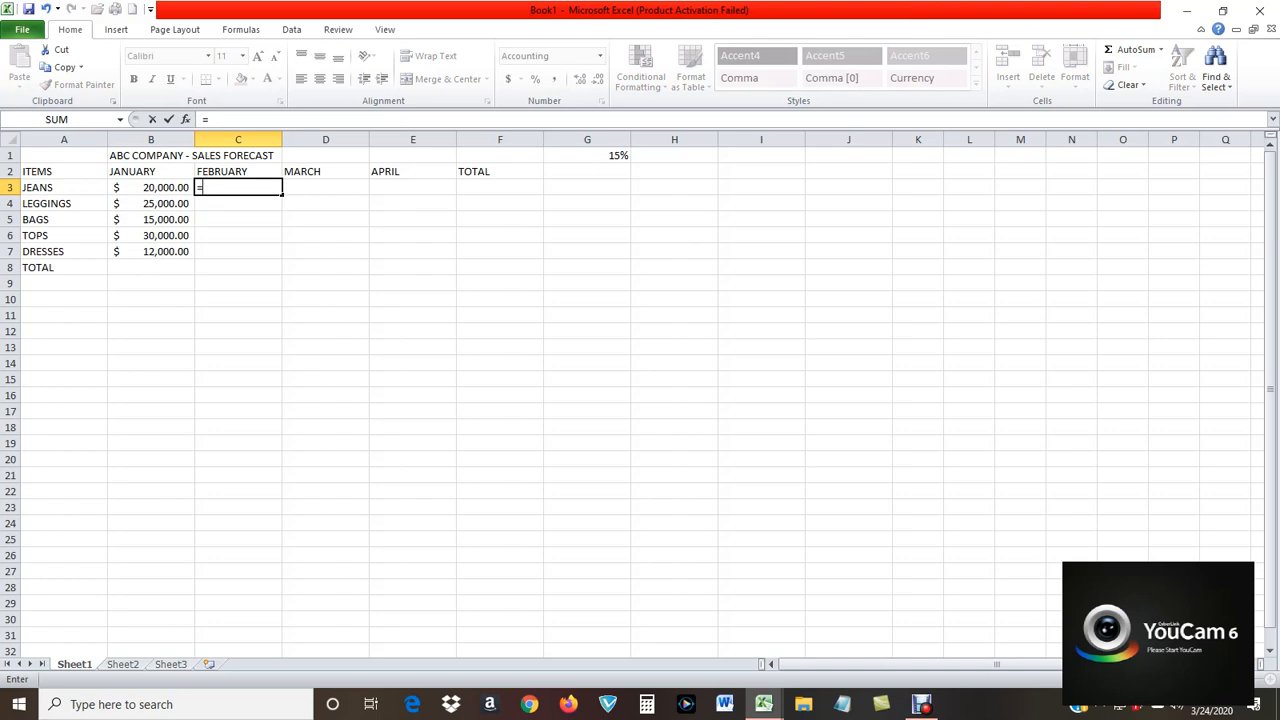
click(151, 187)
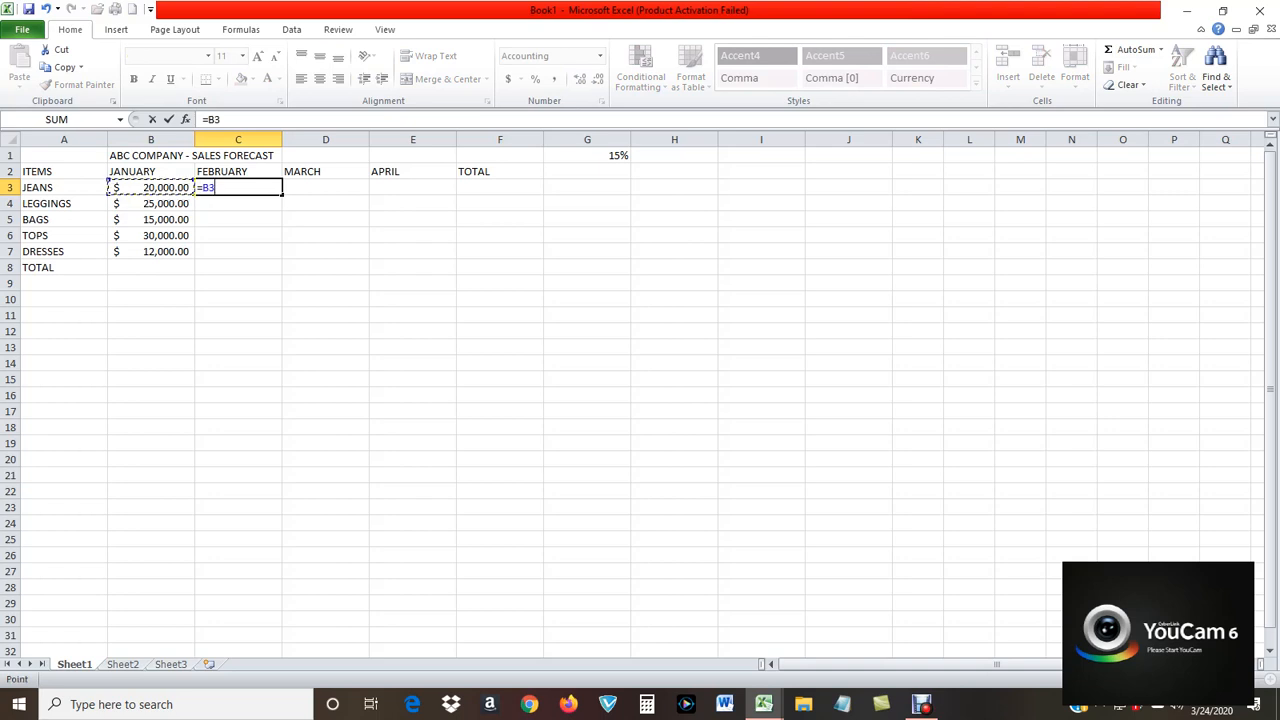
text(*)
click(587, 155)
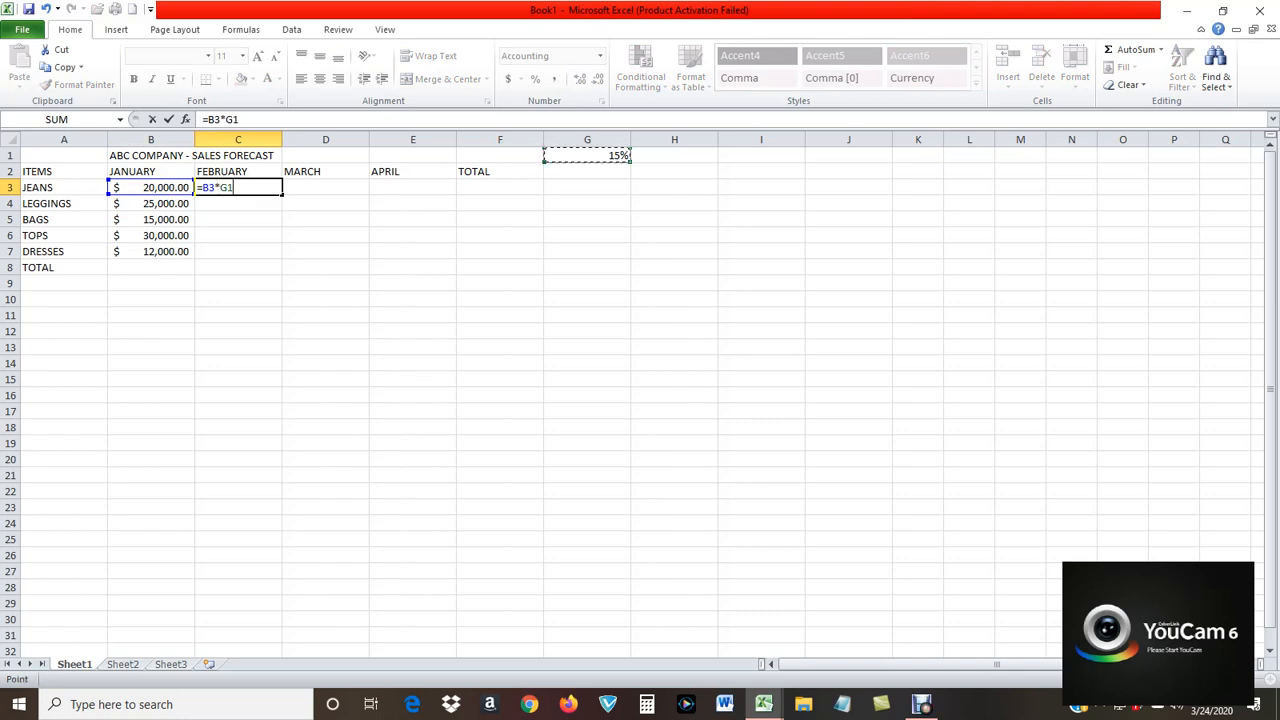
text(+)
key(Left)
key(Return)
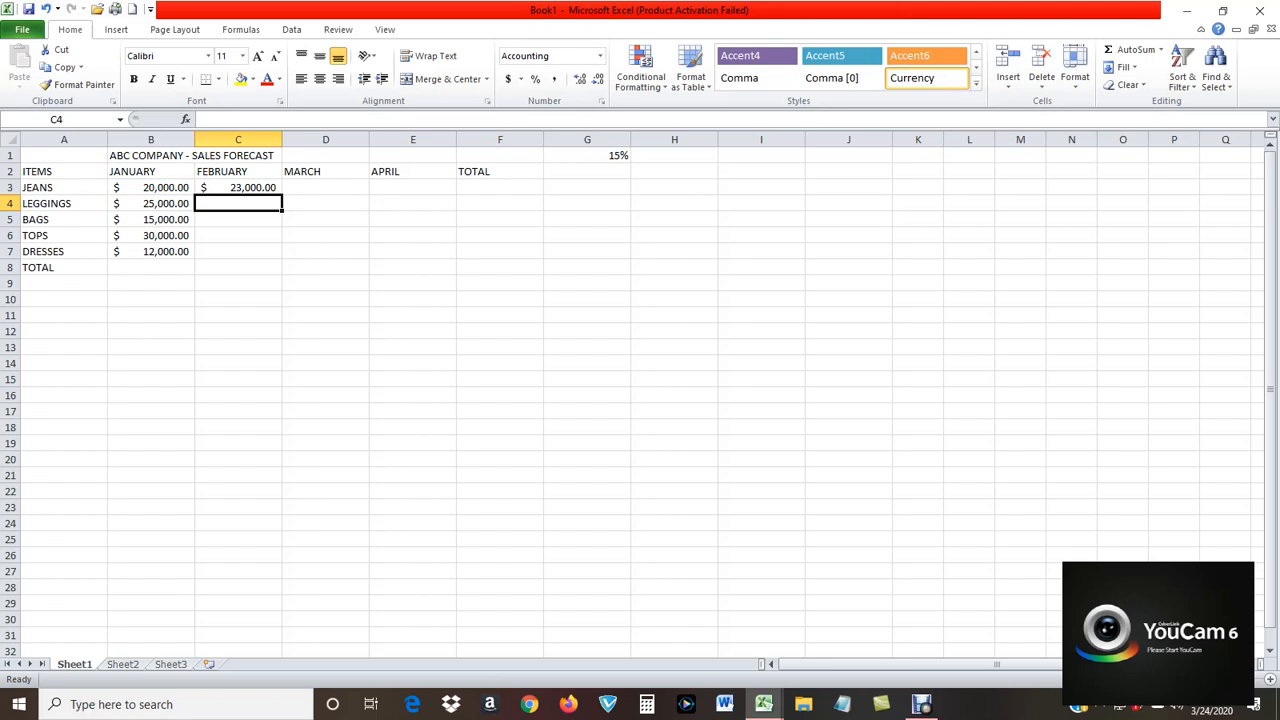
Fill the February JEANS formula across to March and April in cells D3 and E3.
click(238, 188)
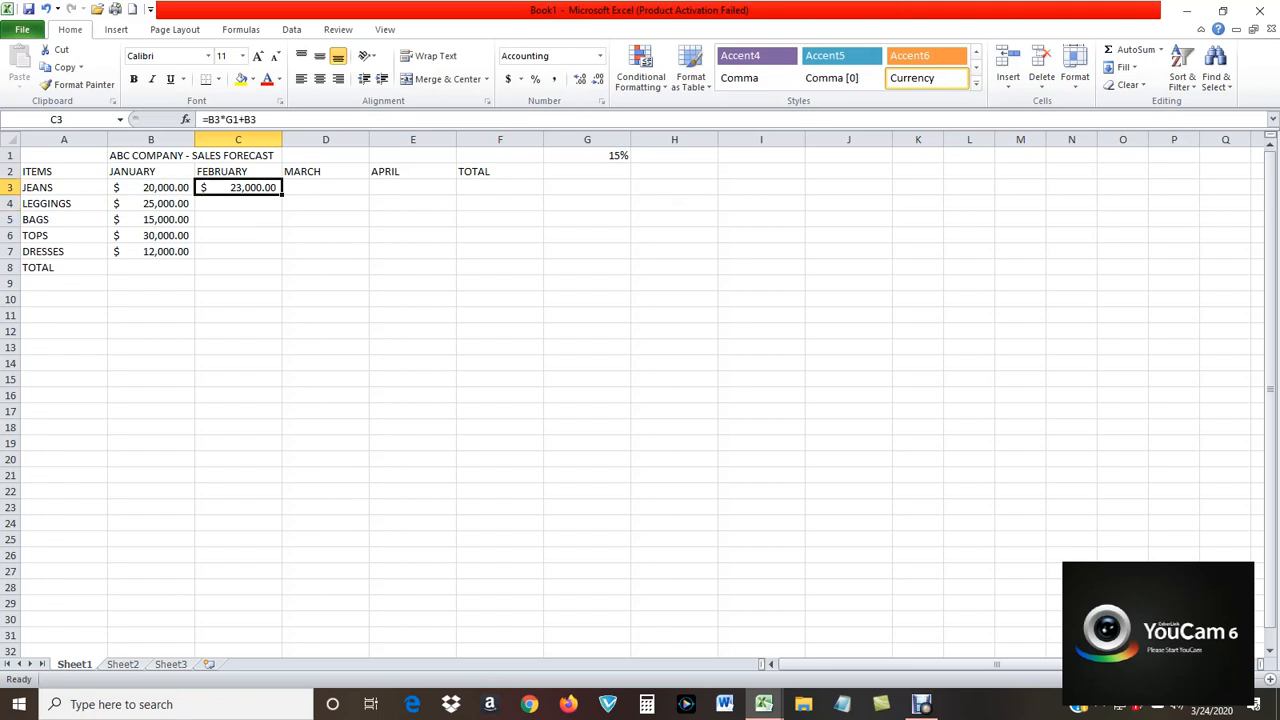
drag(282, 194, 450, 193)
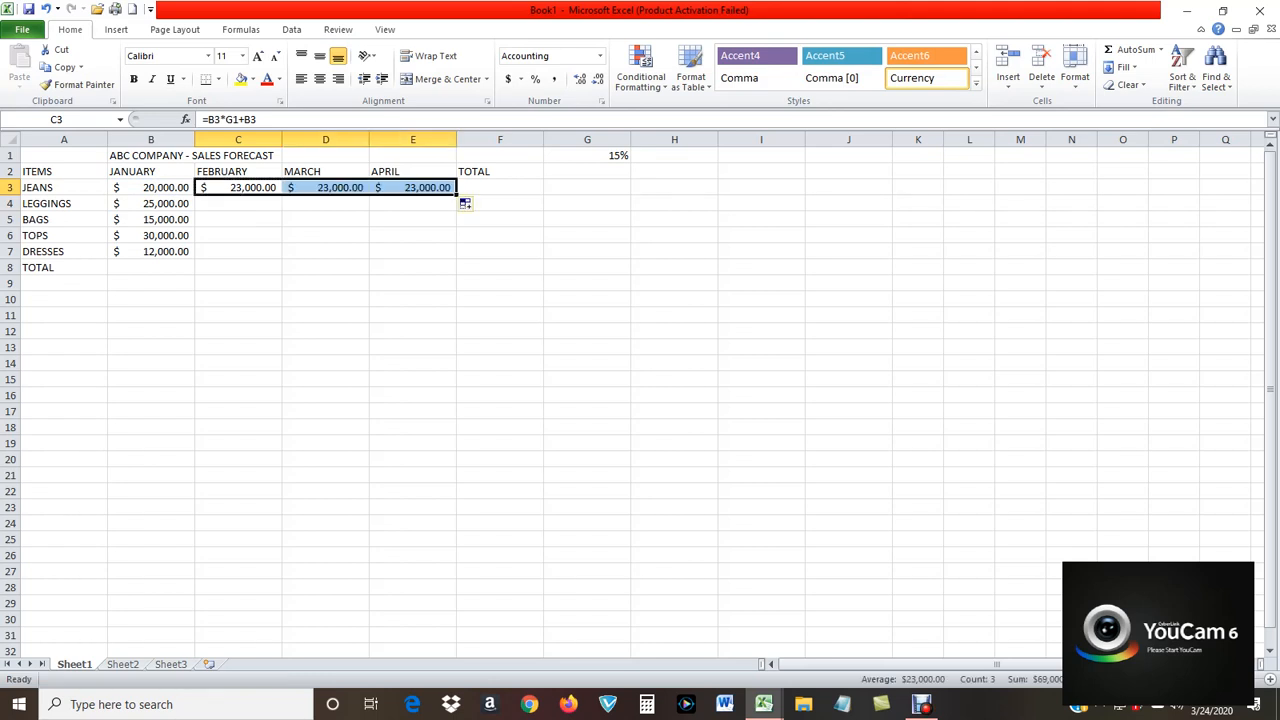
click(761, 363)
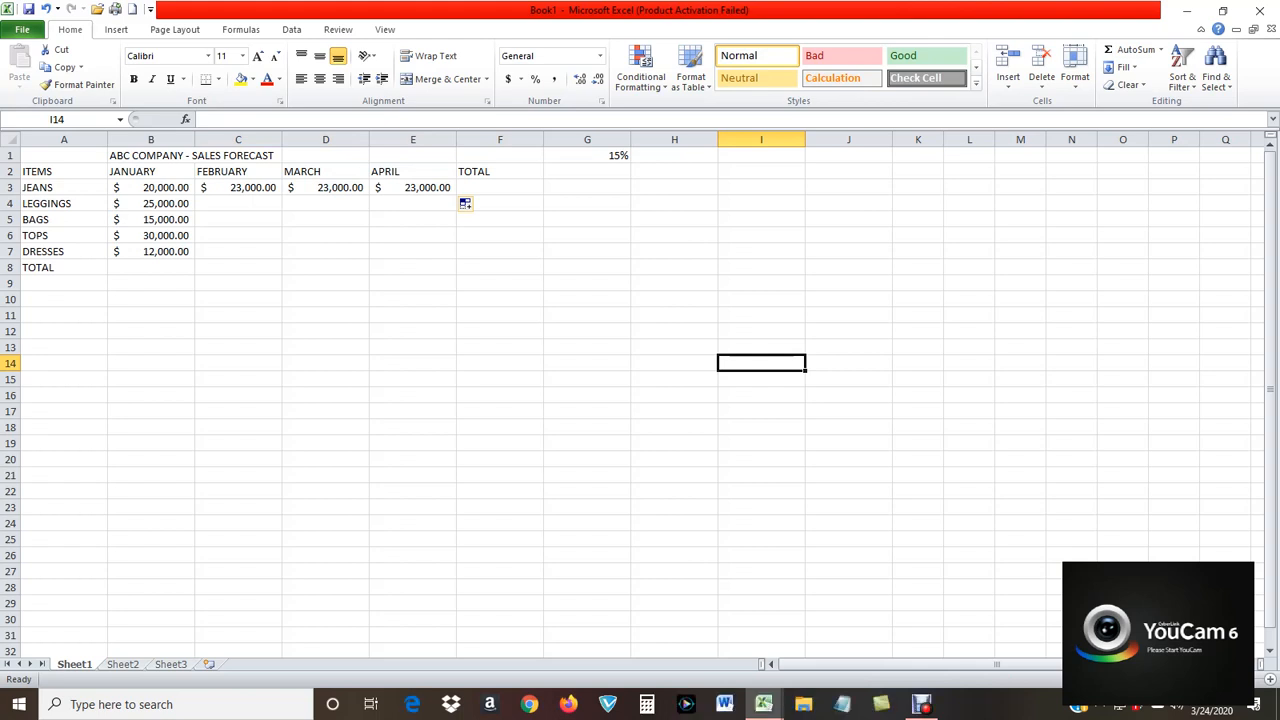
Compare the JEANS formulas in cells C3 and D3 to check which cell each uses for the percentage.
drag(326, 188, 414, 188)
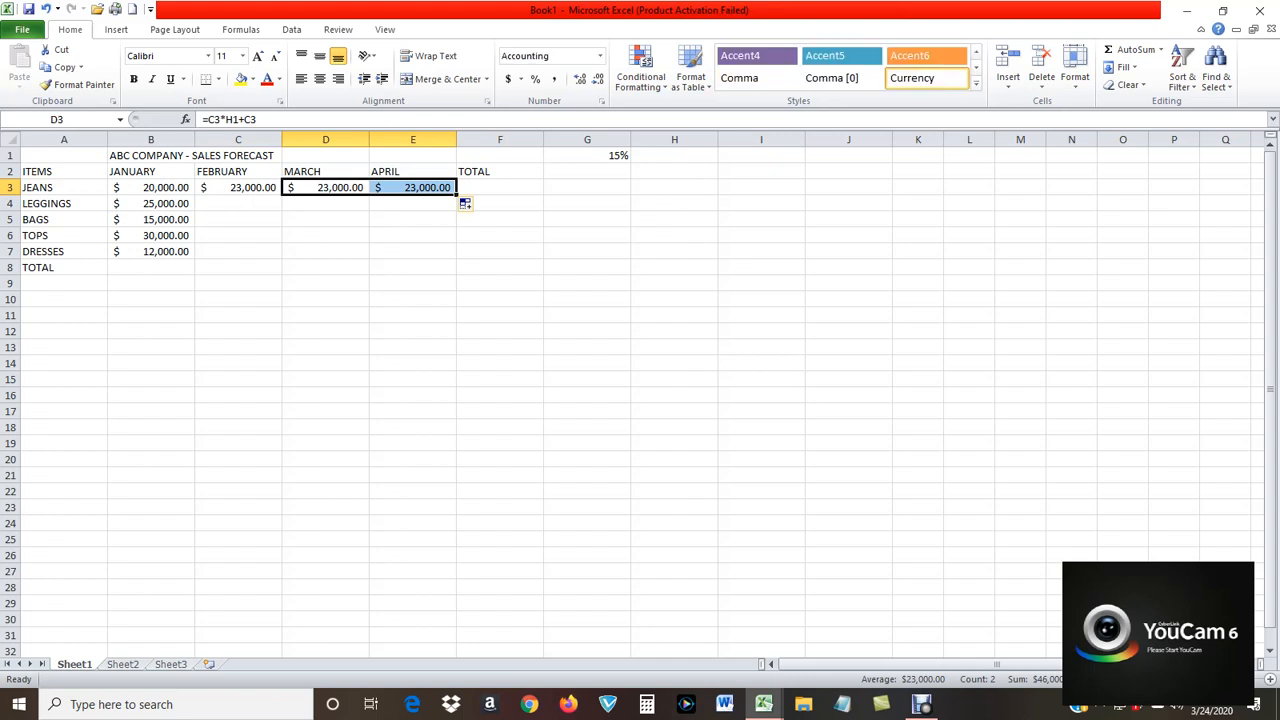
click(674, 379)
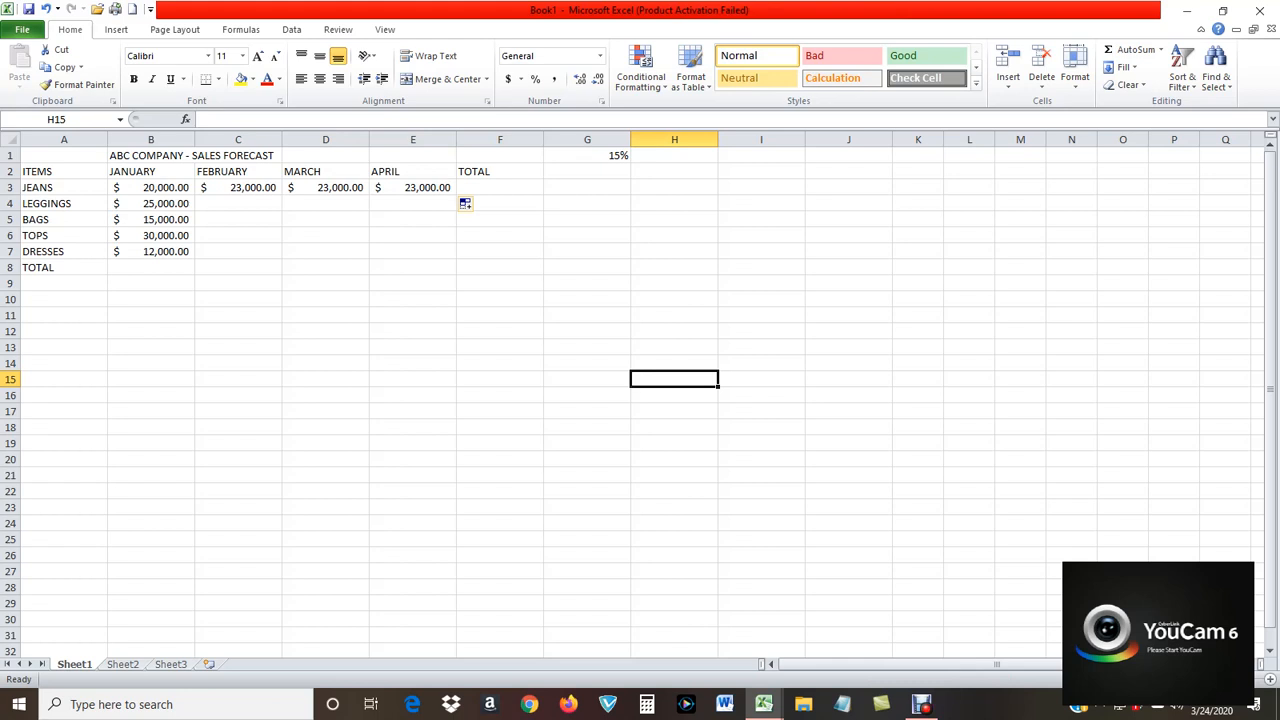
click(238, 188)
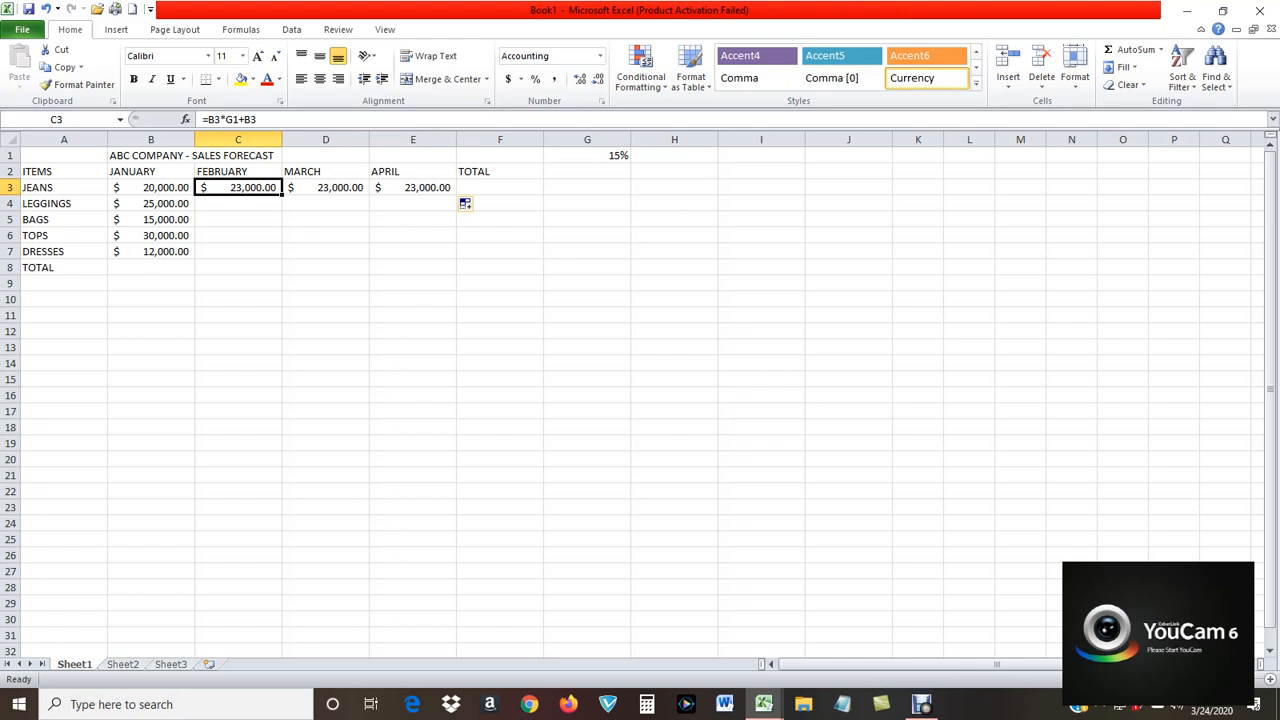
click(325, 188)
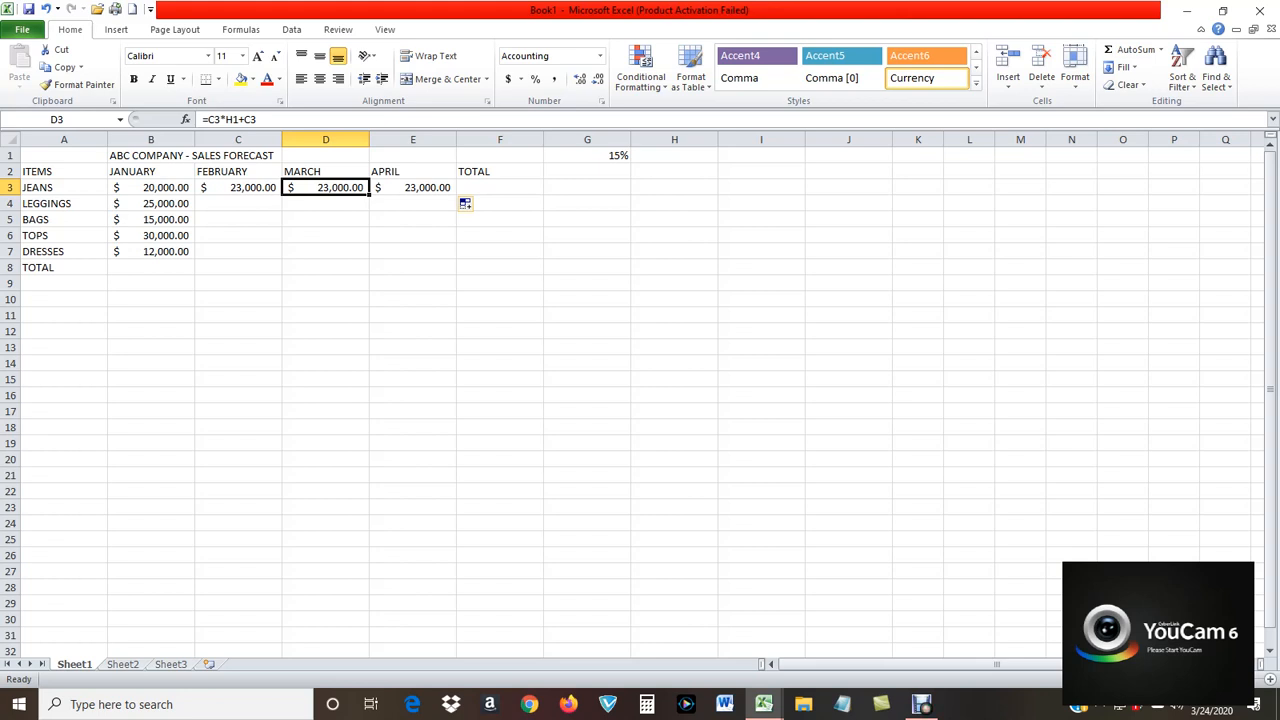
Replace the February JEANS formula in cell C3 with =(B3*$G$1)+B3, locking the reference to the percentage cell.
click(238, 188)
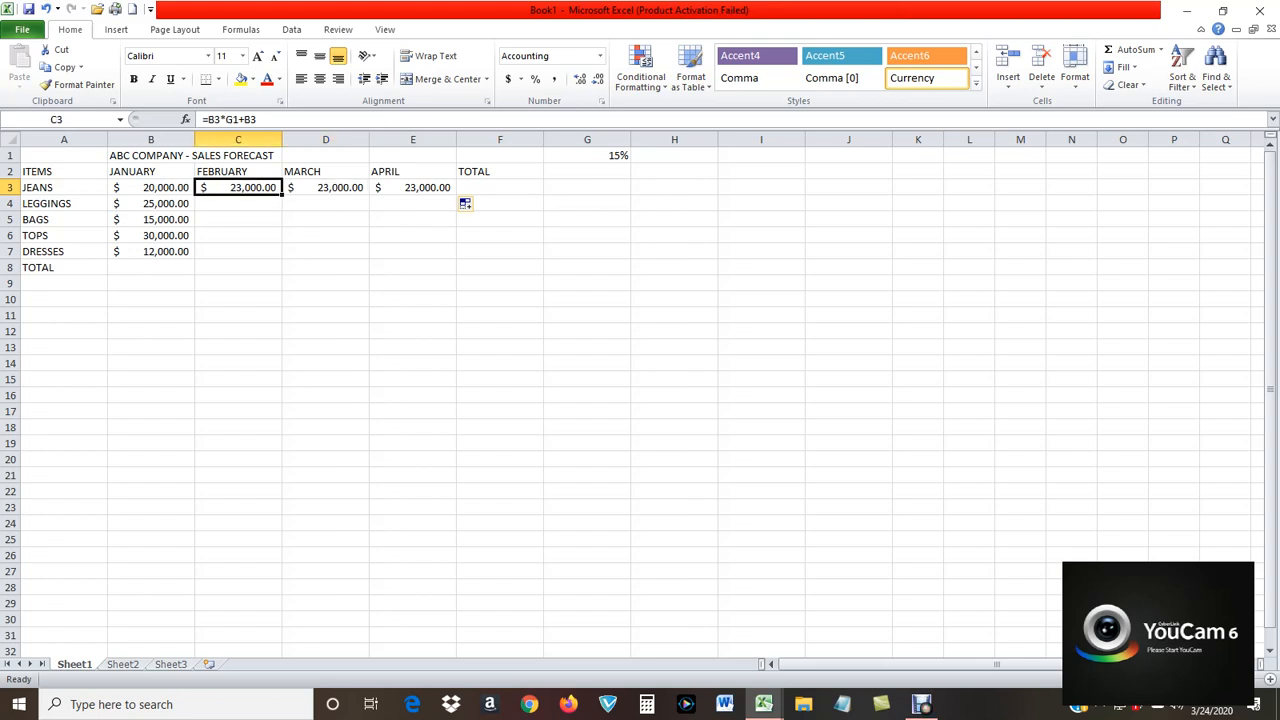
text(=)
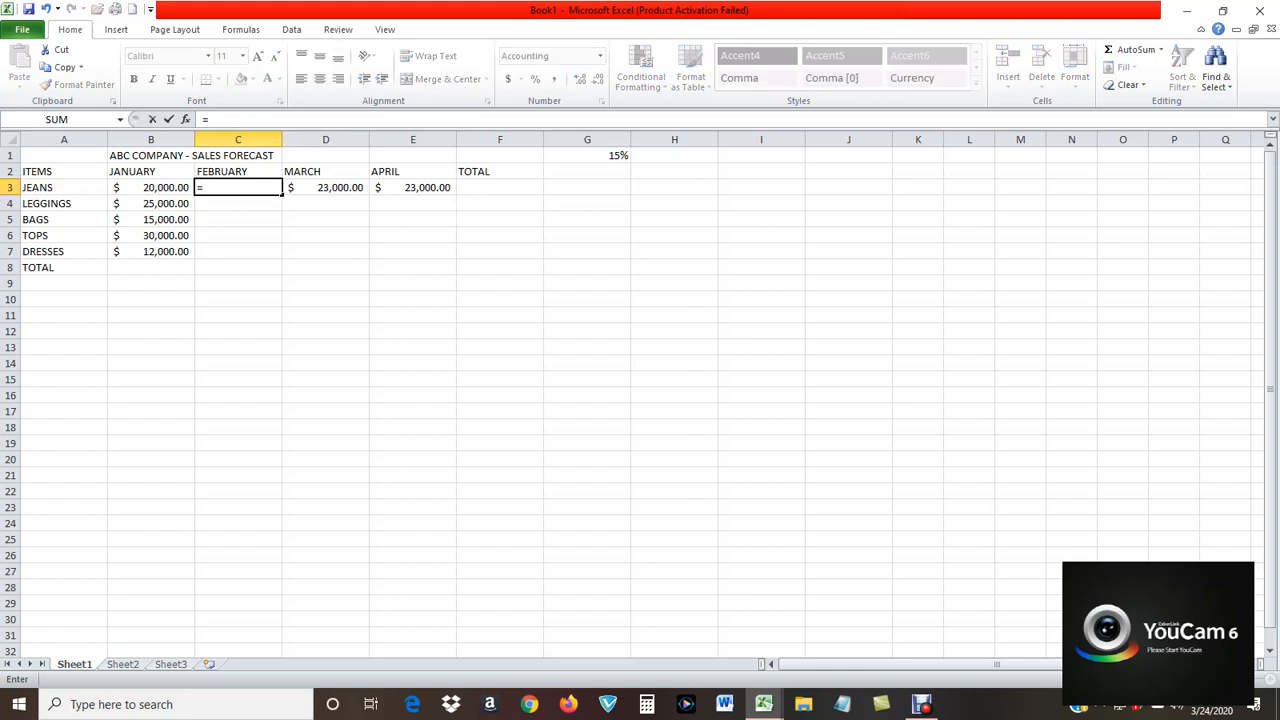
text(()
click(151, 188)
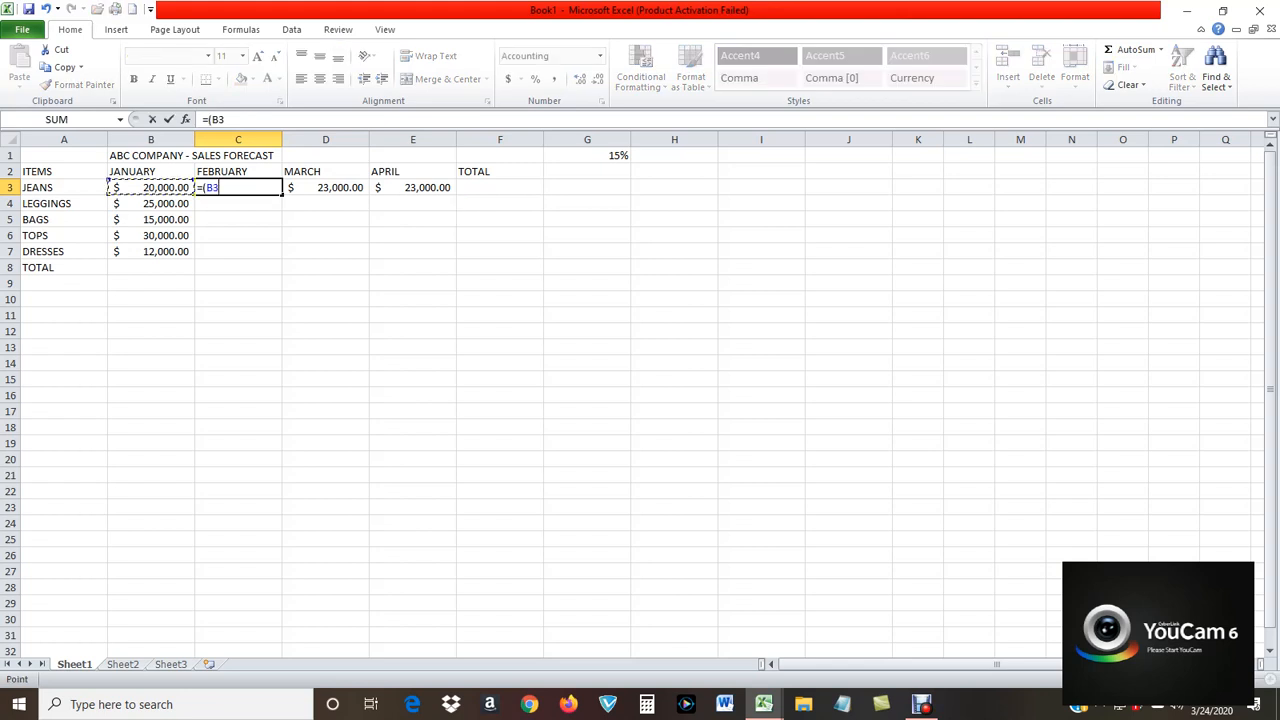
text(-)
key(BackSpace)
text(*)
click(587, 155)
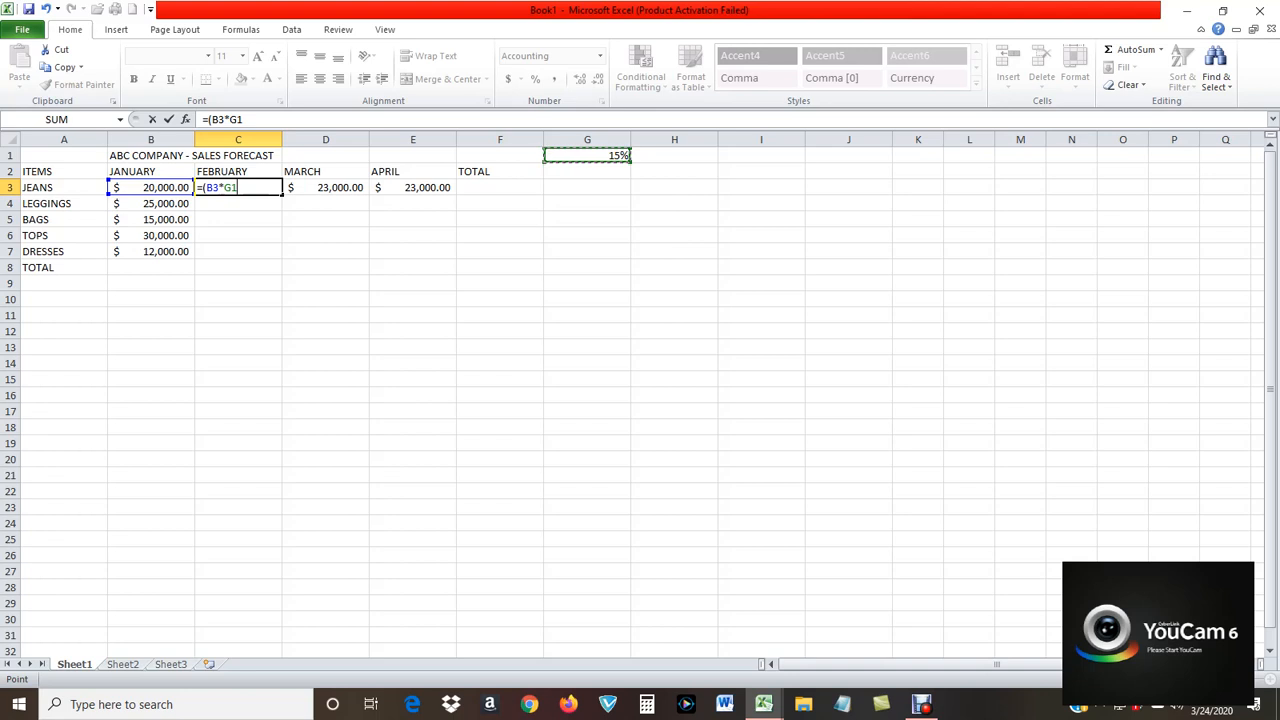
key(F4)
text()+)
key(Left)
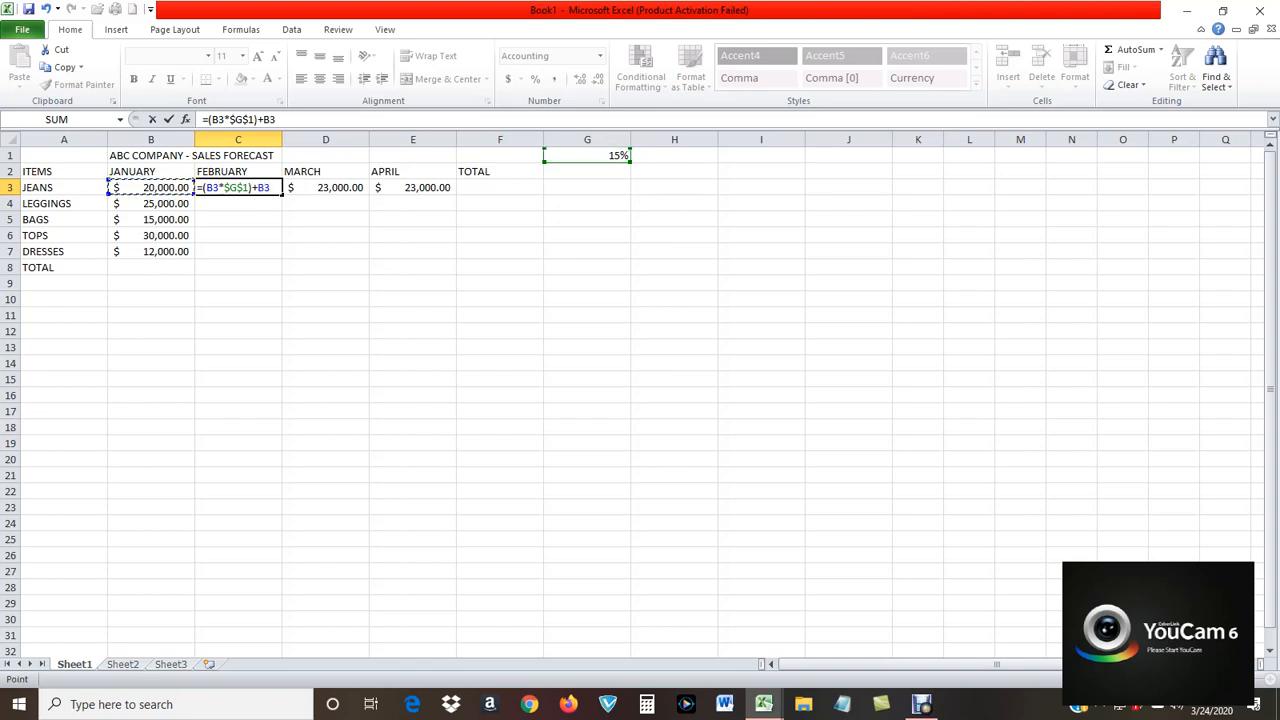
key(Return)
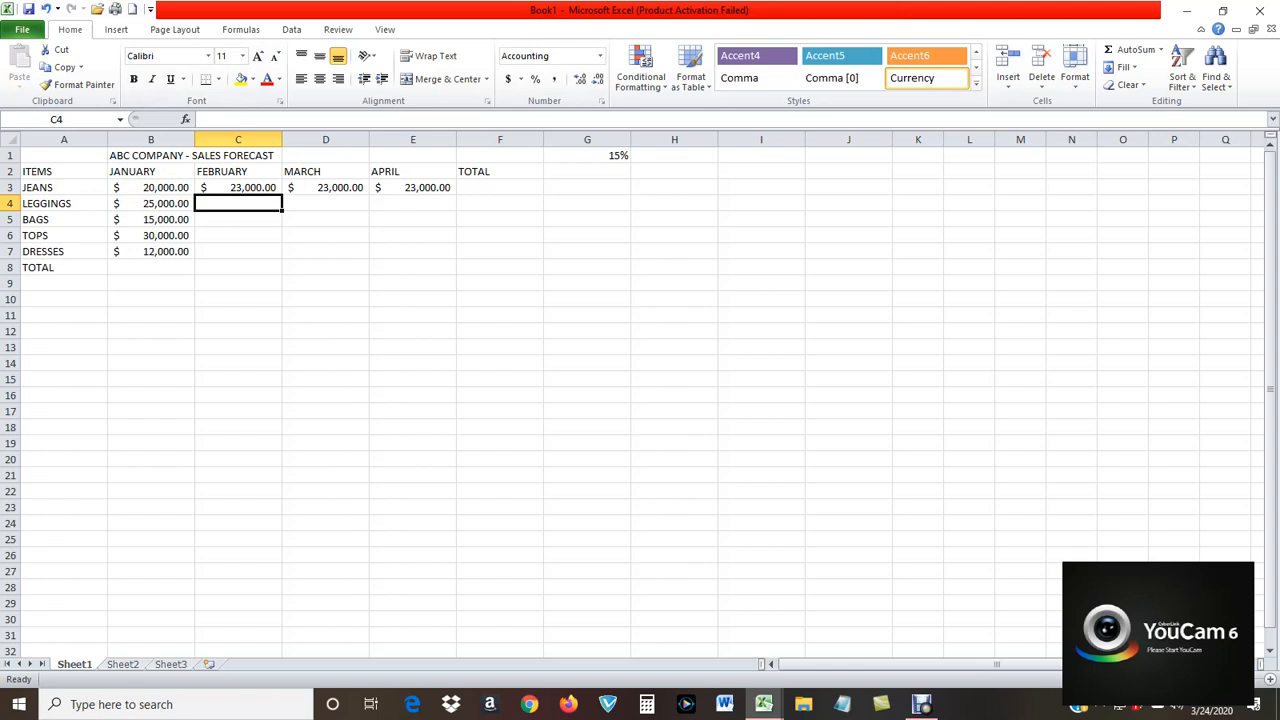
Fill the absolute-reference formula from cell C3 across D3 and E3 for March and April.
key(Up)
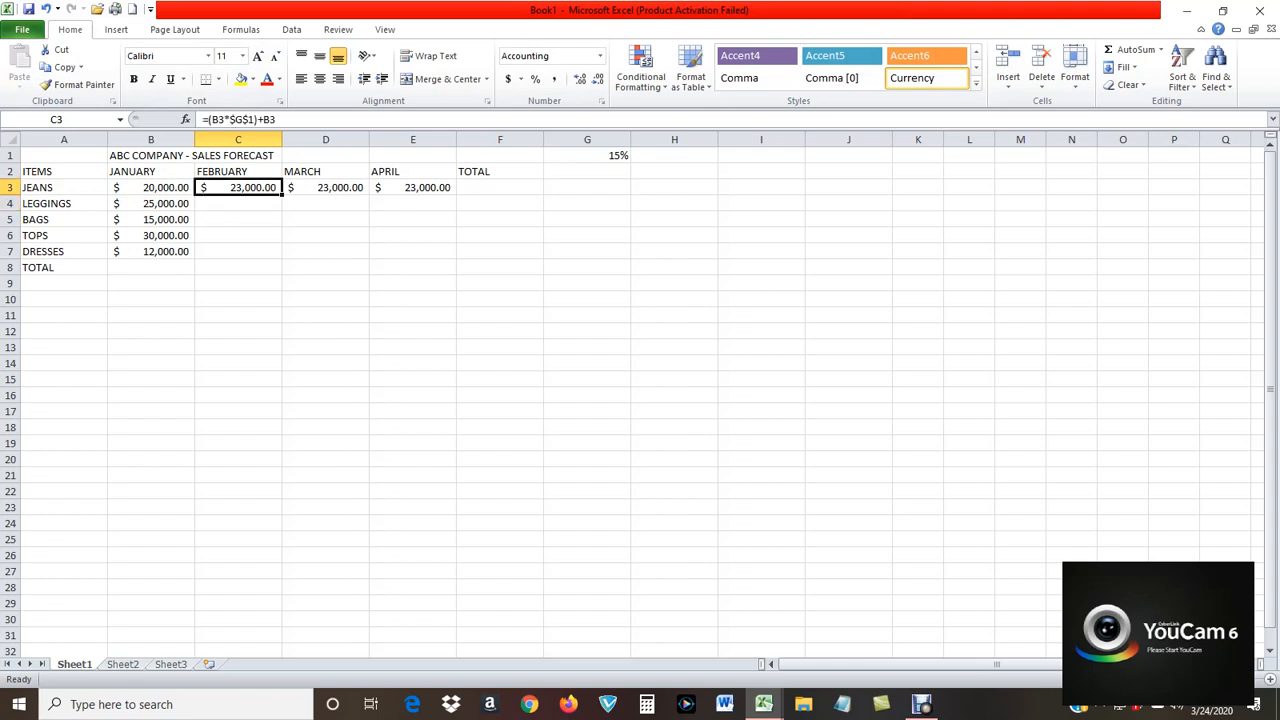
drag(282, 195, 440, 192)
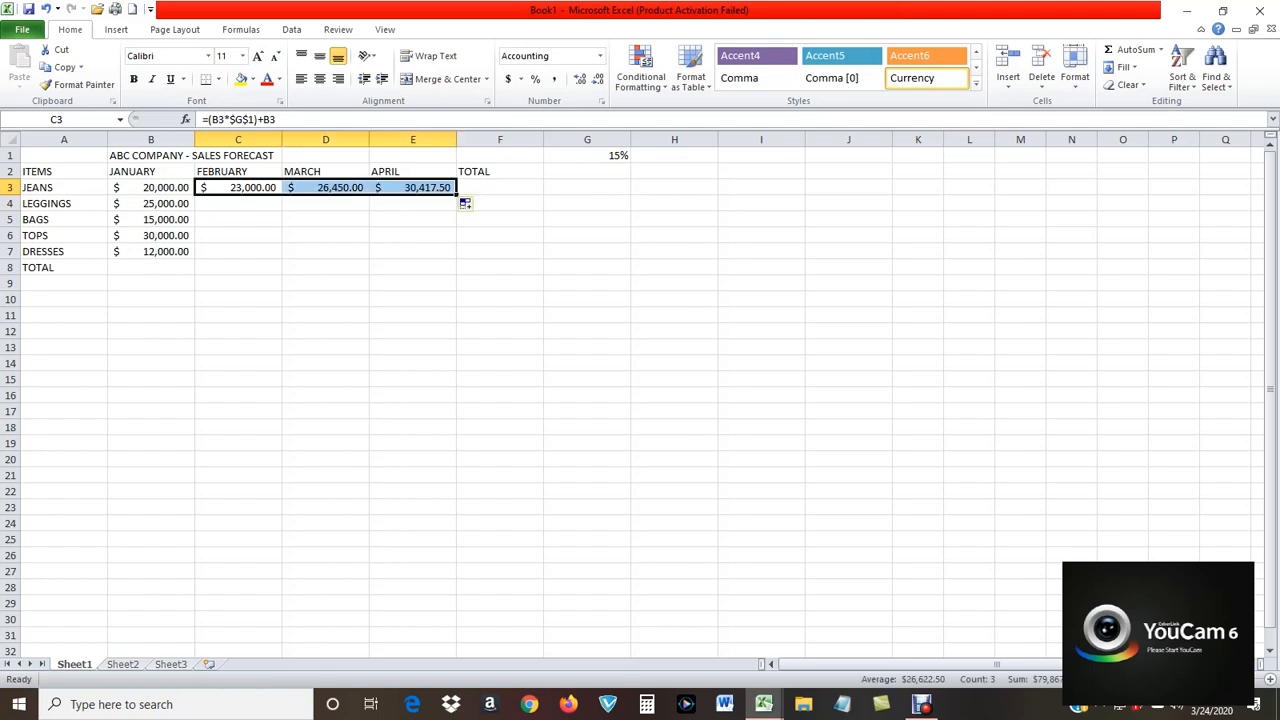
click(325, 251)
Review the JEANS forecast formulas in cells C3, D3 and E3, and select the three cells.
click(238, 188)
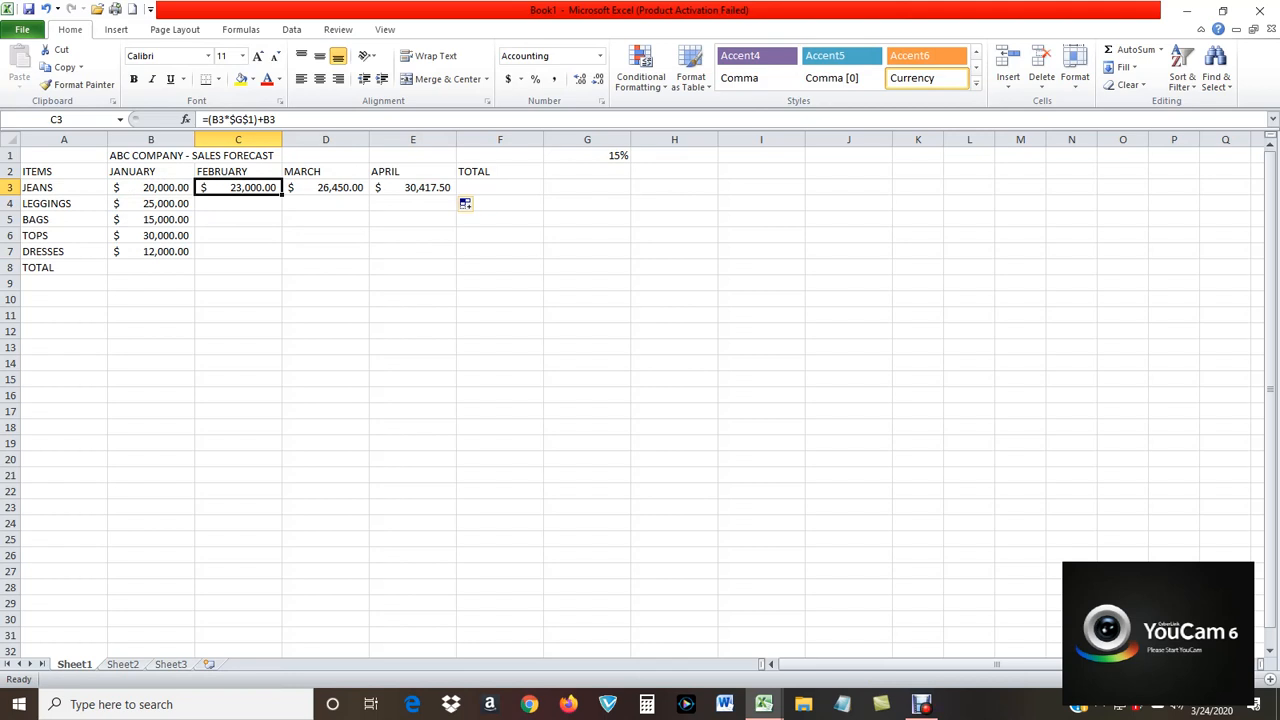
click(325, 188)
click(412, 188)
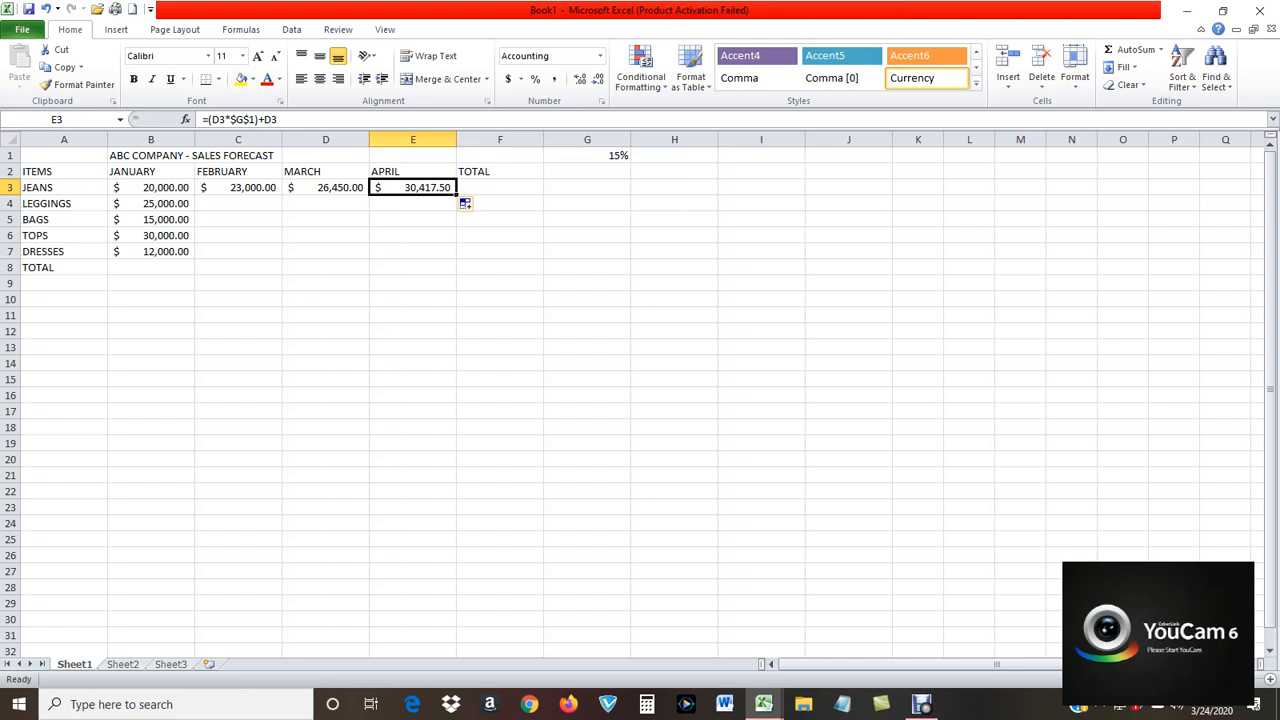
drag(238, 188, 413, 188)
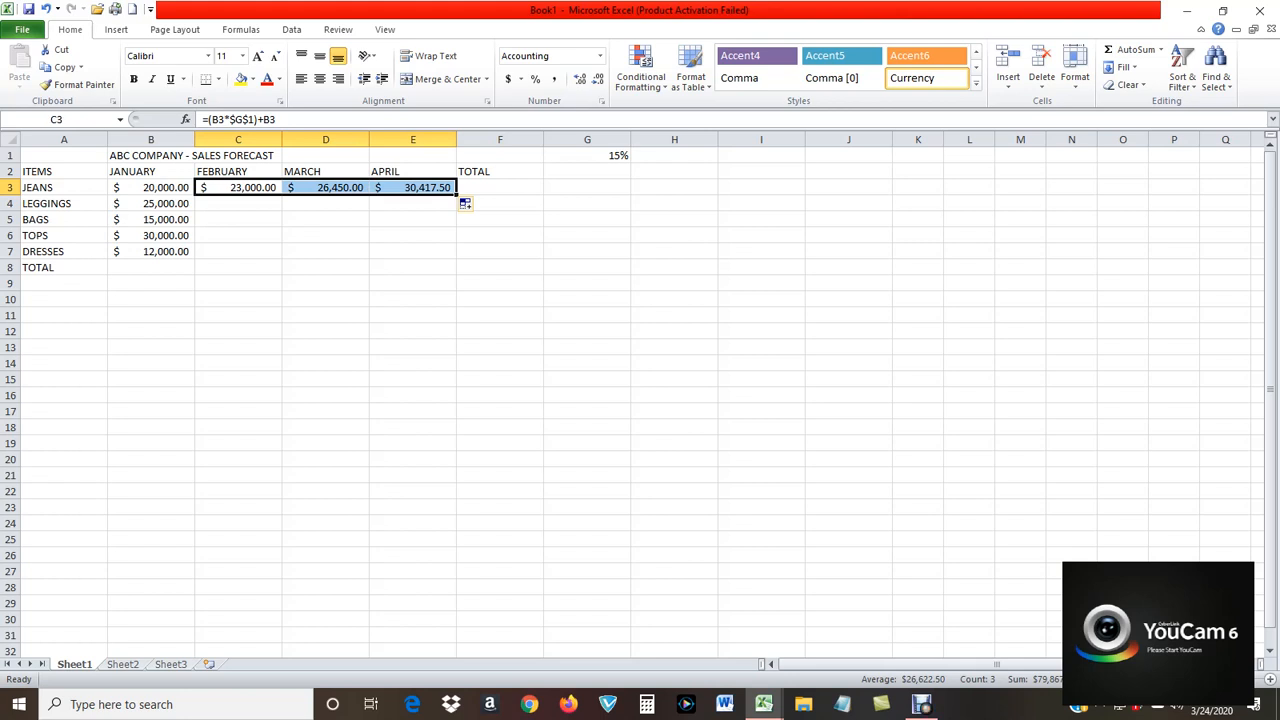
Fill the February to April JEANS forecast formulas in C3:E3 down through the DRESSES row.
drag(456, 195, 456, 254)
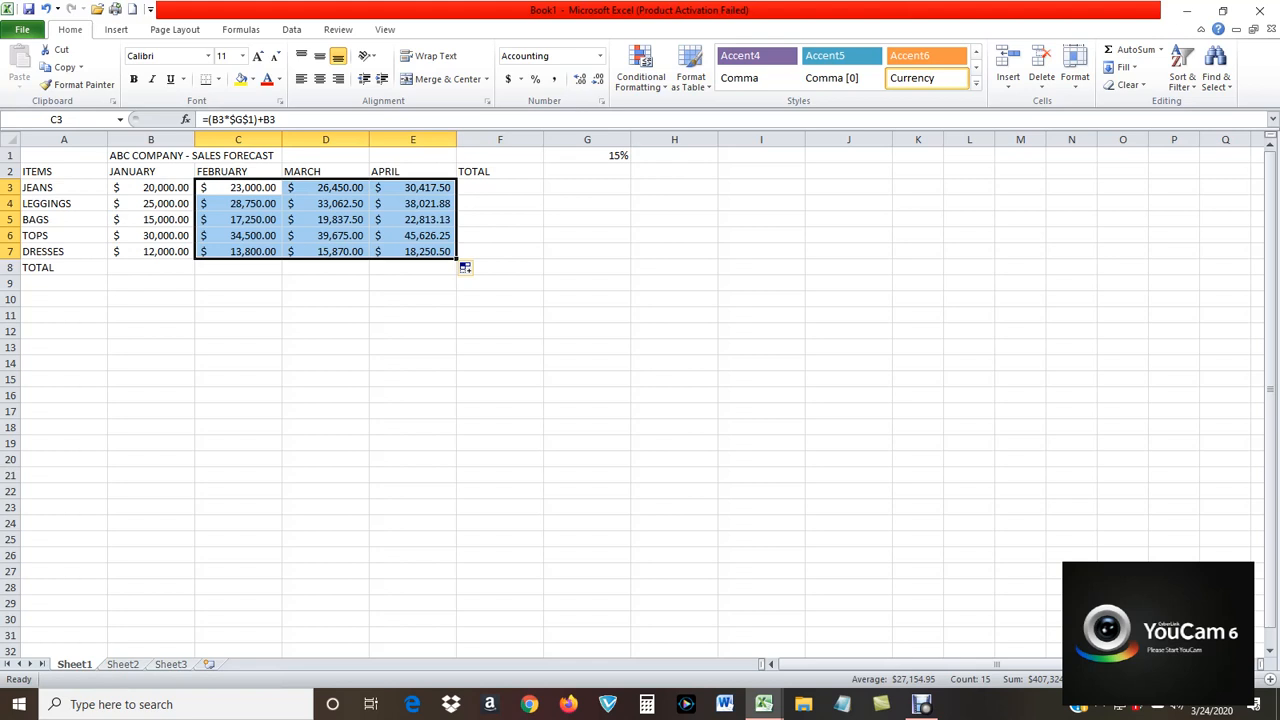
click(587, 315)
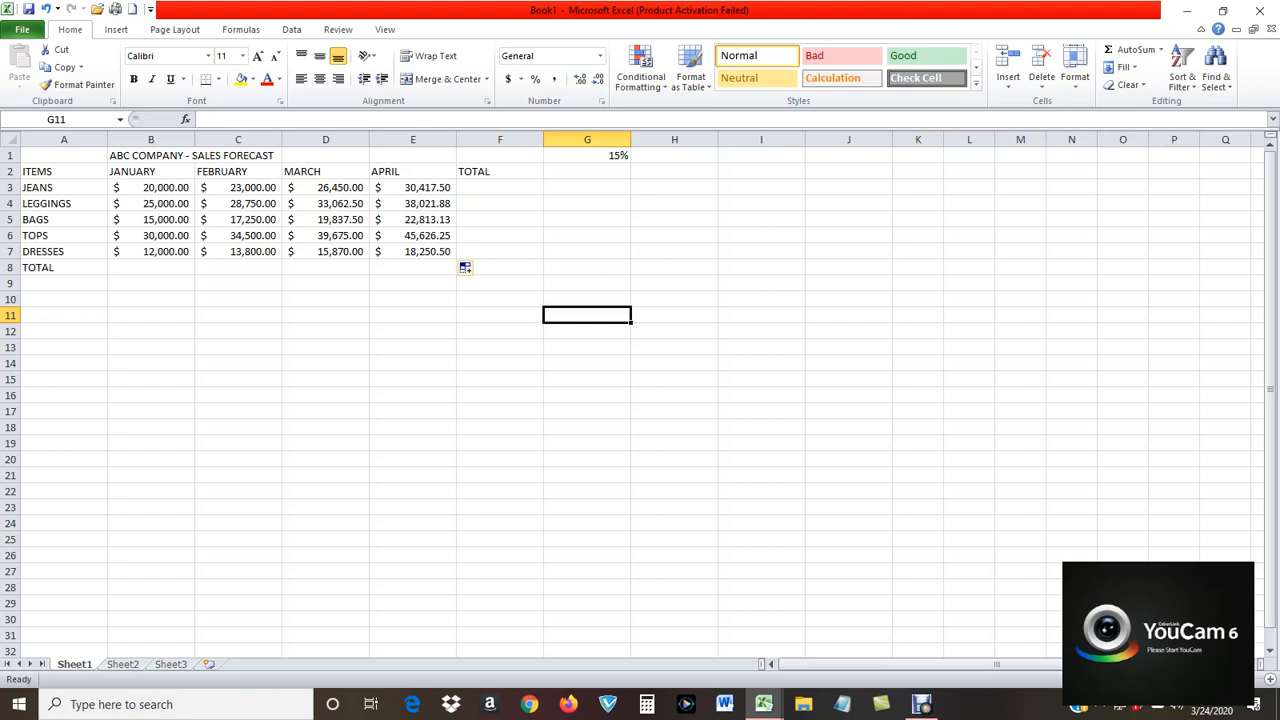
Total the January sales in cell B8 with =SUM(B3:B7) and fill the formula across to April in E8.
click(151, 267)
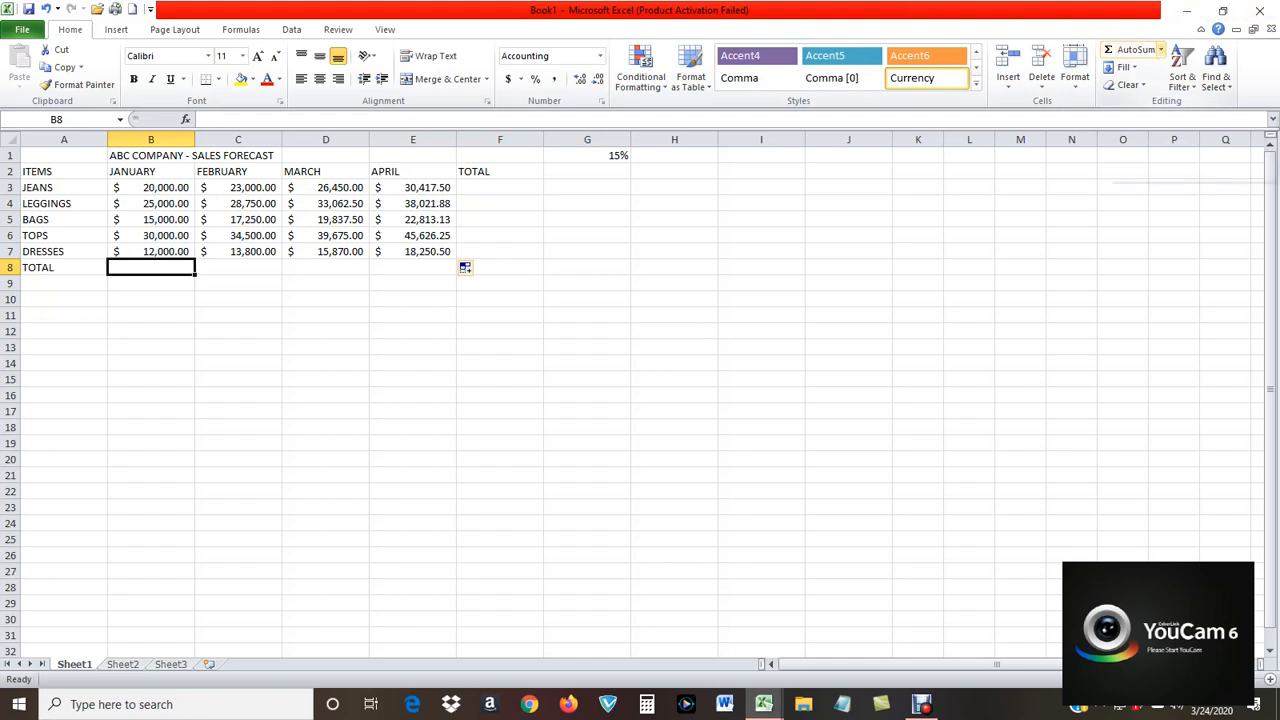
click(1161, 49)
click(1136, 69)
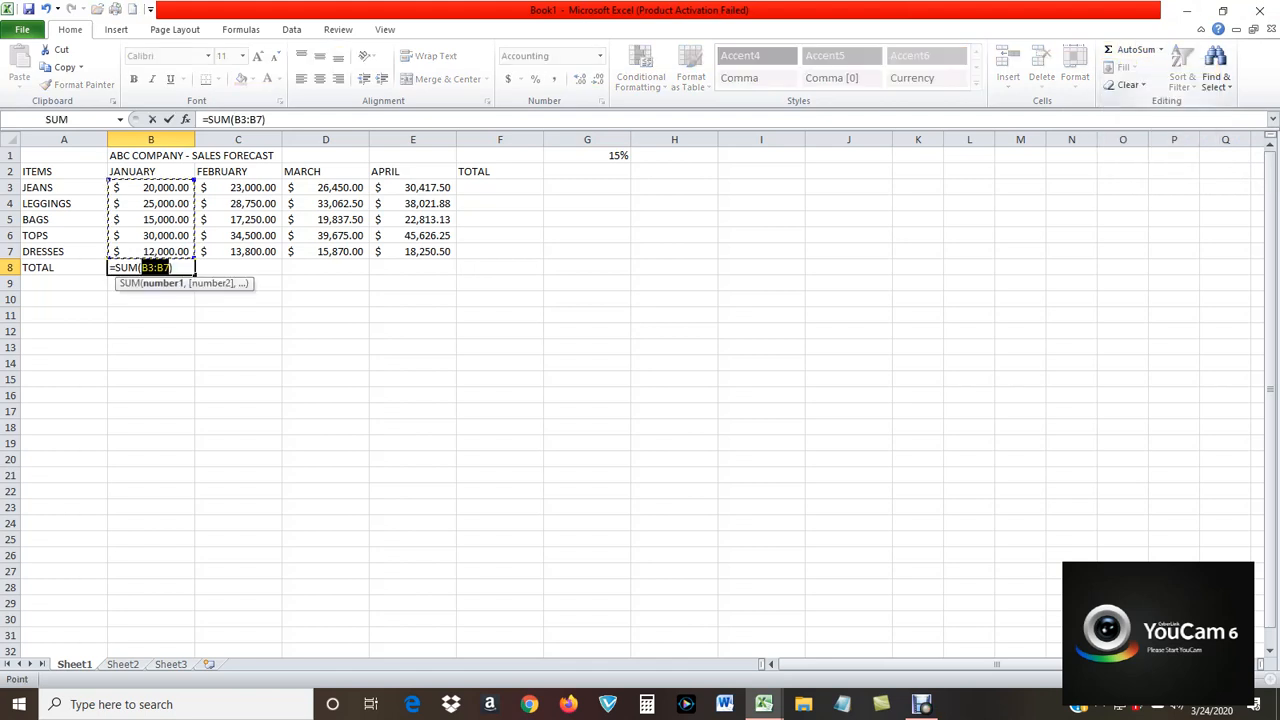
key(Return)
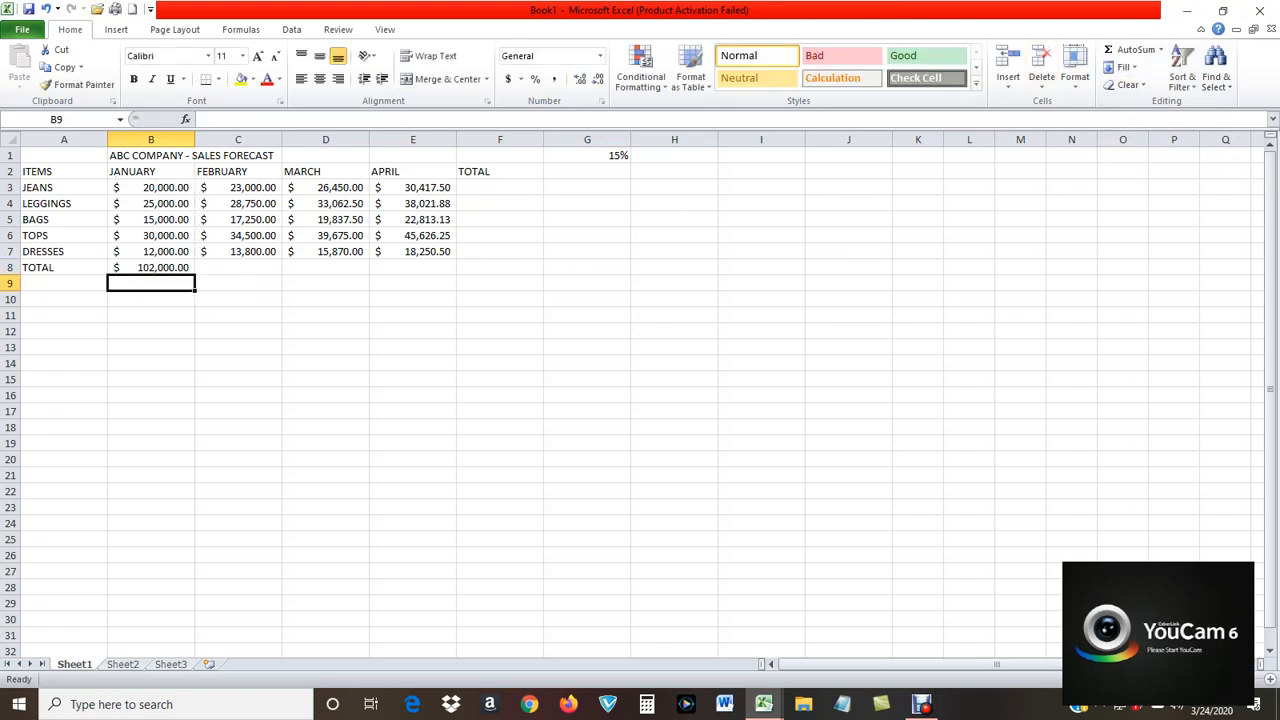
click(151, 267)
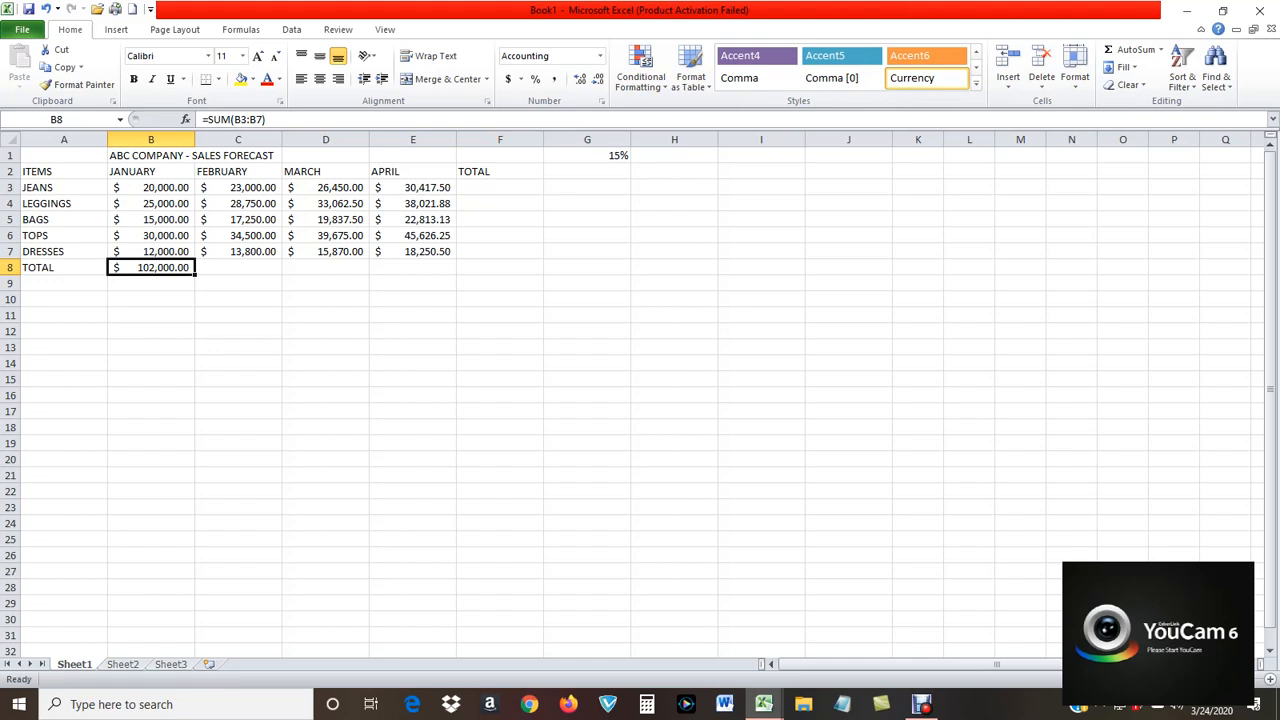
drag(195, 275, 450, 270)
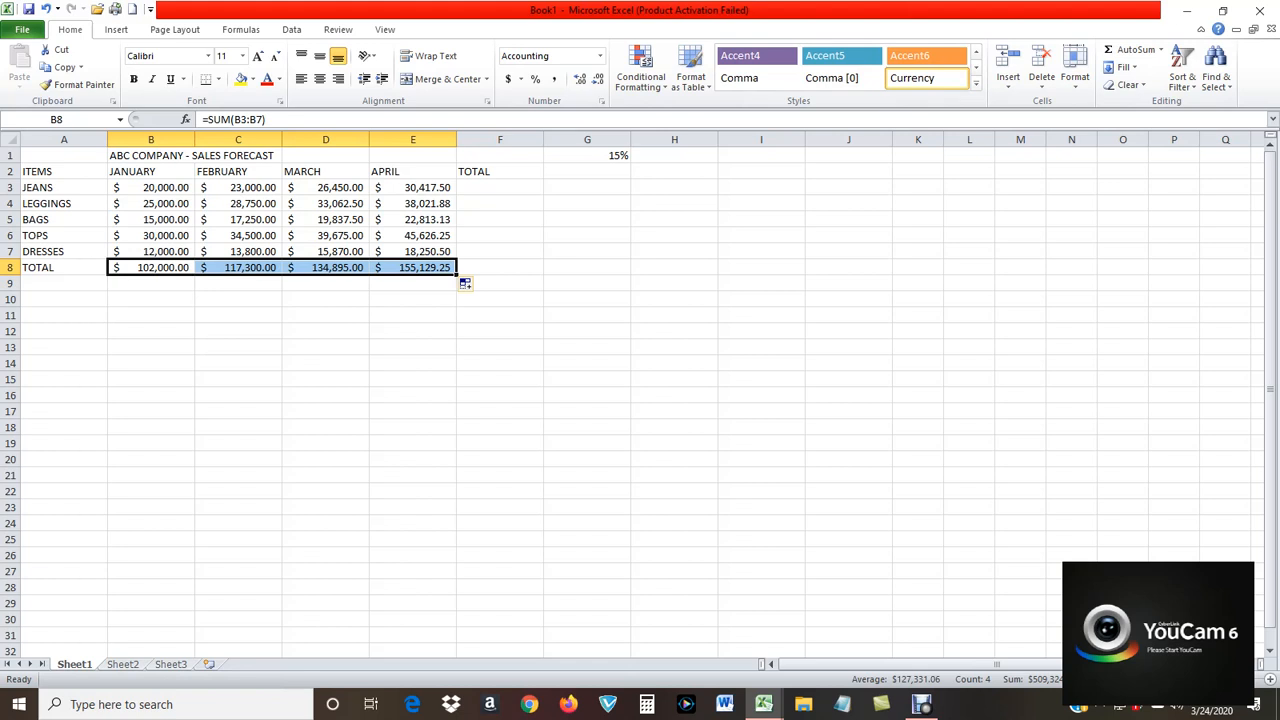
Total the JEANS row in cell F3 with =SUM(B3:E3) and fill the formula down through F8.
click(500, 188)
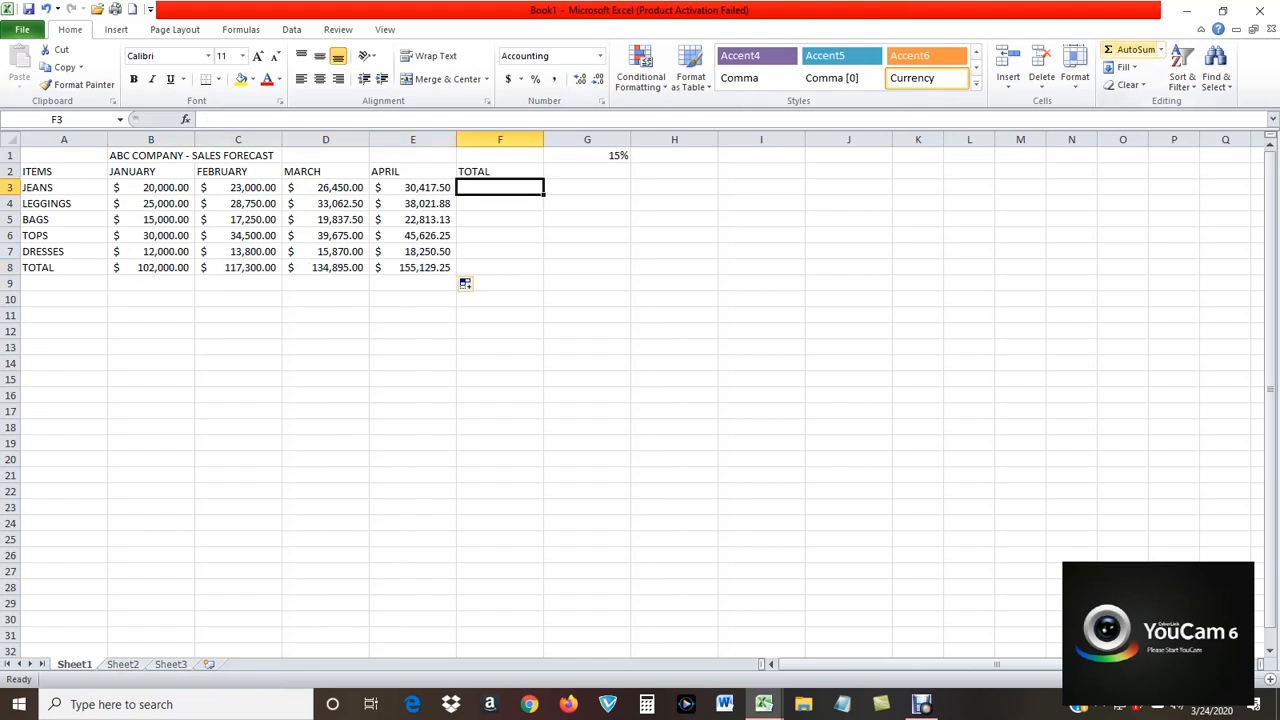
click(1161, 49)
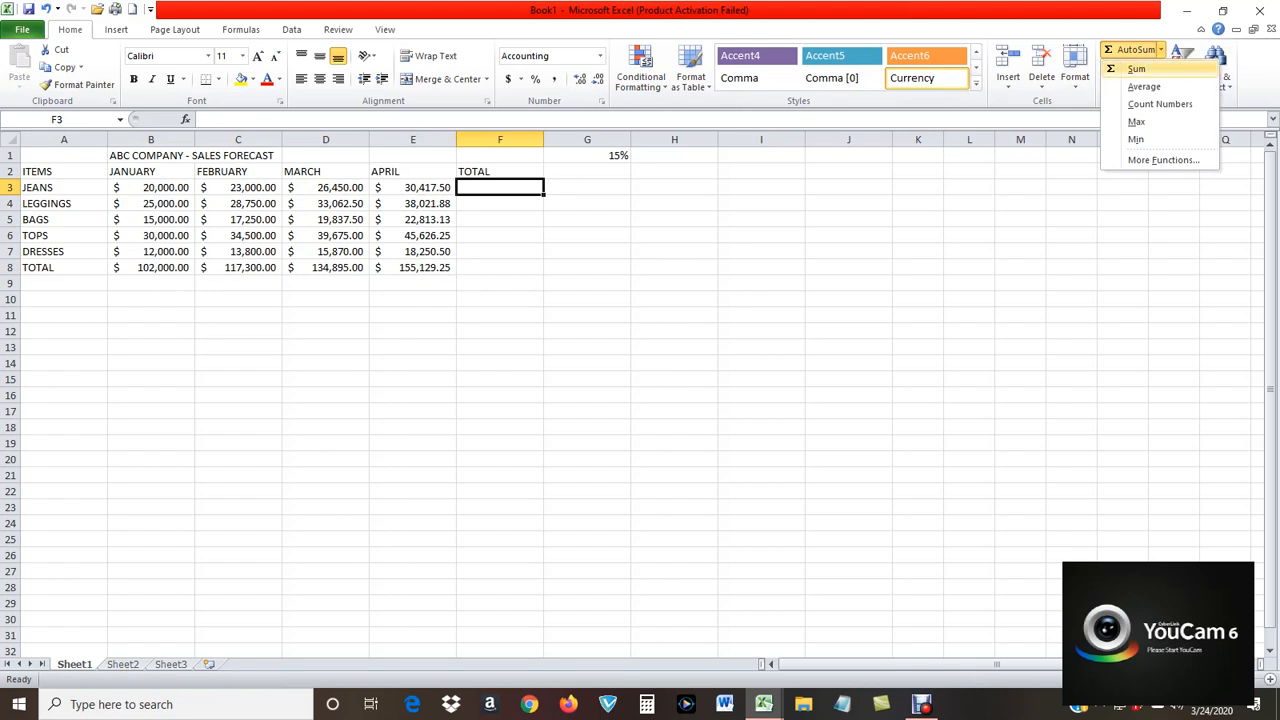
click(1136, 68)
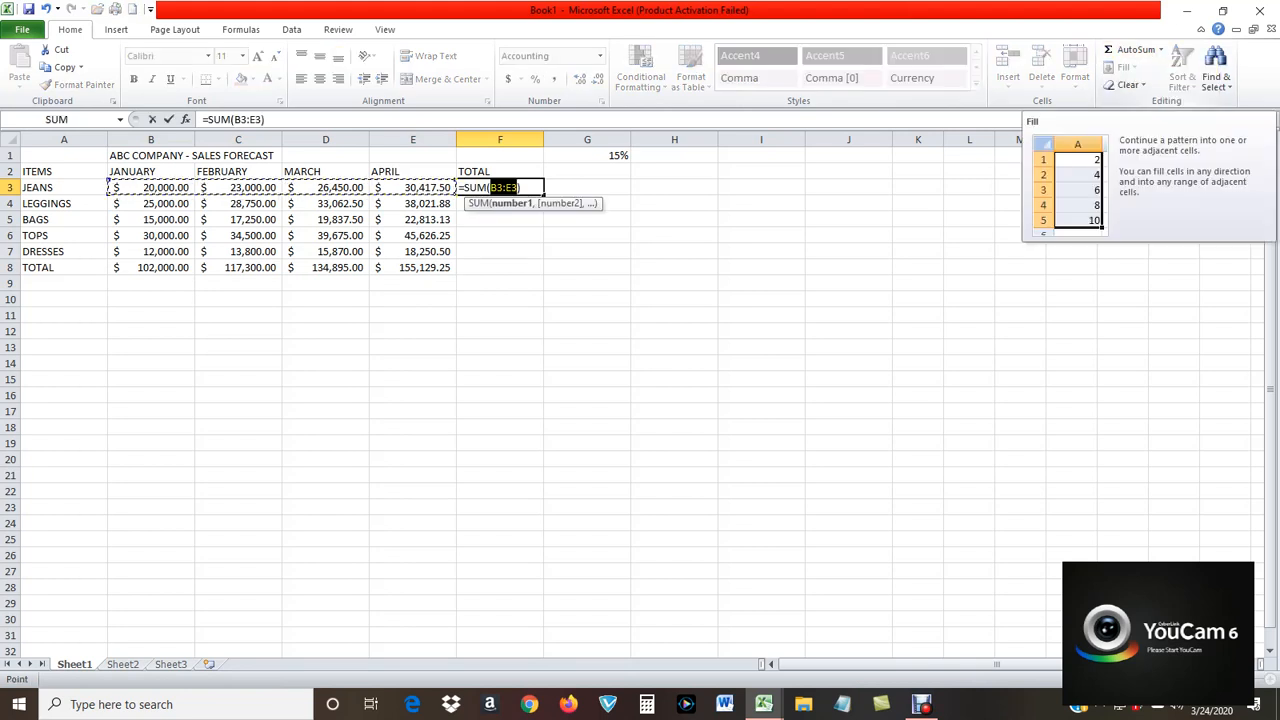
key(Return)
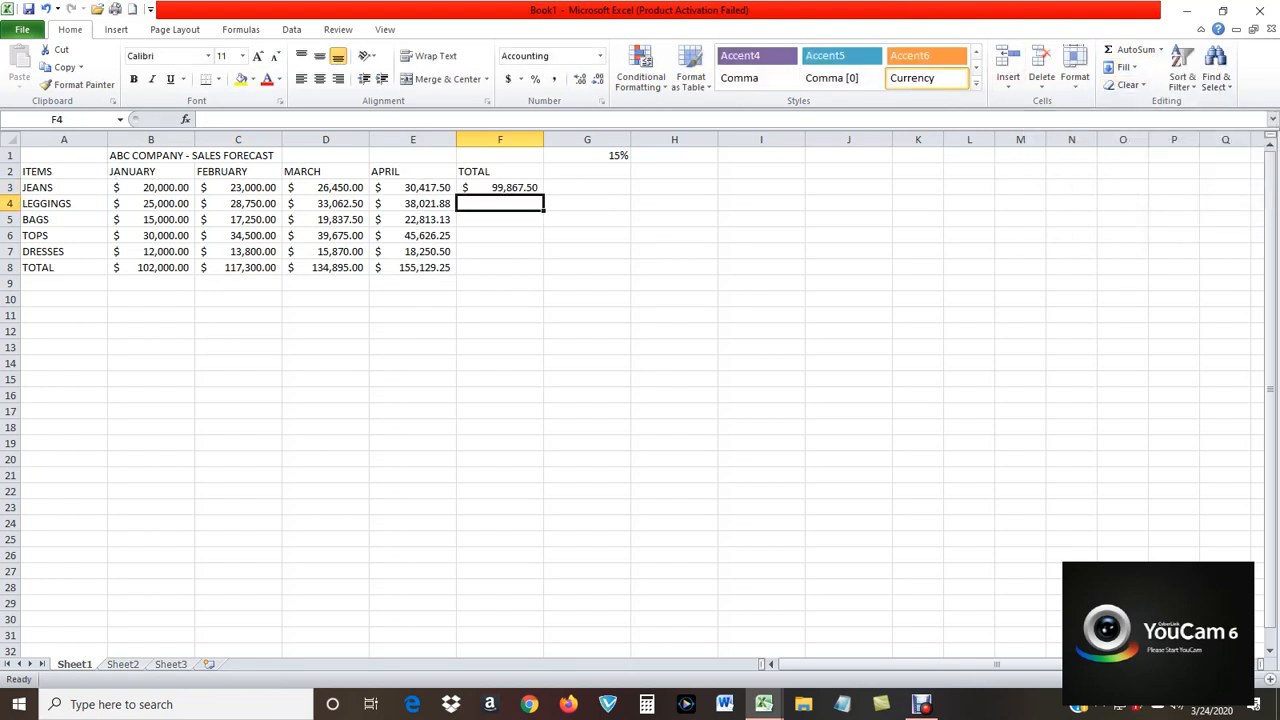
click(500, 188)
drag(543, 195, 543, 274)
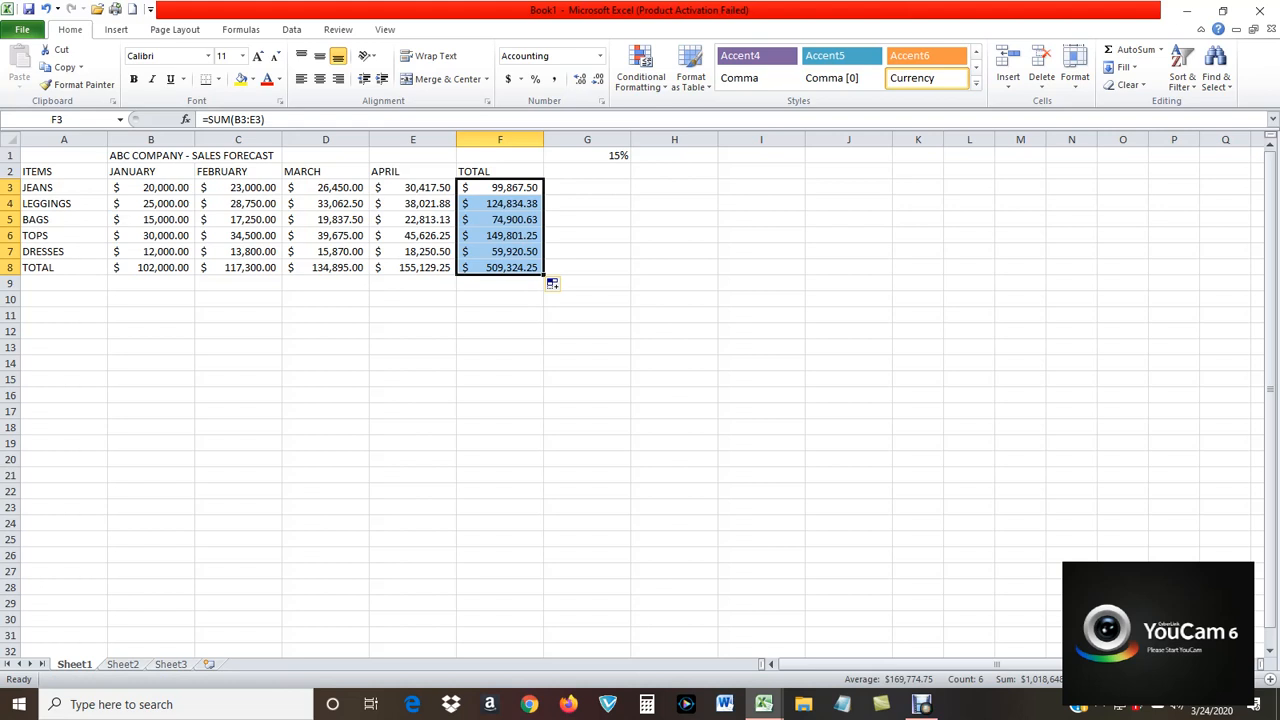
Merge and center the ABC COMPANY - SALES FORECAST title across cells B1 to D1.
drag(151, 156, 340, 158)
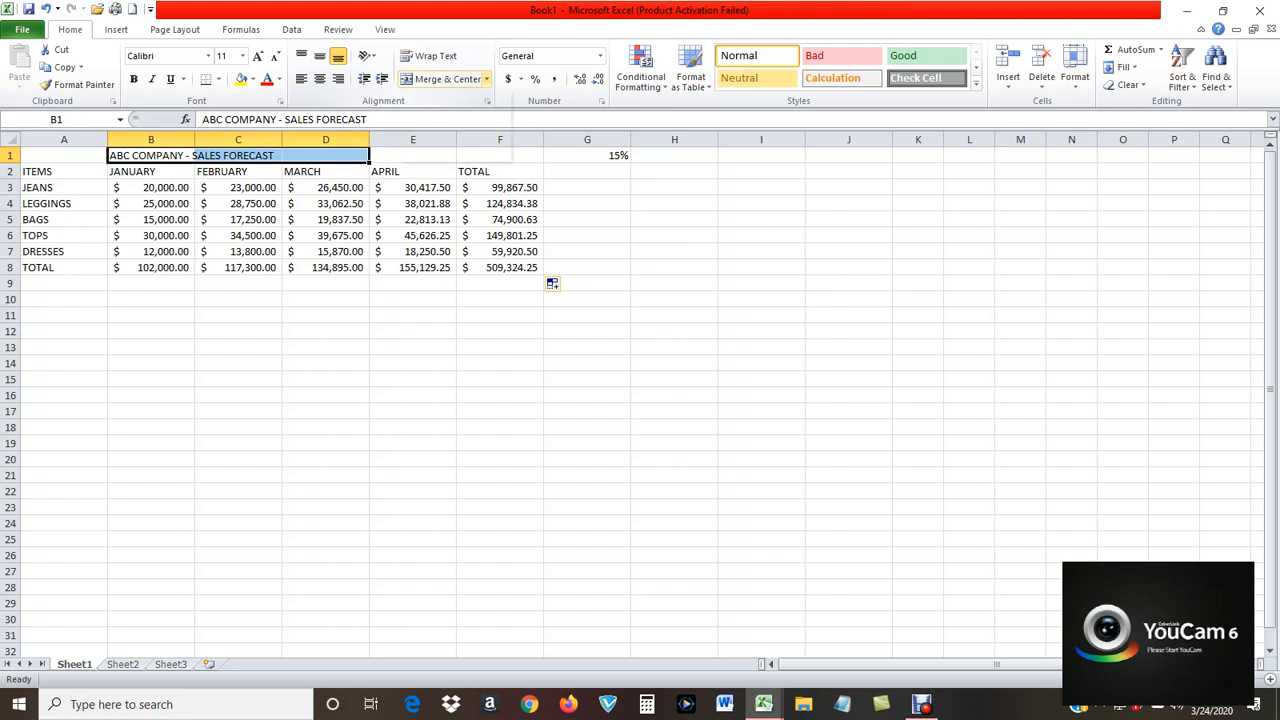
click(486, 79)
click(455, 98)
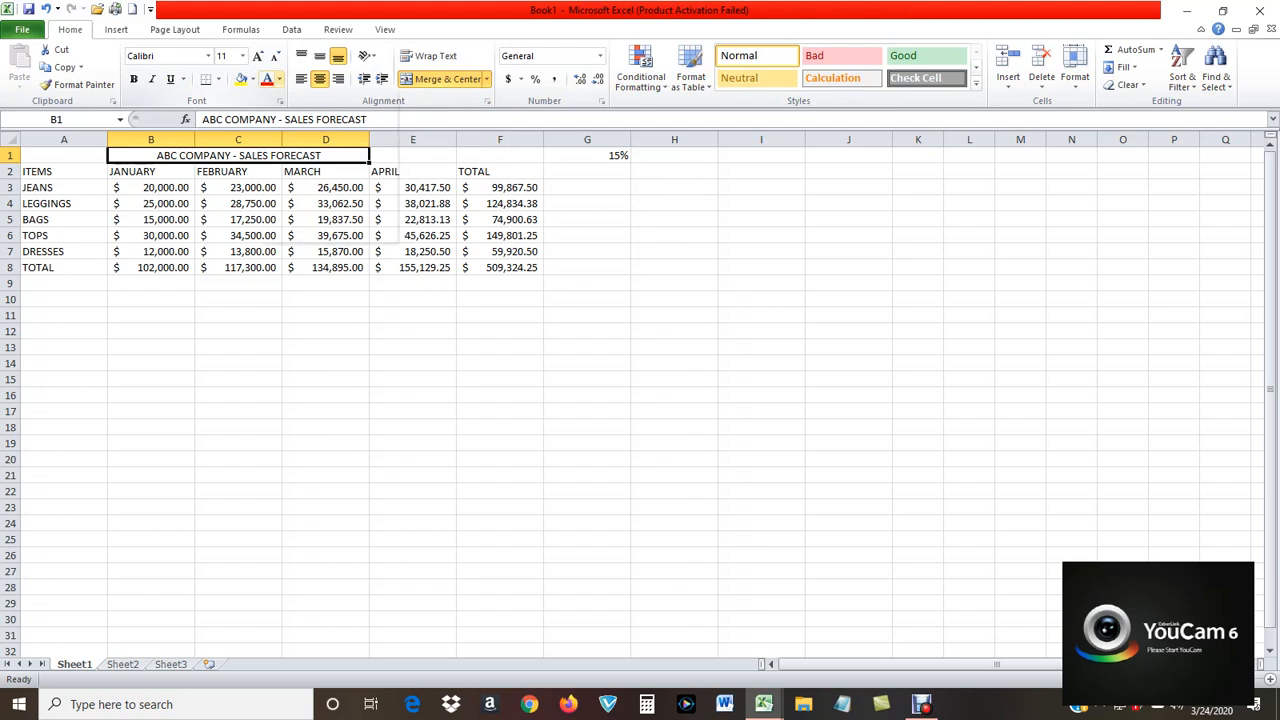
Format the worksheet title with a dark red font, yellow fill, bold and font size 14.
click(279, 79)
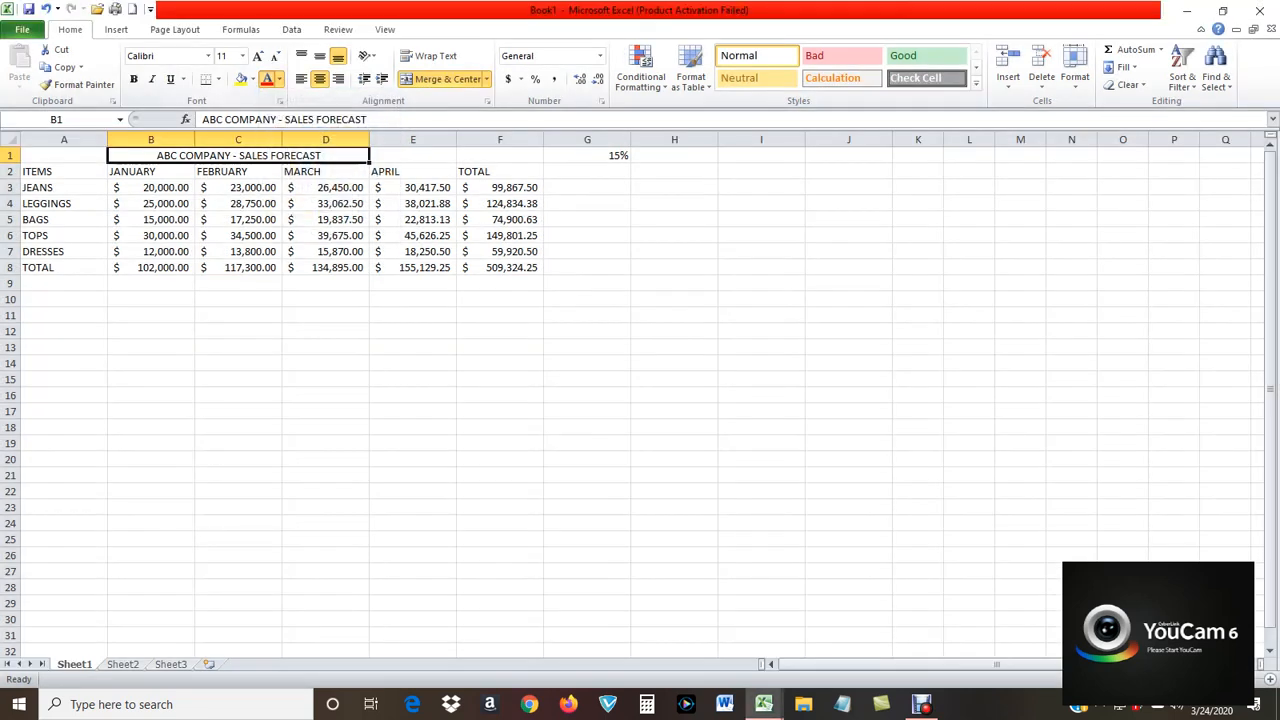
click(413, 395)
click(192, 155)
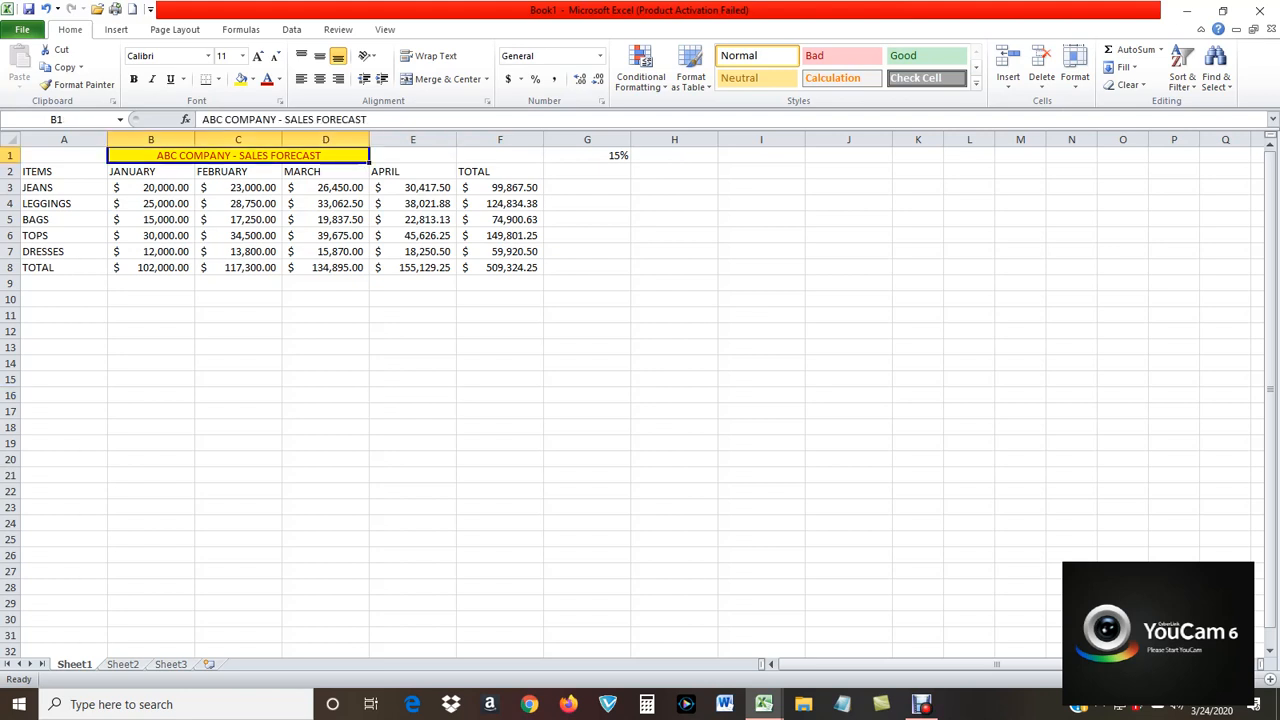
click(134, 79)
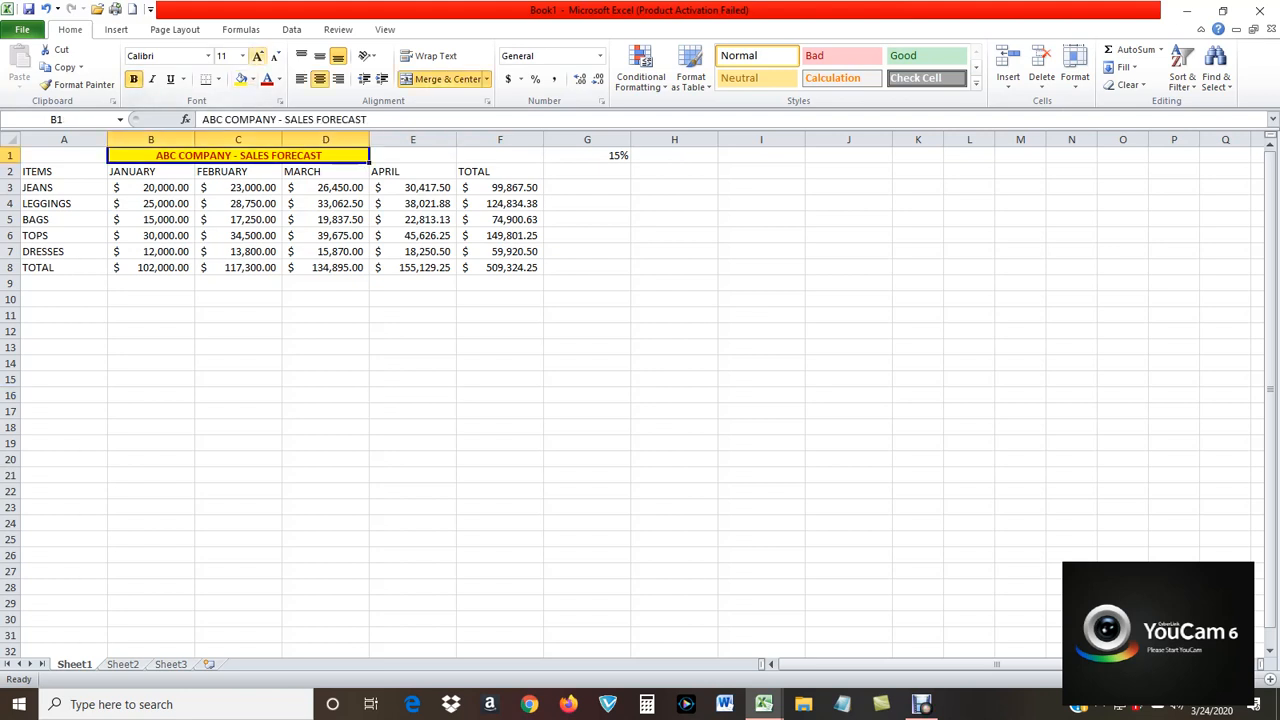
click(242, 56)
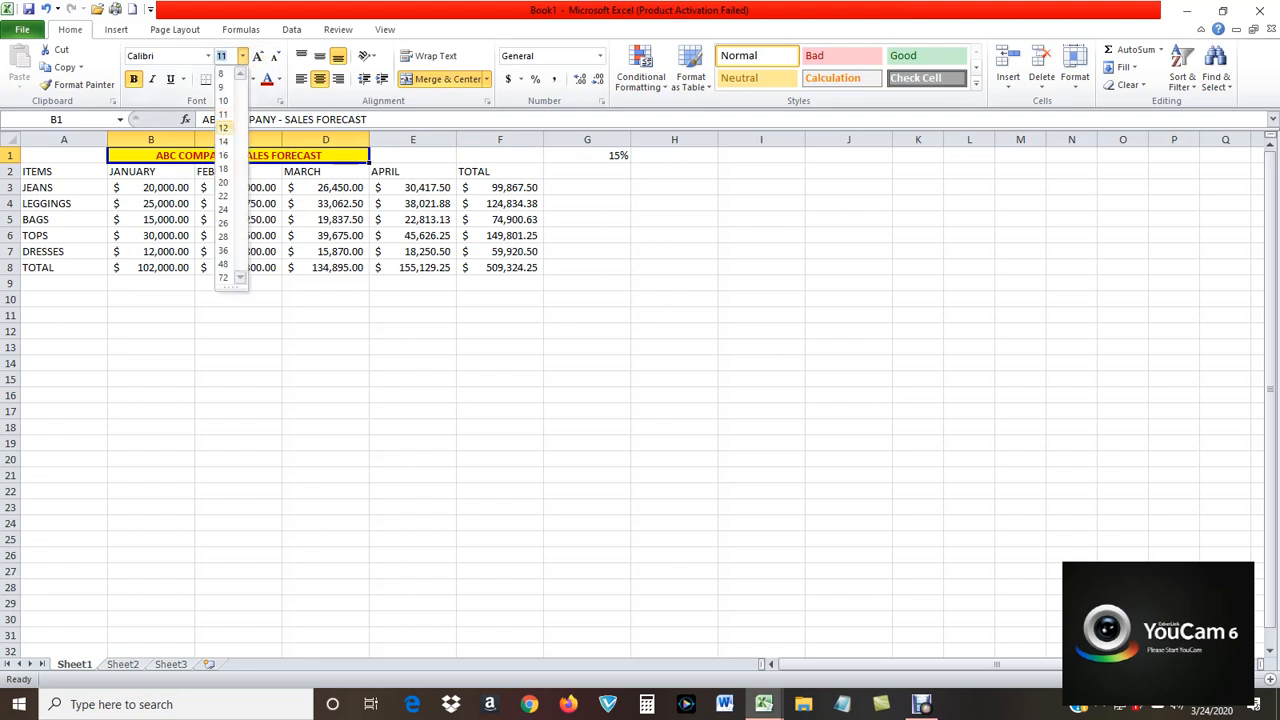
click(223, 142)
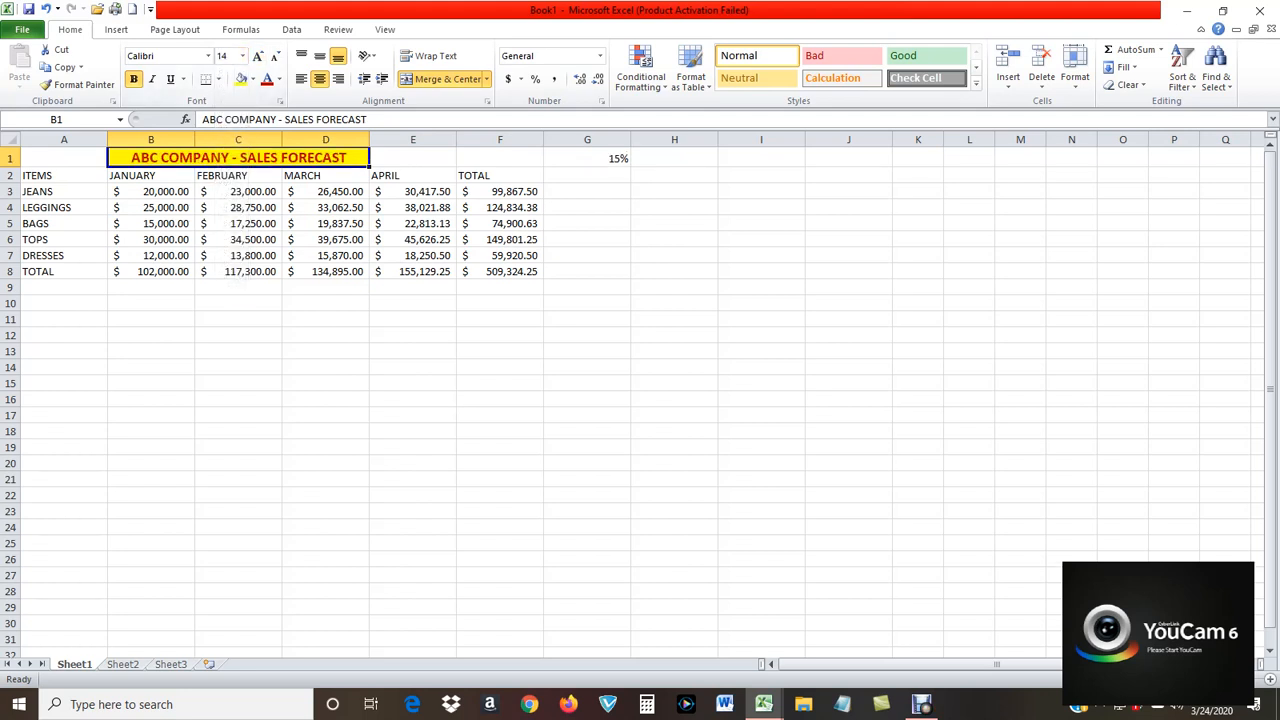
Center the column headings from ITEMS through TOTAL in cells A2 to F2.
click(64, 175)
drag(64, 175, 500, 176)
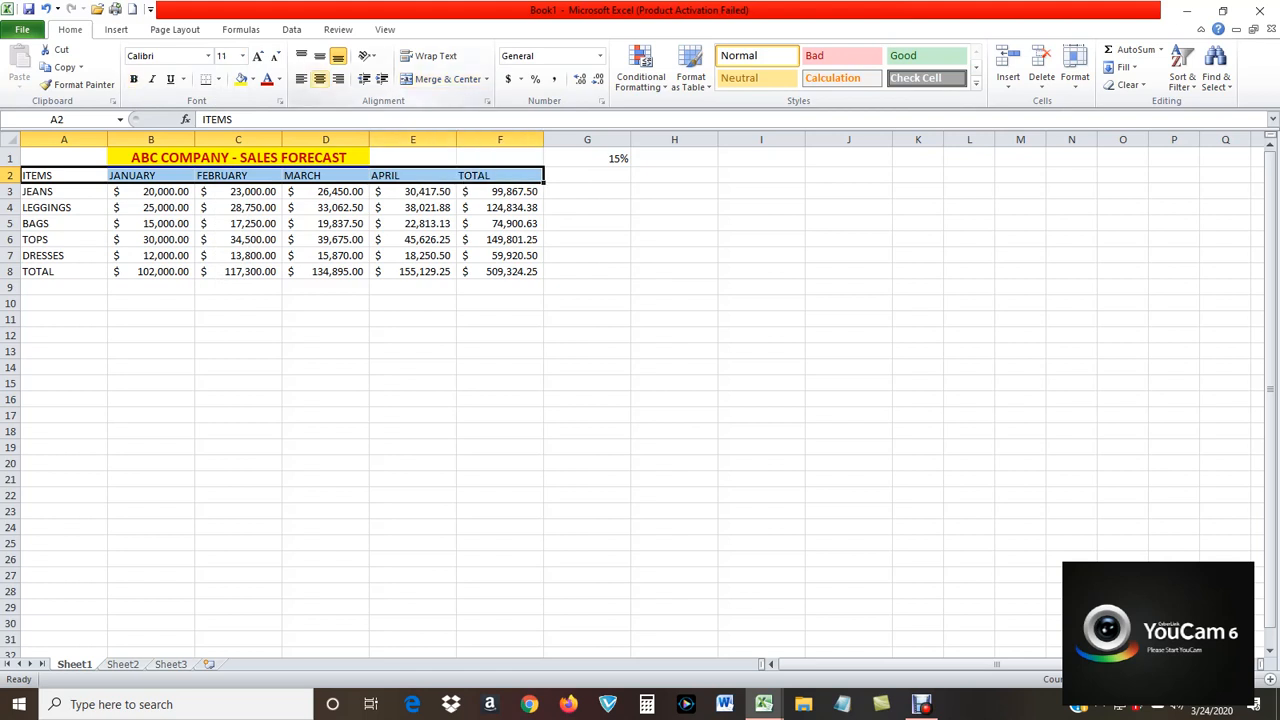
click(319, 79)
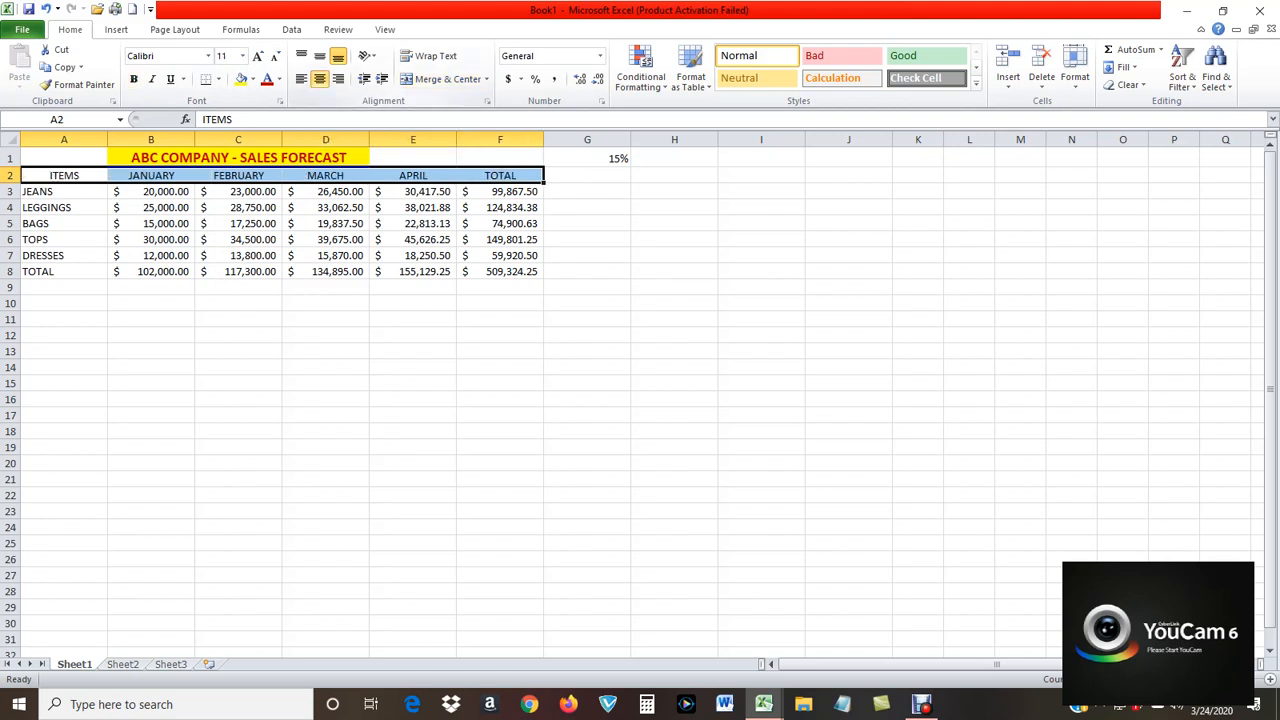
Try dark red and dark blue font colors on the column headings in A2:F2.
click(266, 79)
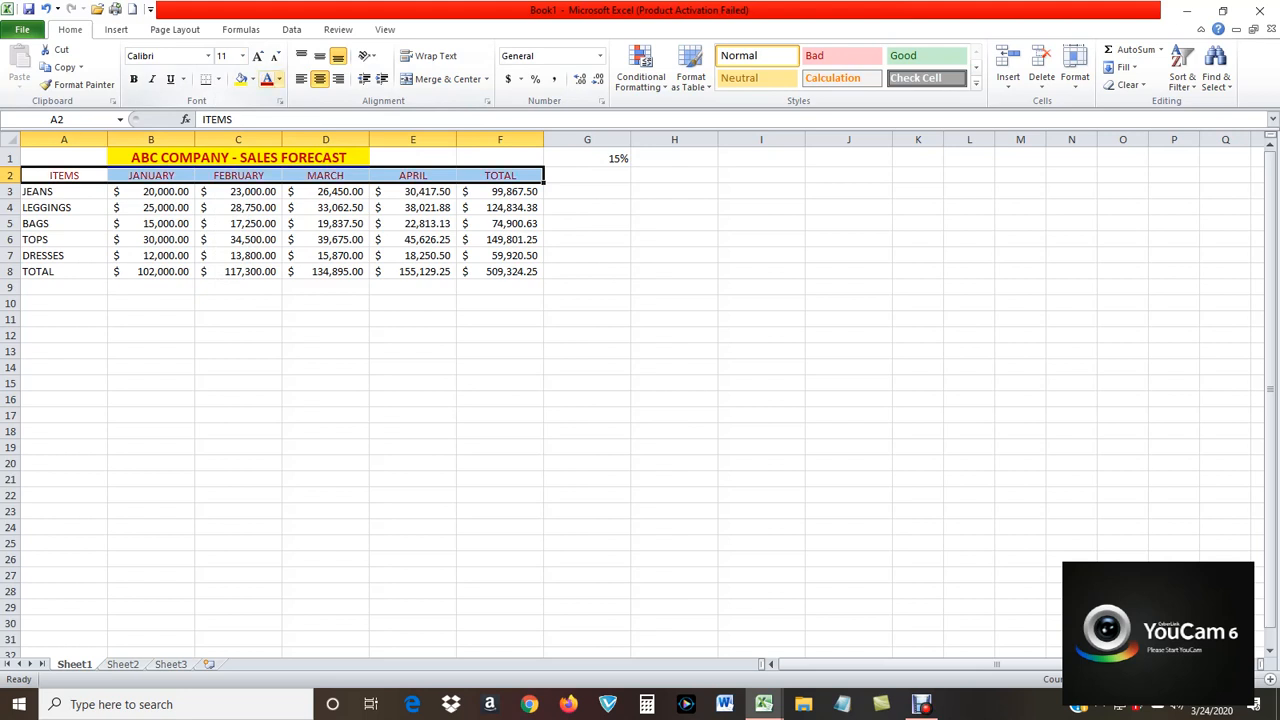
click(279, 80)
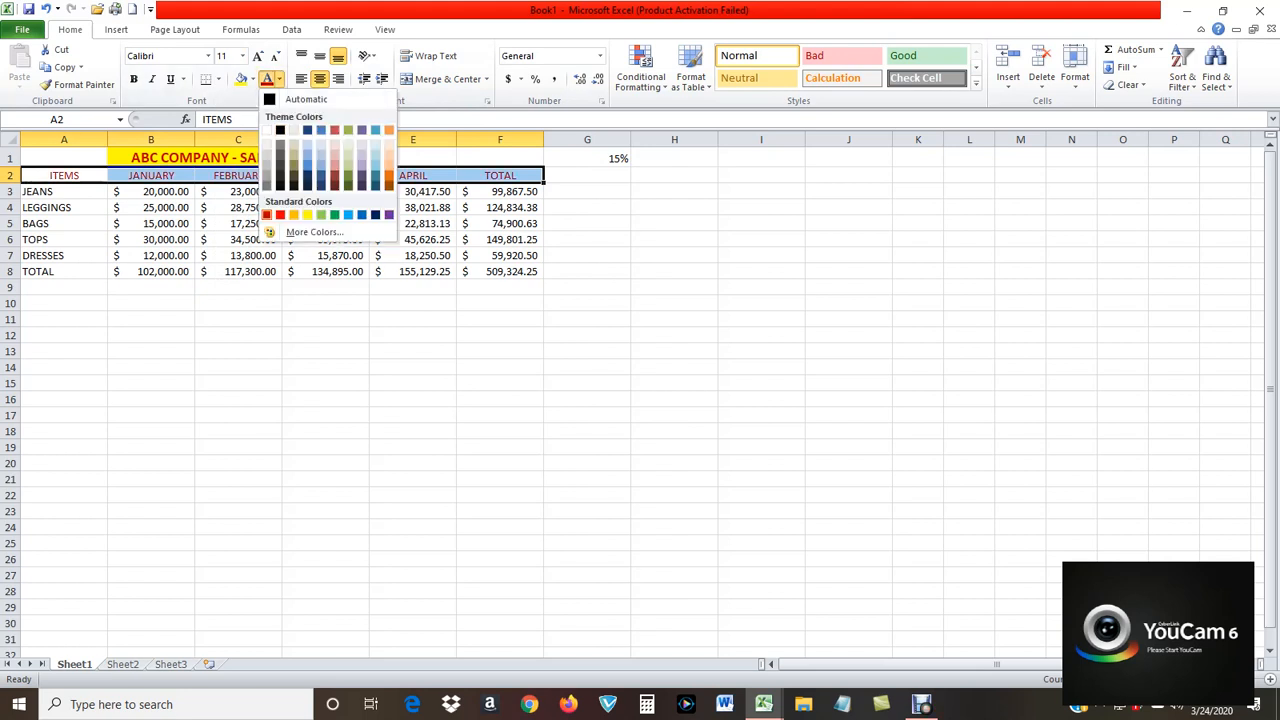
click(321, 186)
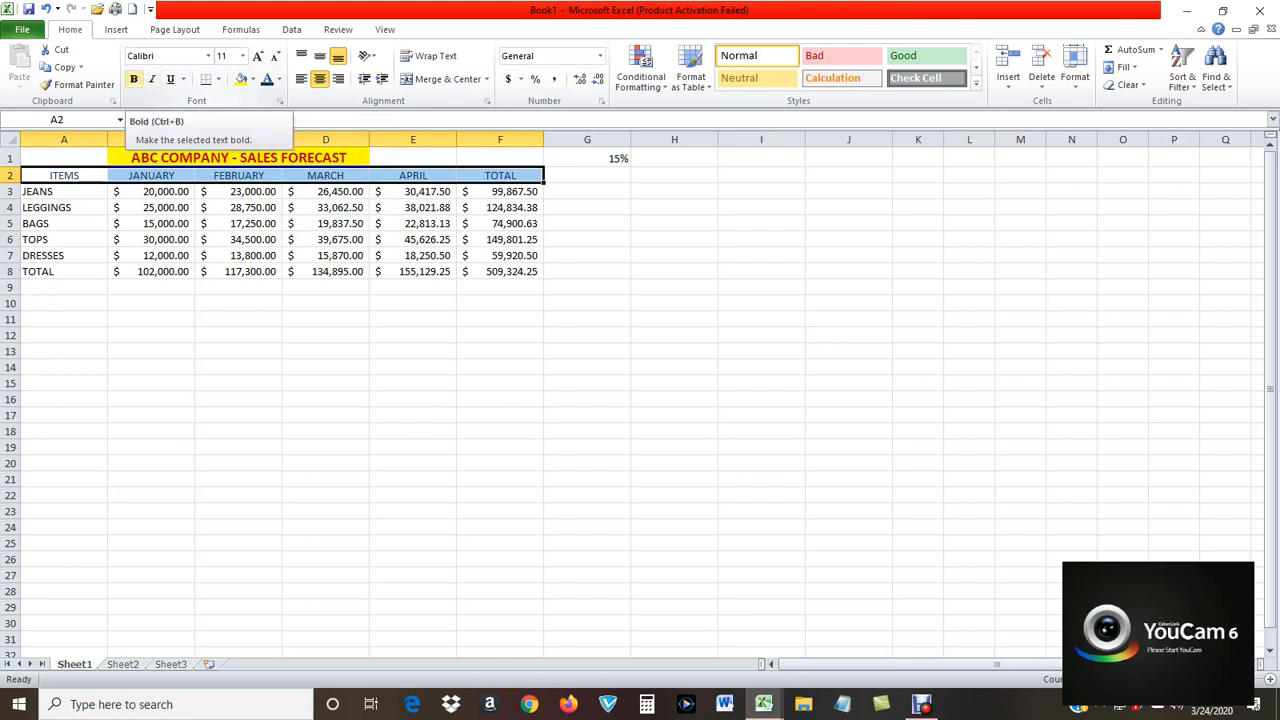
Make the column headings in A2:F2 bold with the standard purple font color.
click(133, 79)
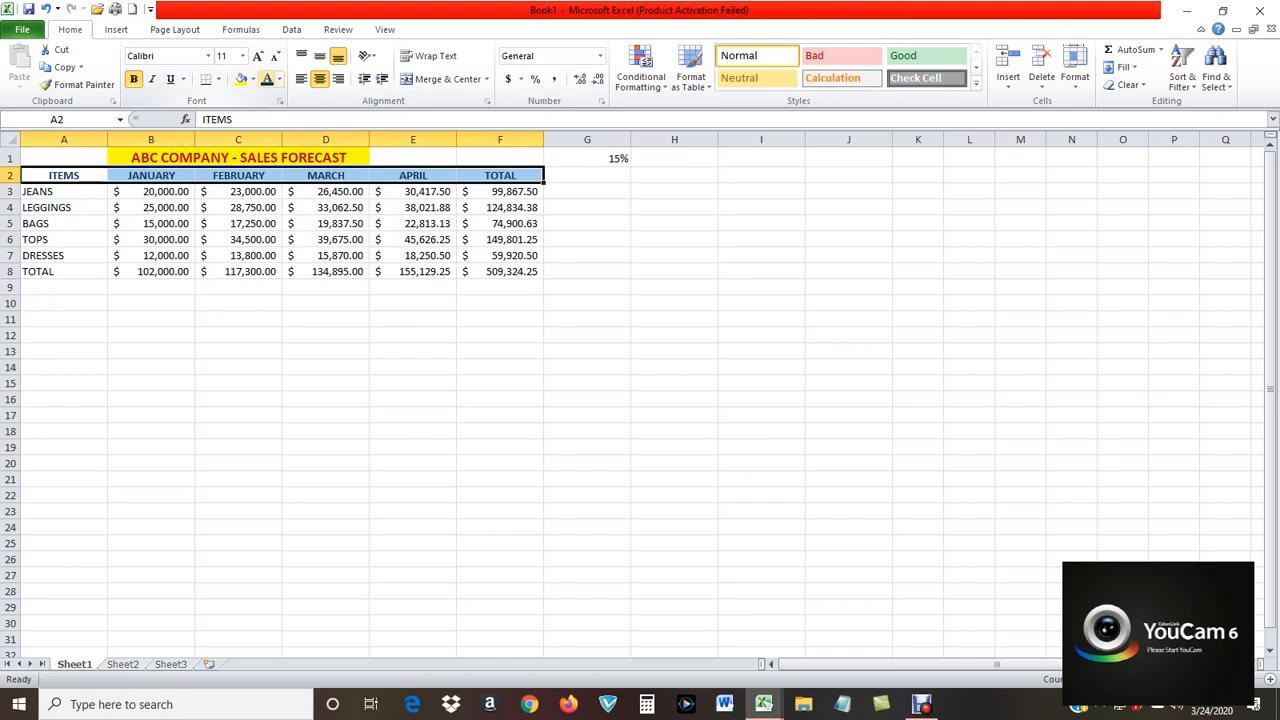
click(279, 79)
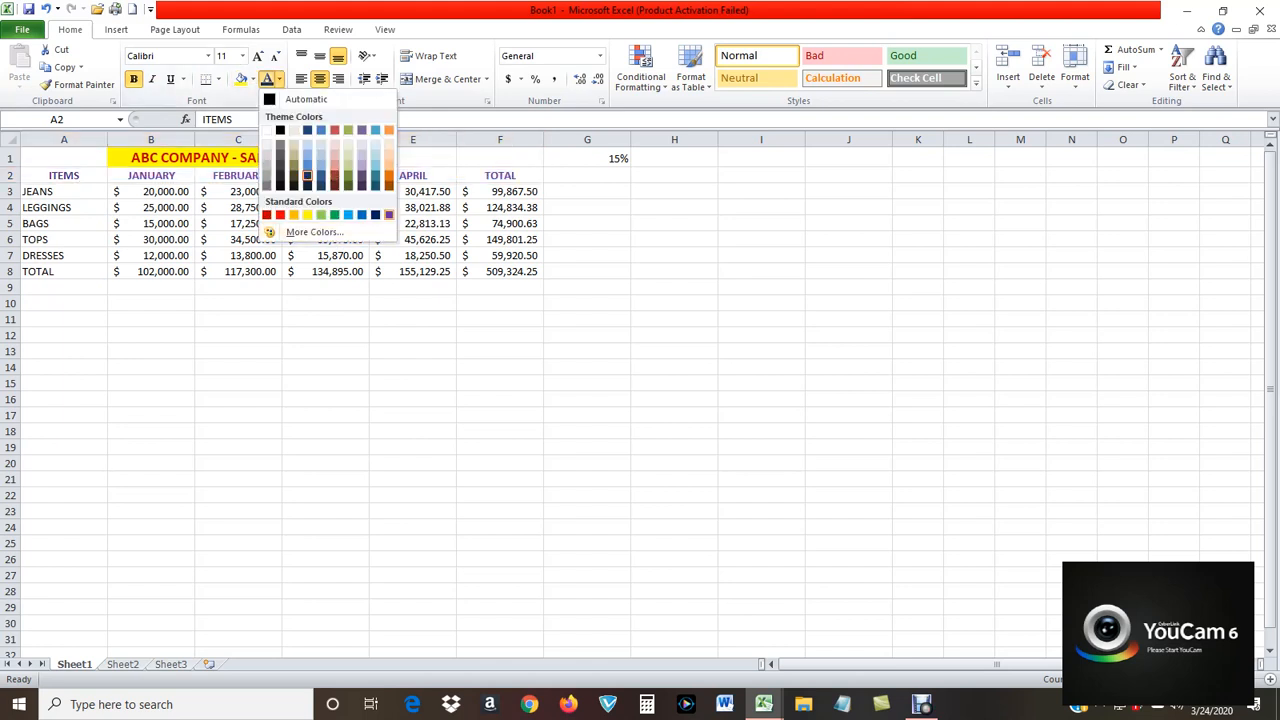
click(388, 214)
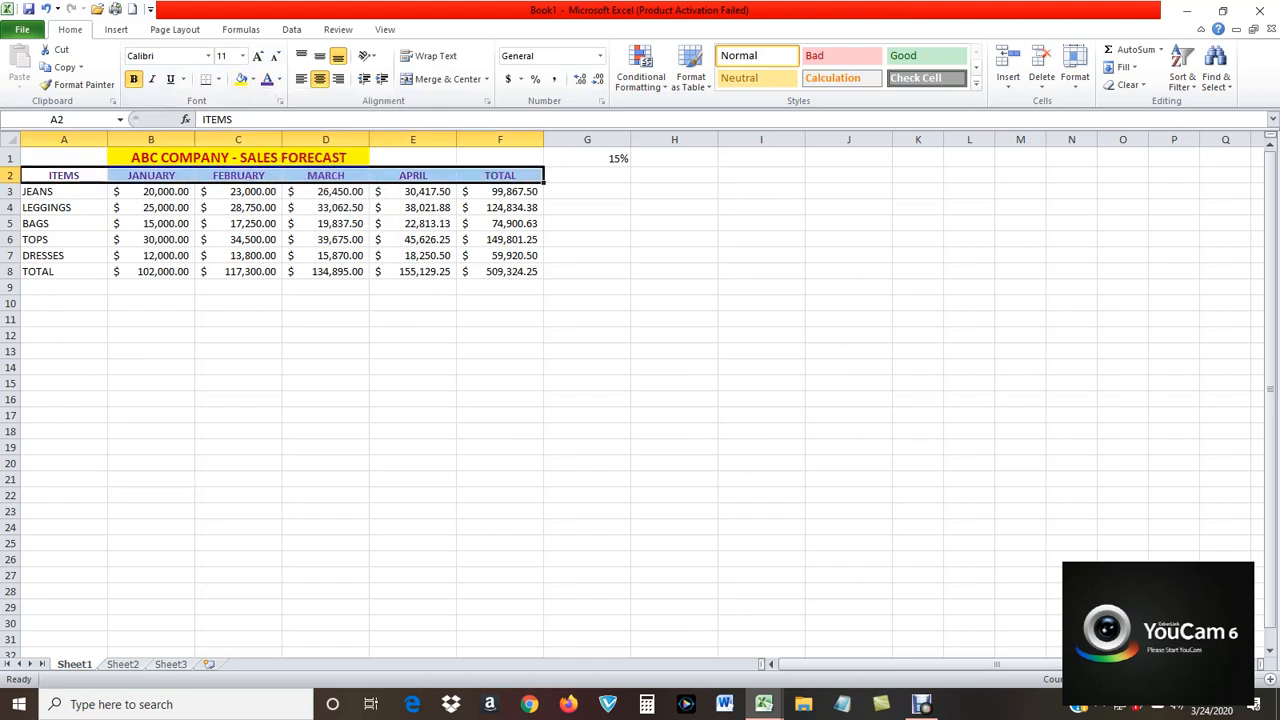
Apply All Borders to the item and total rows in cells A3 to F8.
drag(37, 191, 510, 271)
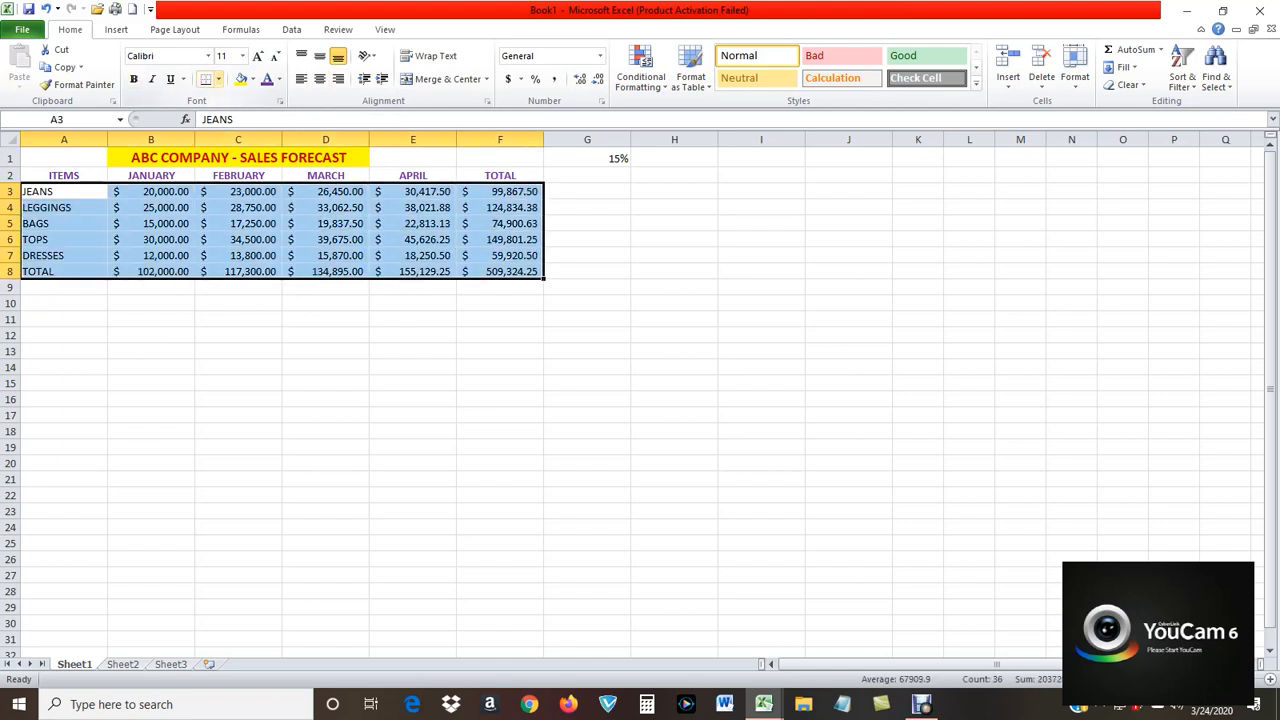
click(218, 79)
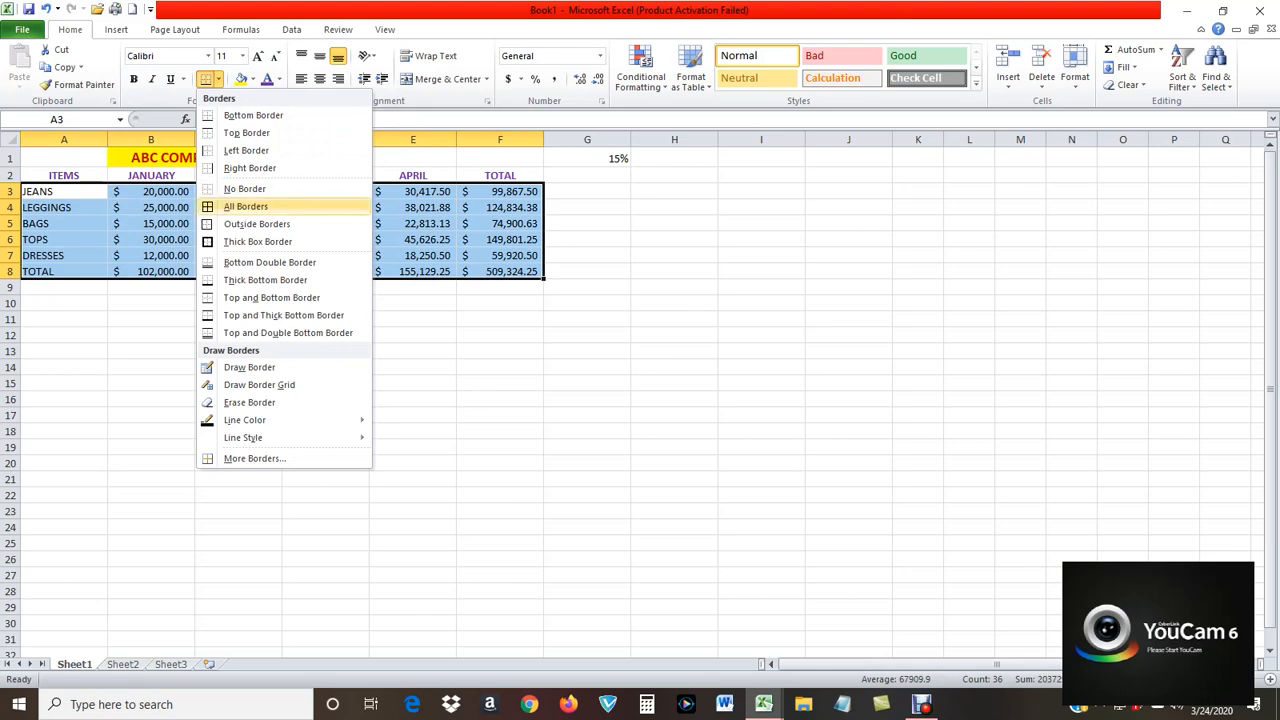
click(245, 206)
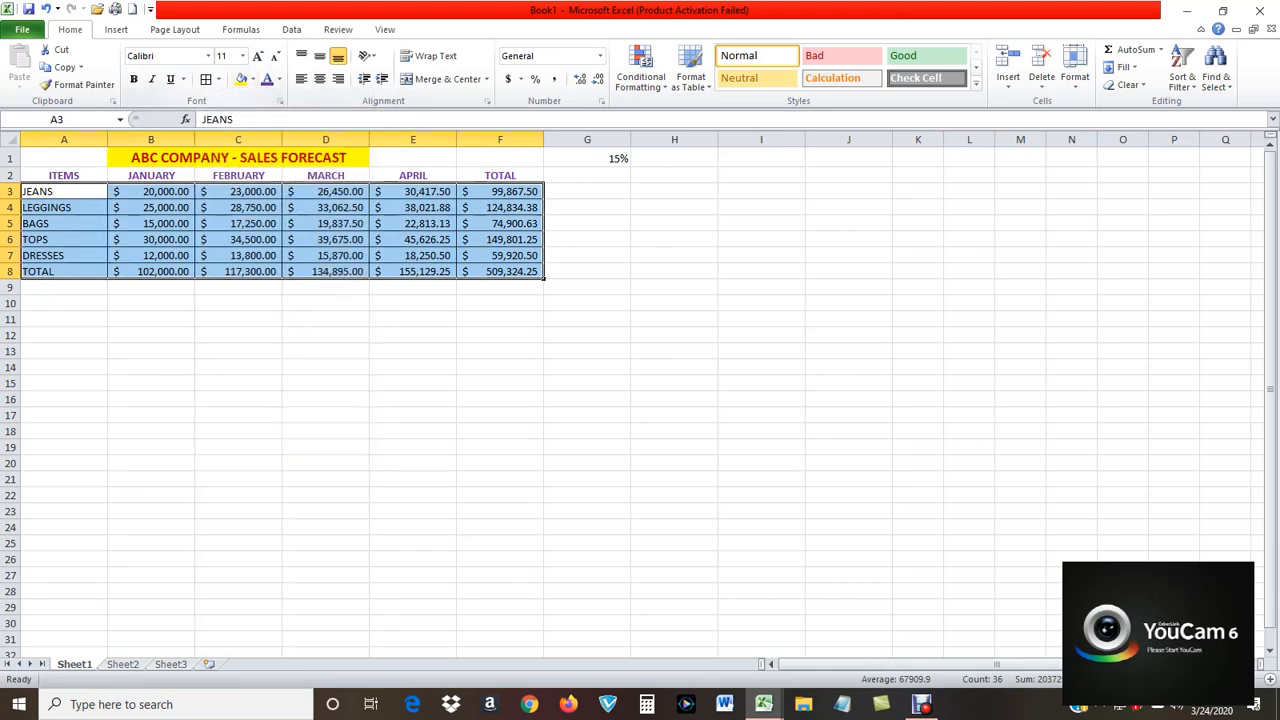
Give cells A3 to F8 an aqua fill and bold purple text.
click(253, 79)
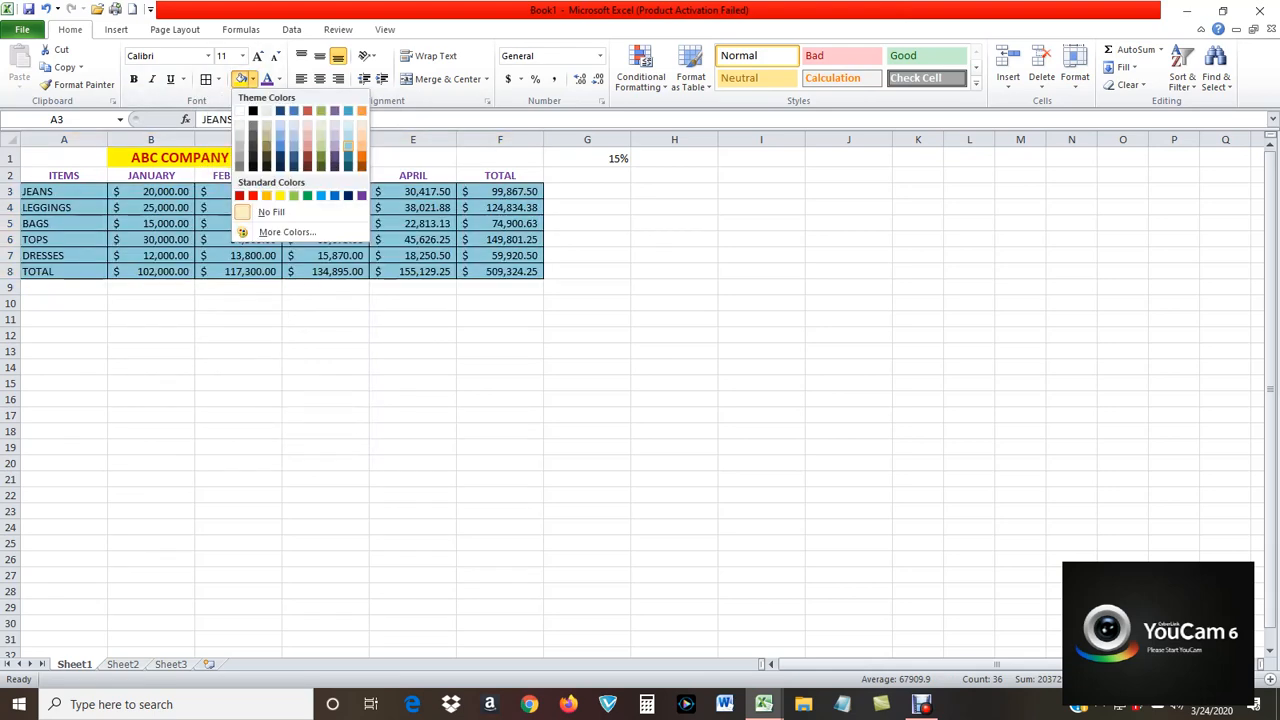
click(348, 145)
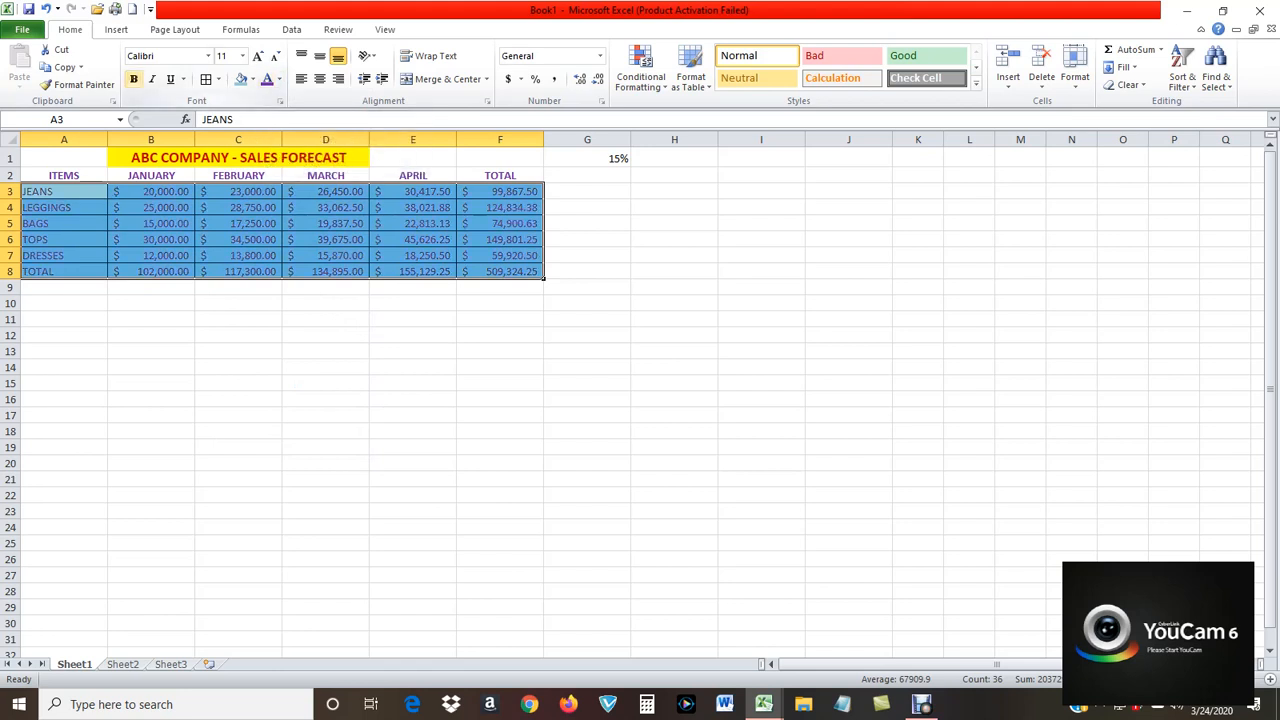
click(133, 79)
drag(674, 272, 674, 286)
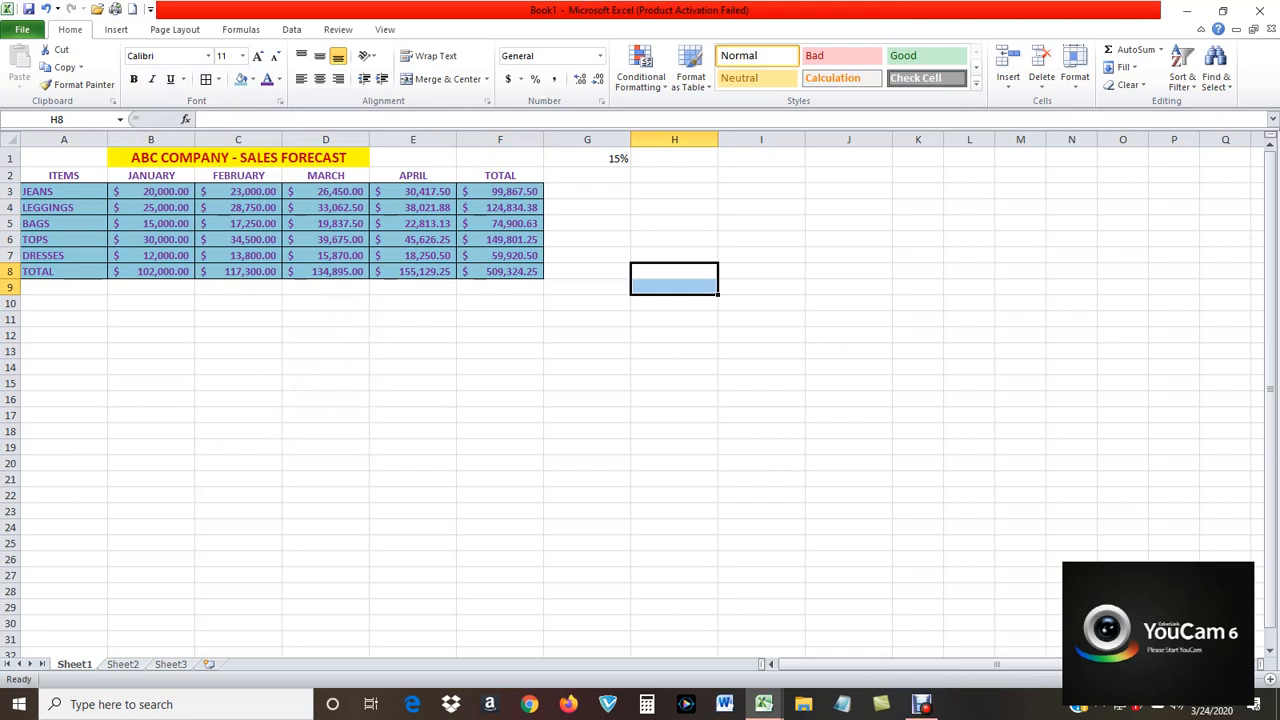
Enter the column heading IF in cell G2, beside the TOTAL heading.
click(587, 175)
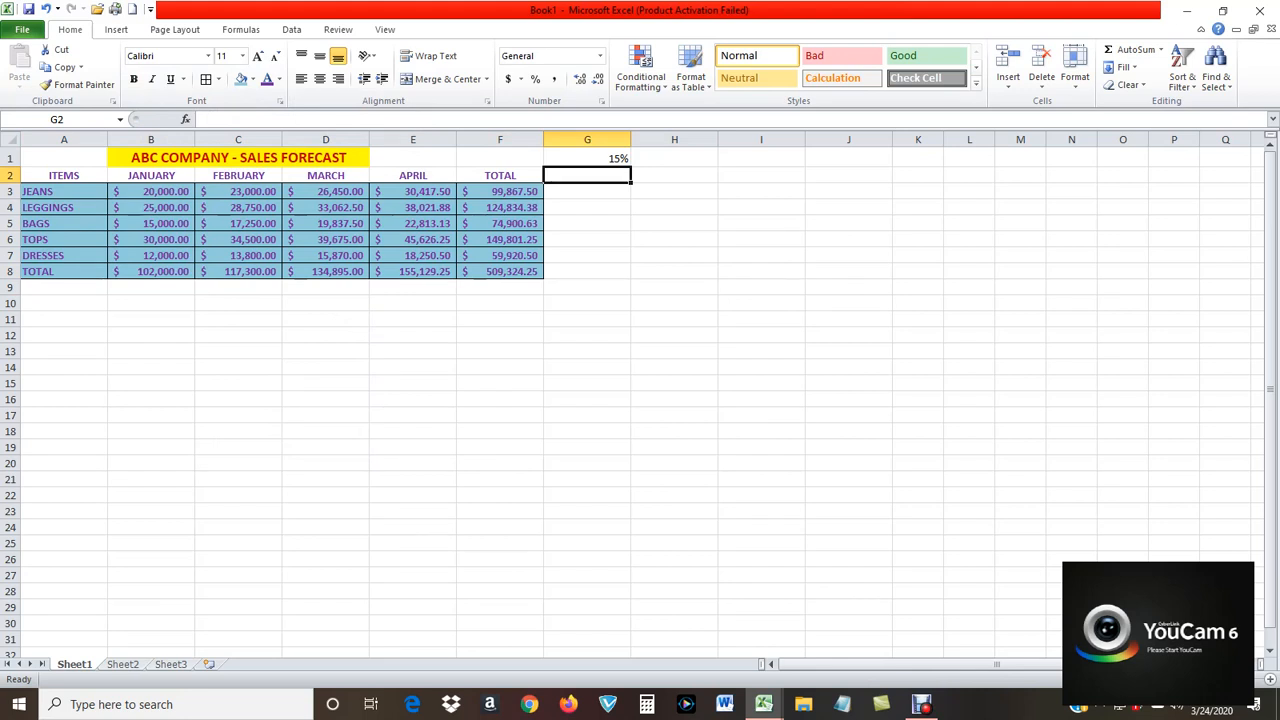
text(I)
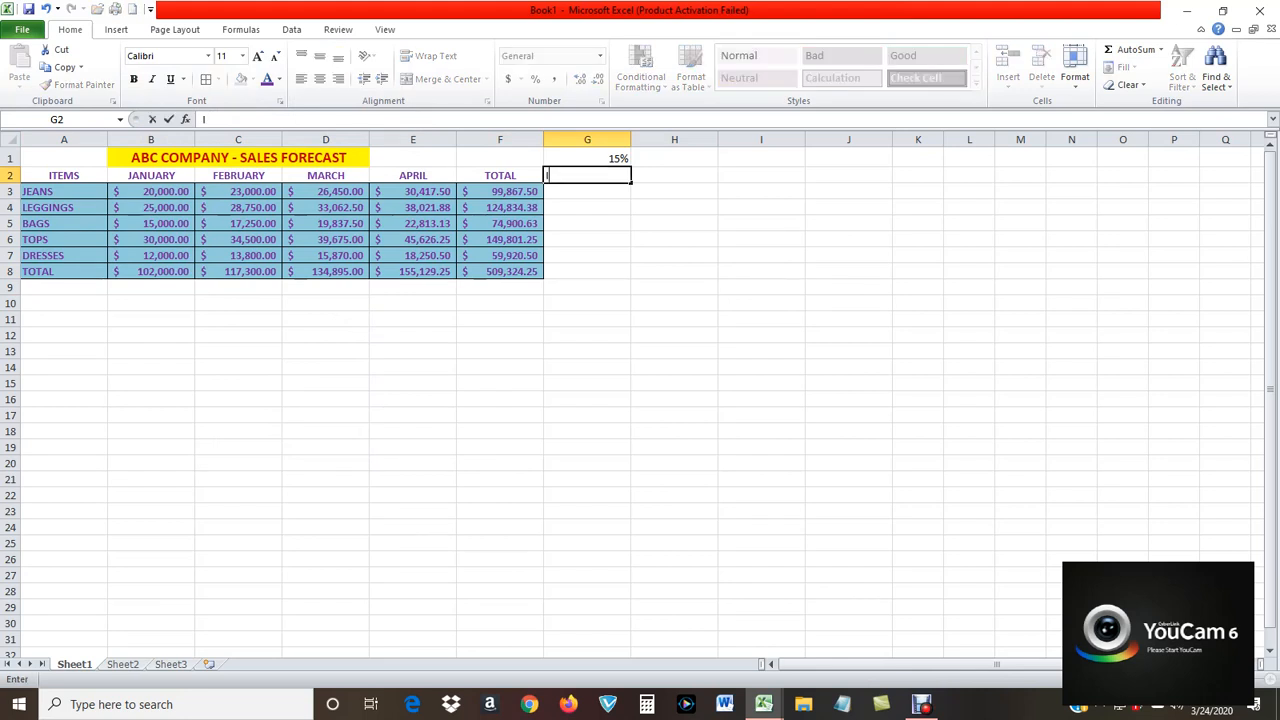
text(F)
key(Return)
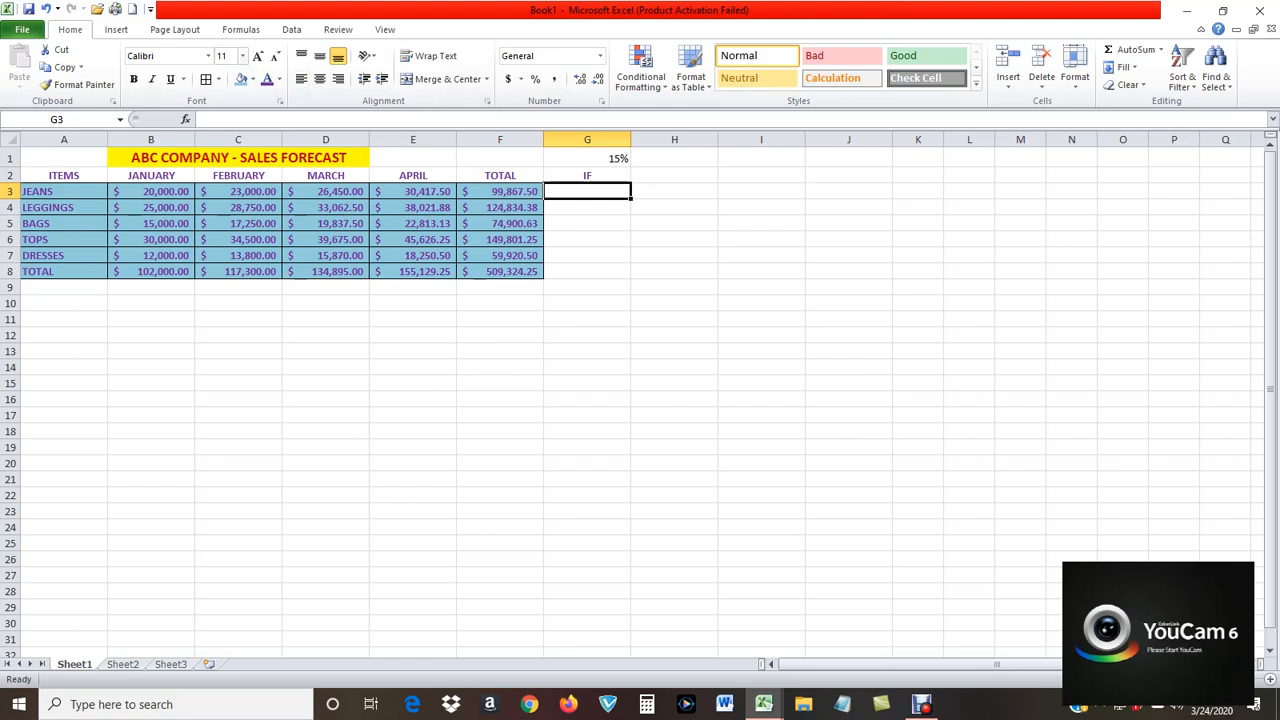
Start an IF function for JEANS in cell G3 with the logical test F3=80000.
click(240, 29)
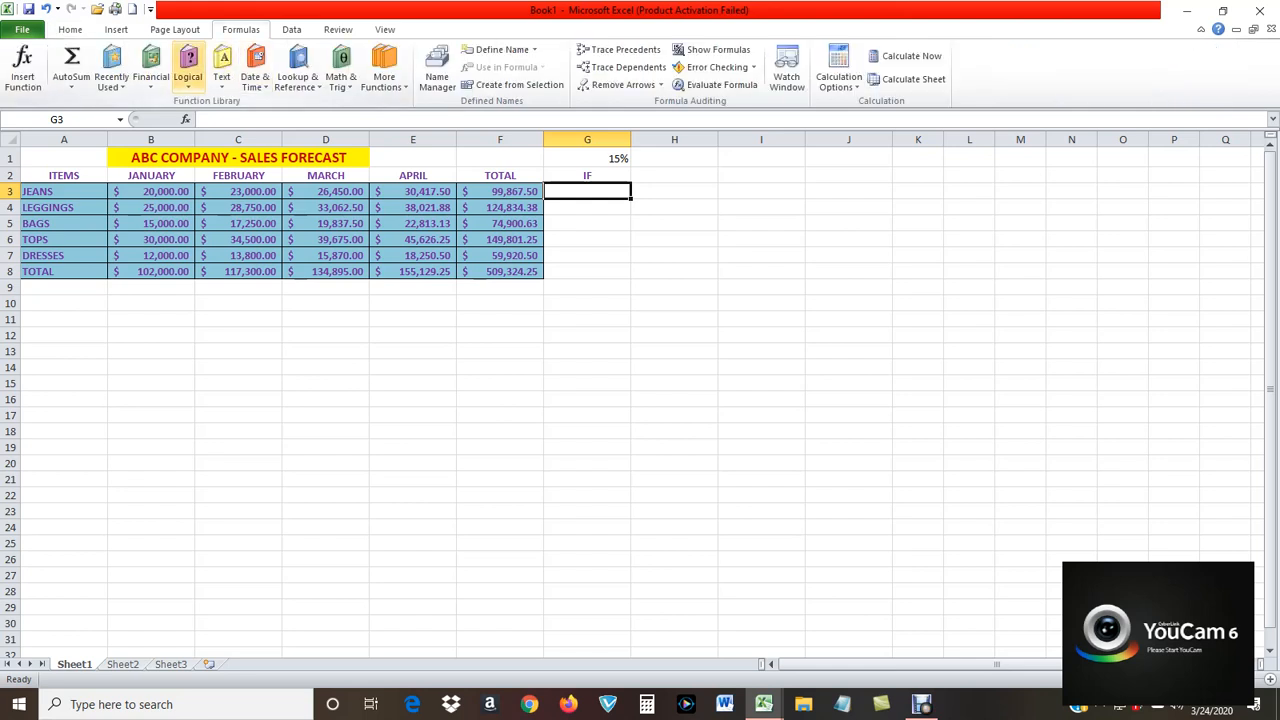
click(187, 70)
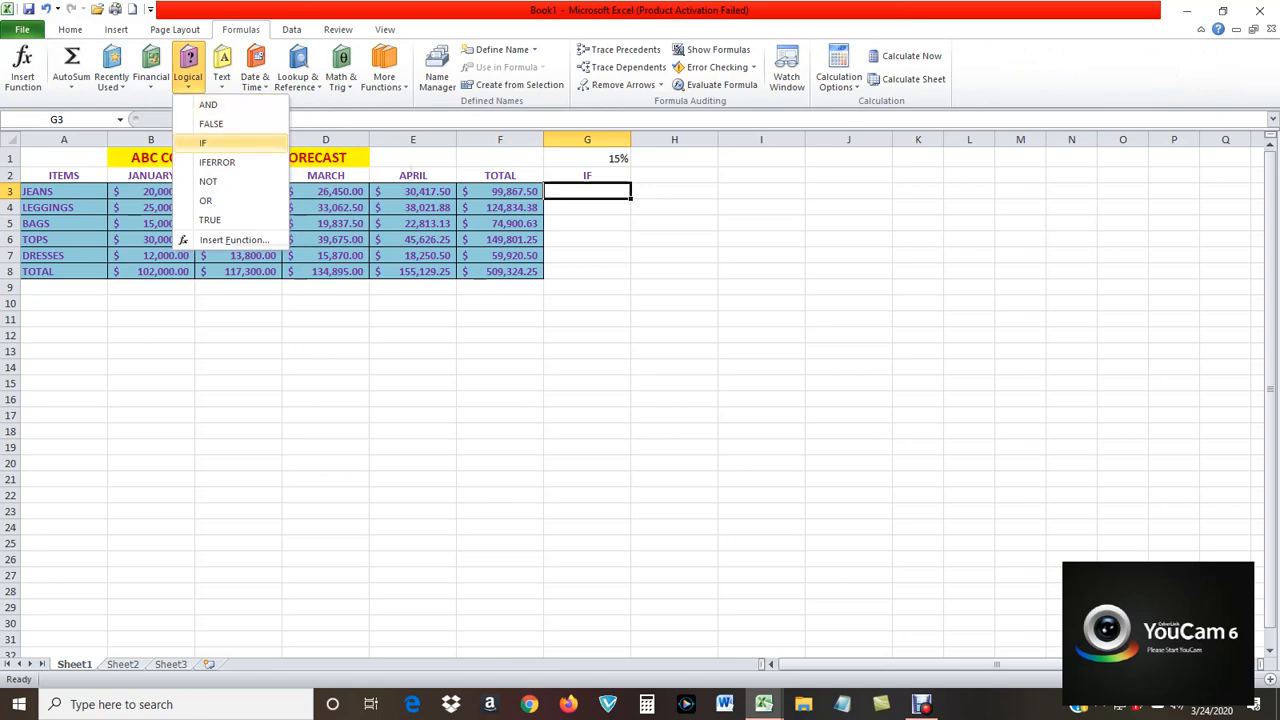
click(205, 143)
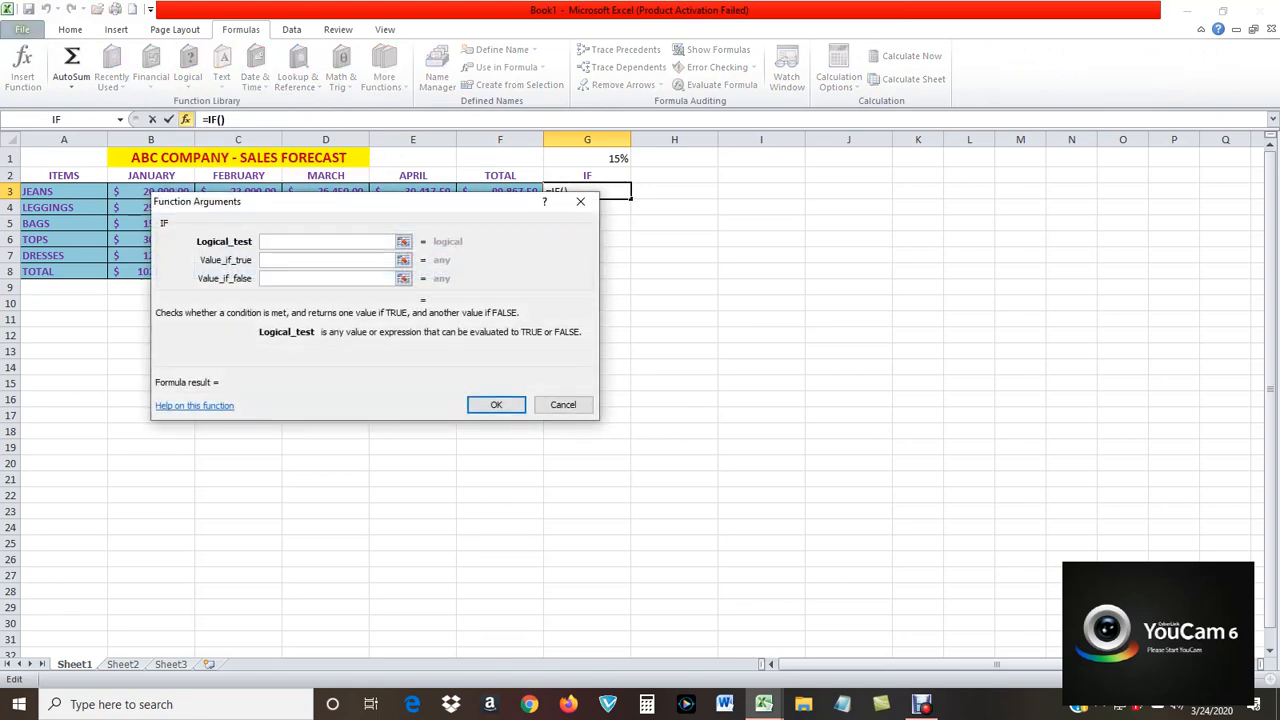
drag(488, 201, 1021, 183)
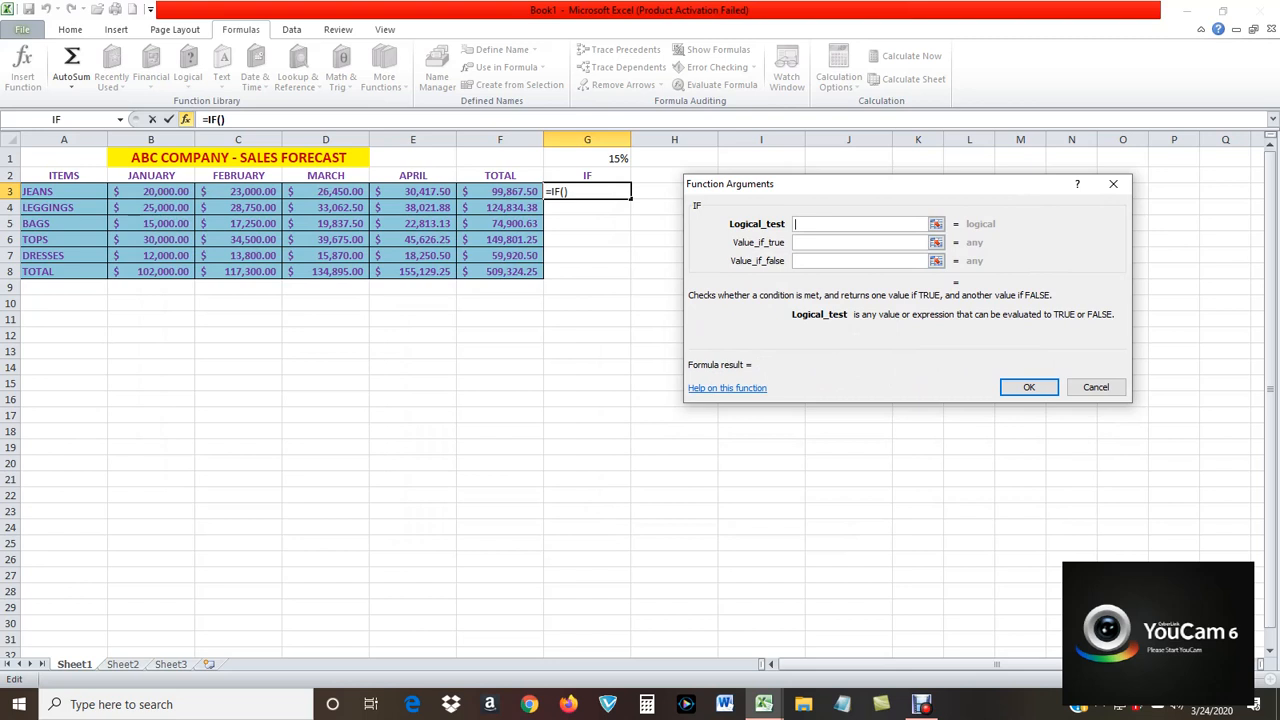
click(500, 191)
text(=)
text(8000)
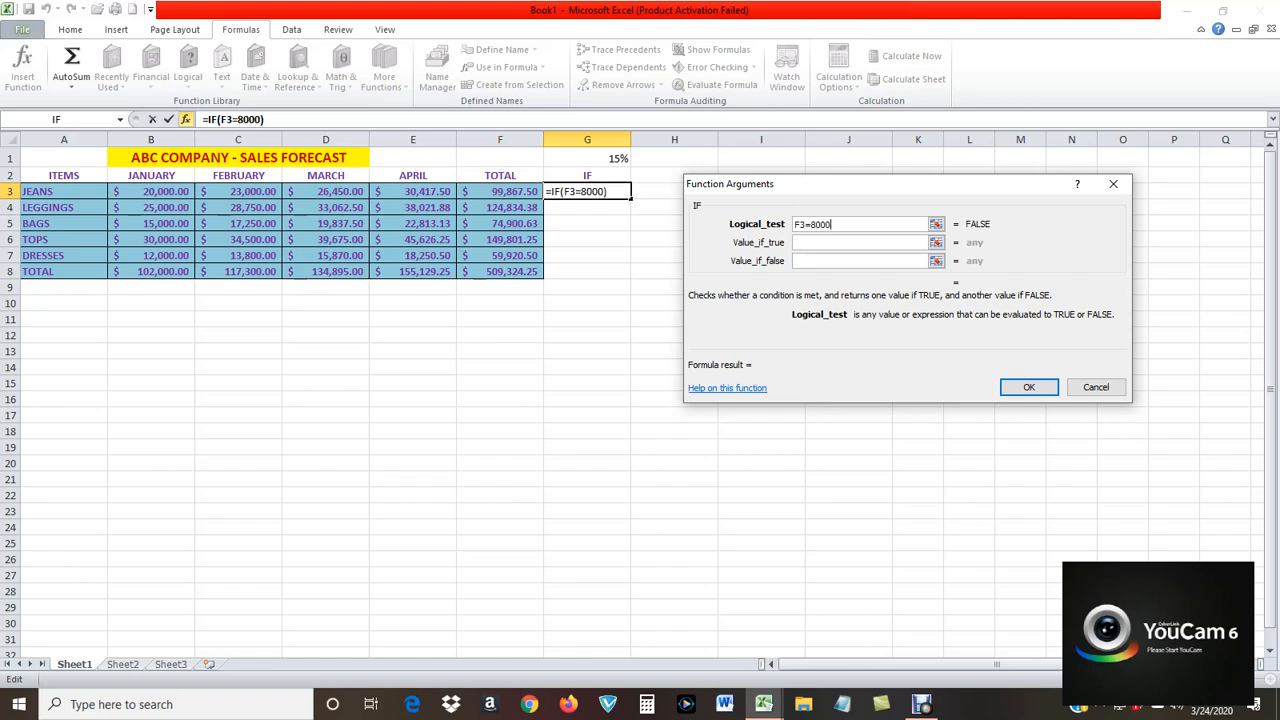
text(0)
key(Tab)
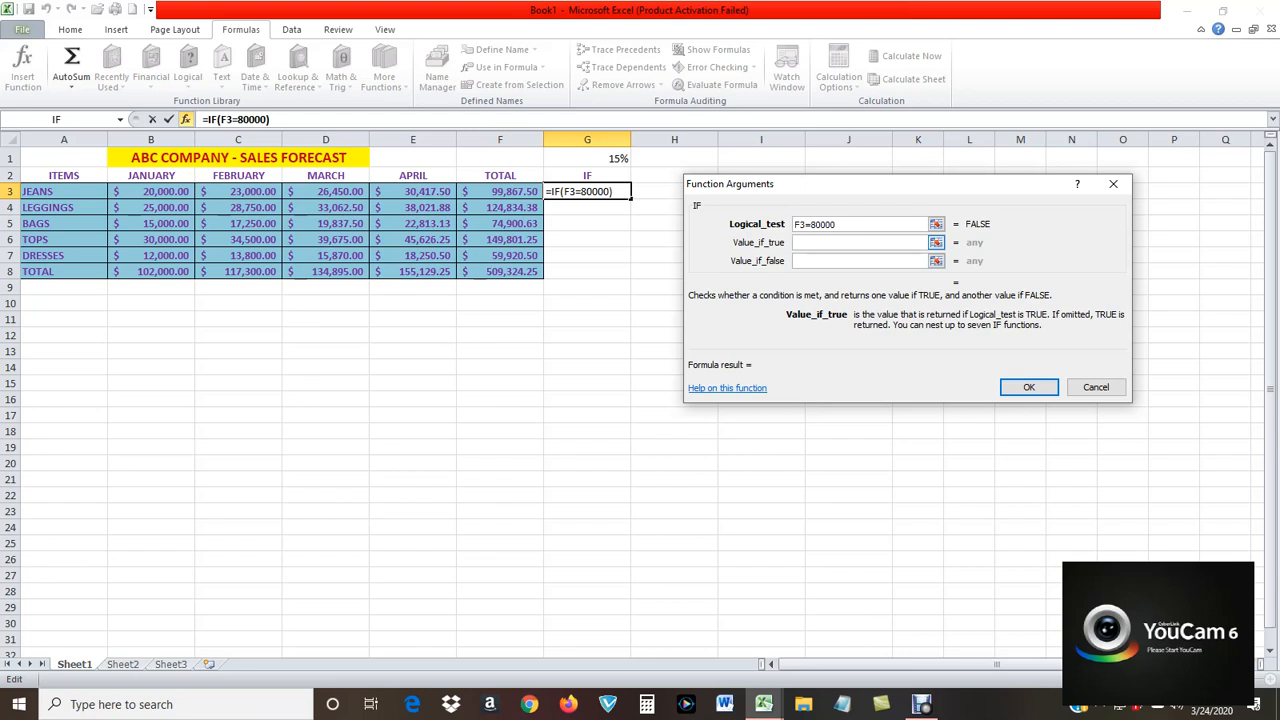
Complete the G3 IF function with "Good" if true and "NI" if false, and clear the formula from the cell.
text(gOO)
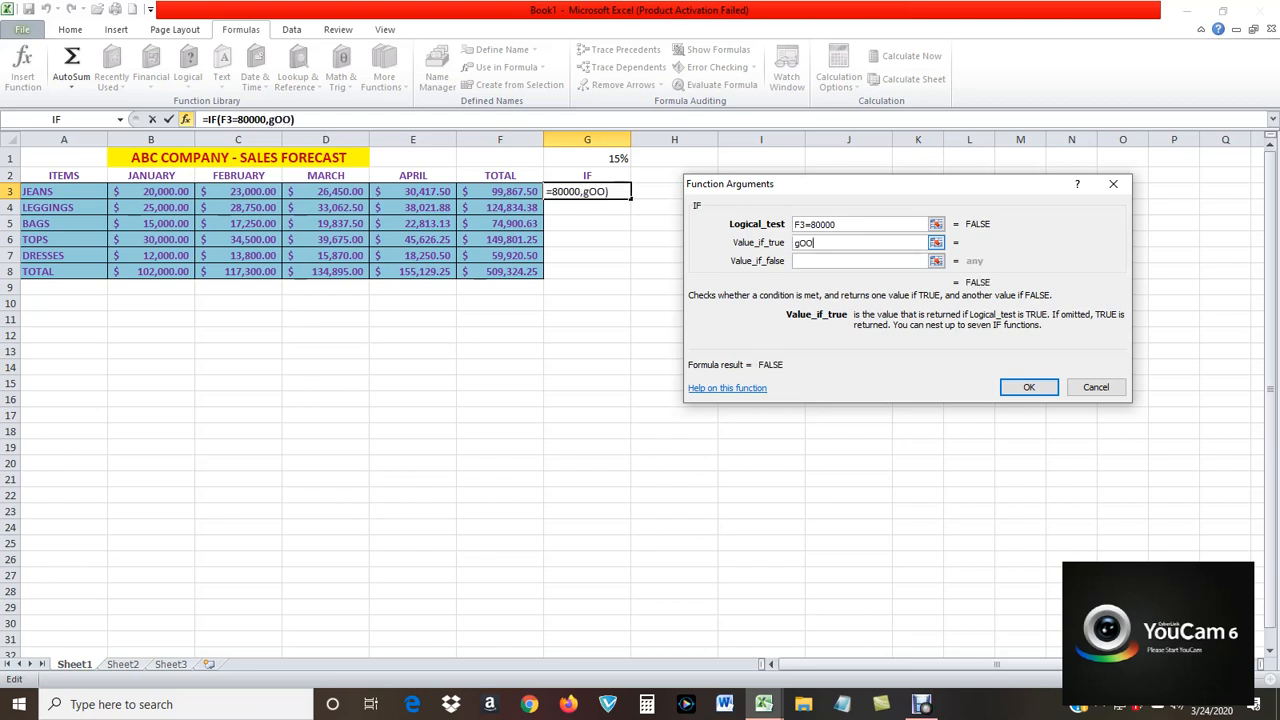
key(BackSpace)
key(BackSpace)
key(BackSpace)
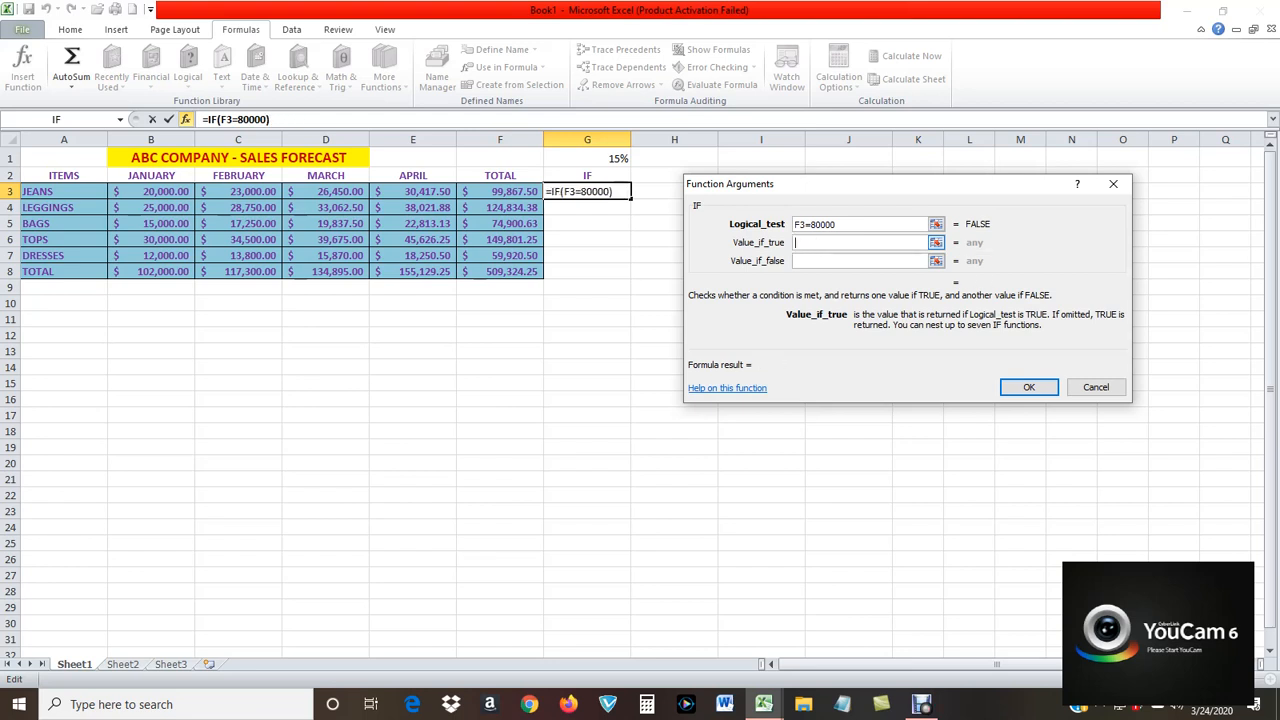
text(Good)
key(Tab)
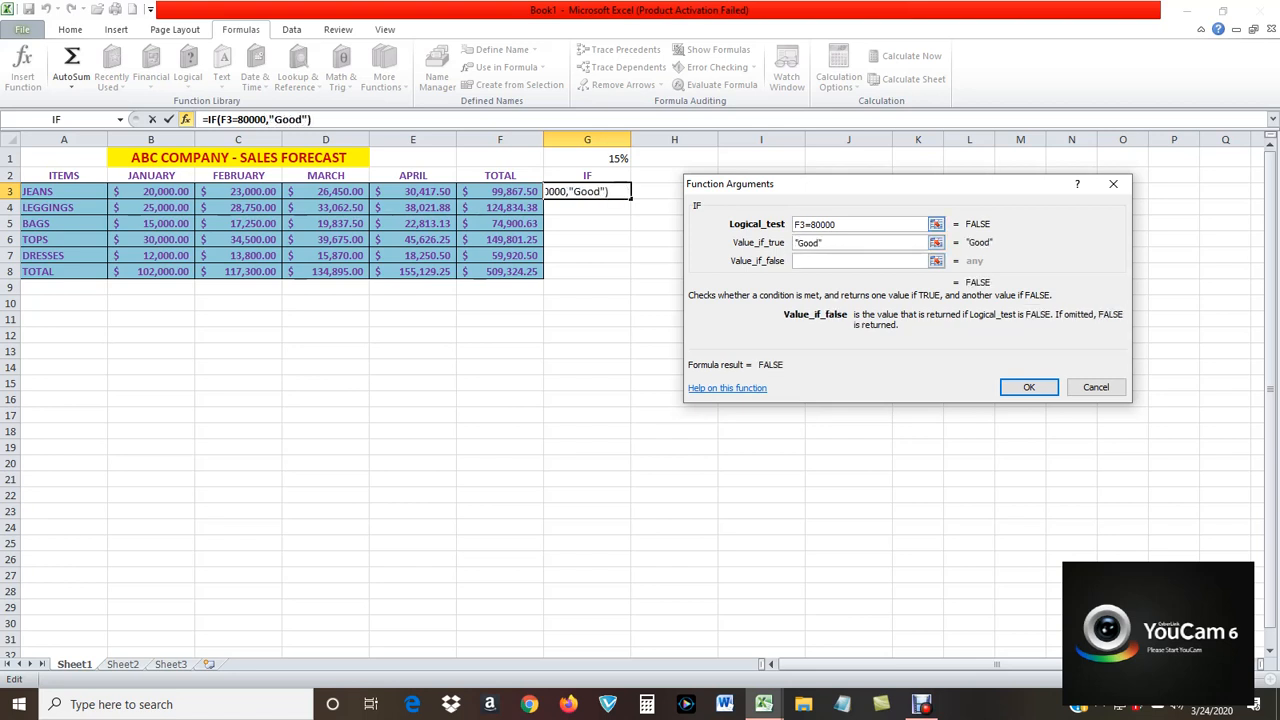
text(NI)
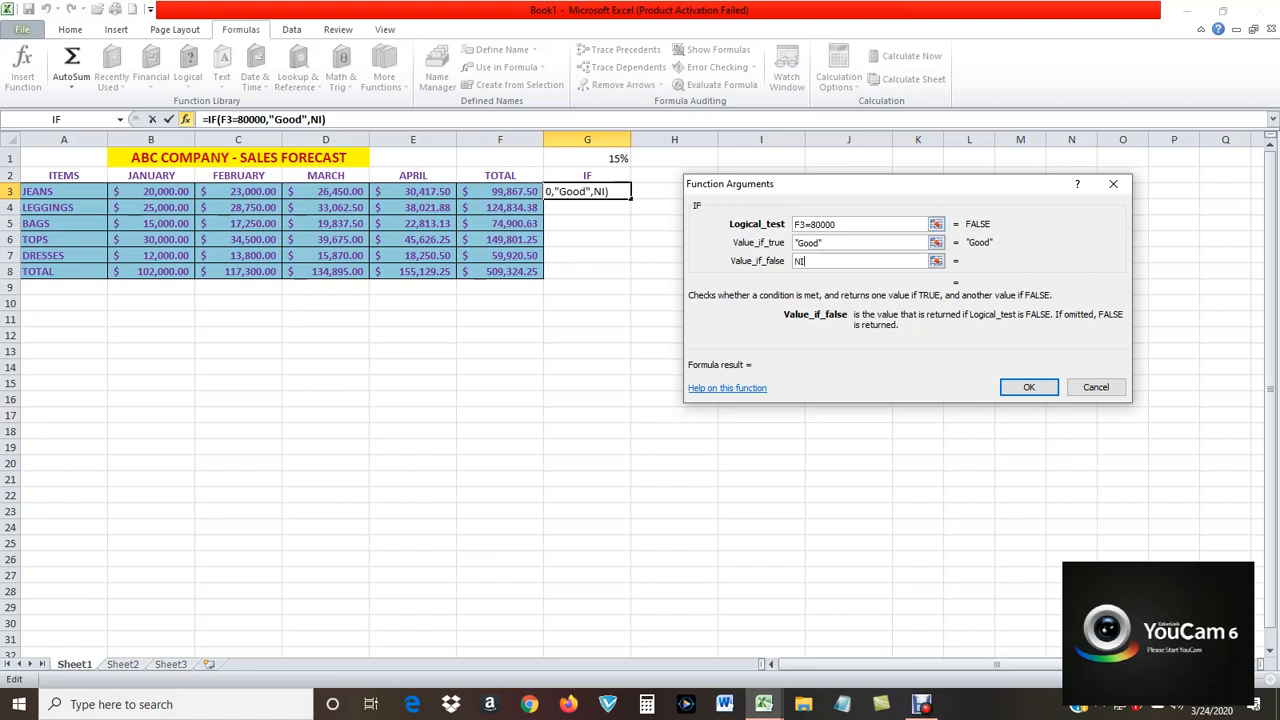
key(Return)
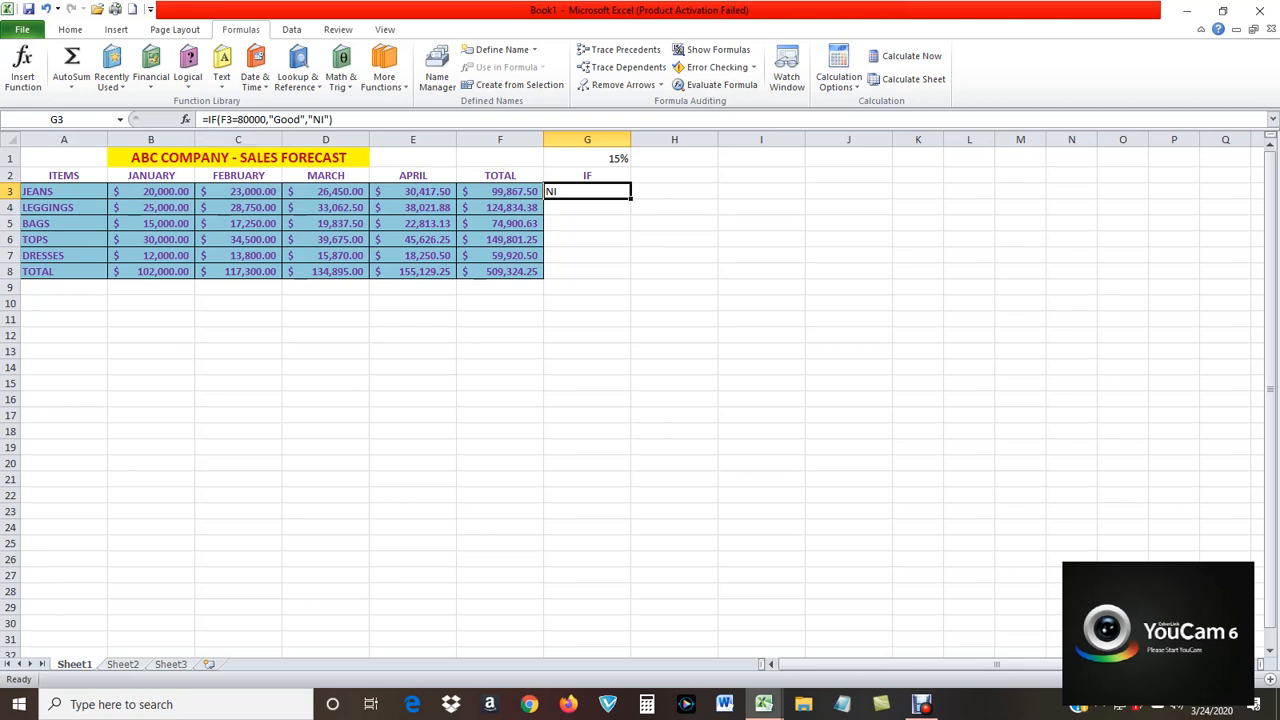
key(Delete)
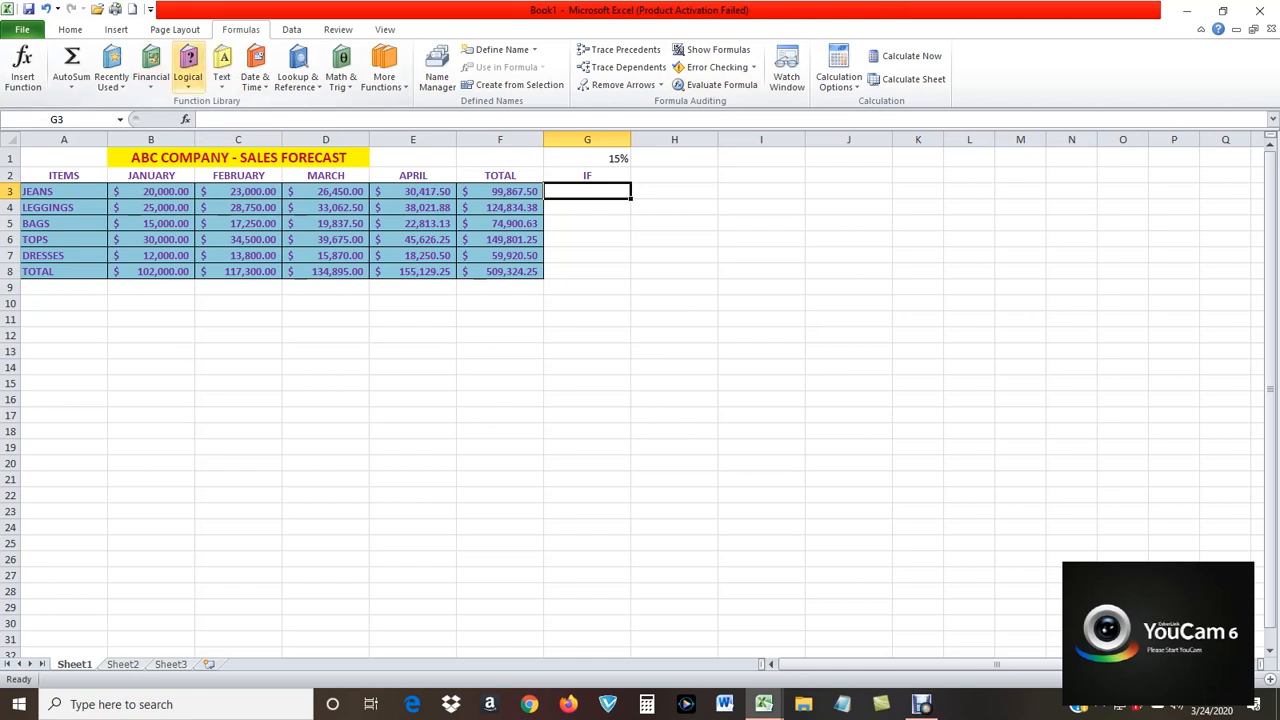
Insert an IF function in cell G3 with the logical test F3>=80000.
click(188, 72)
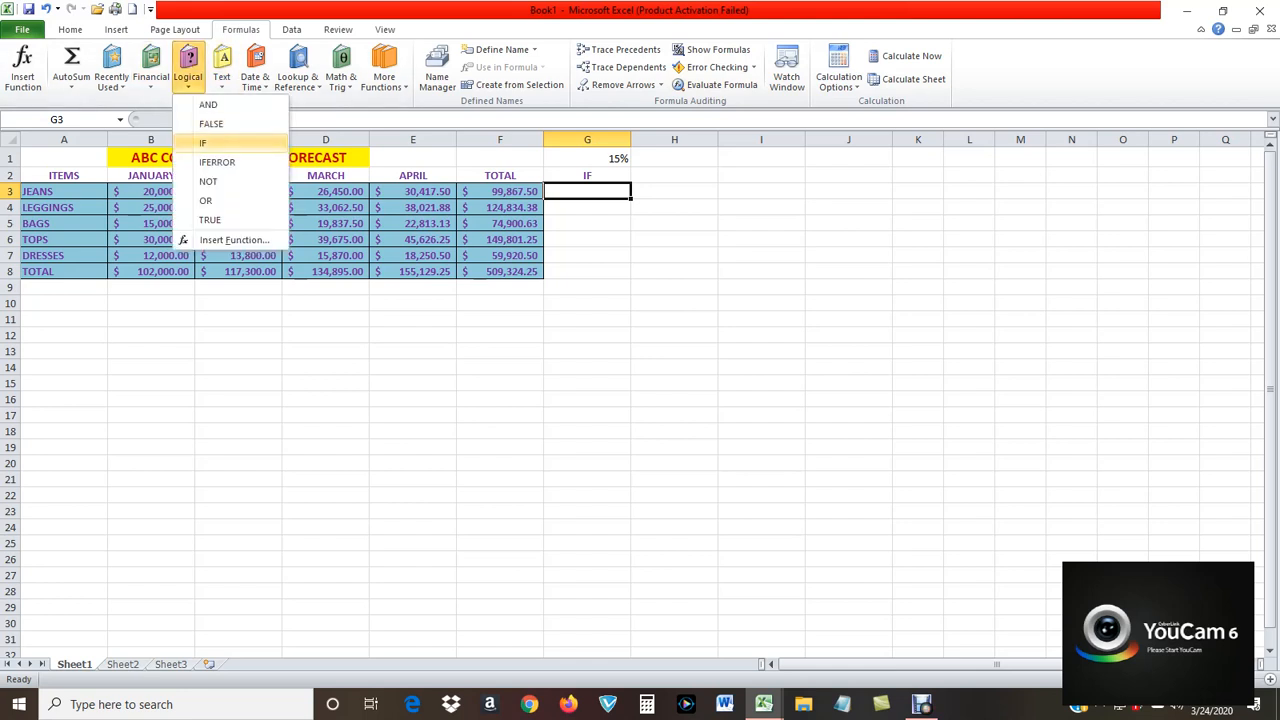
click(210, 142)
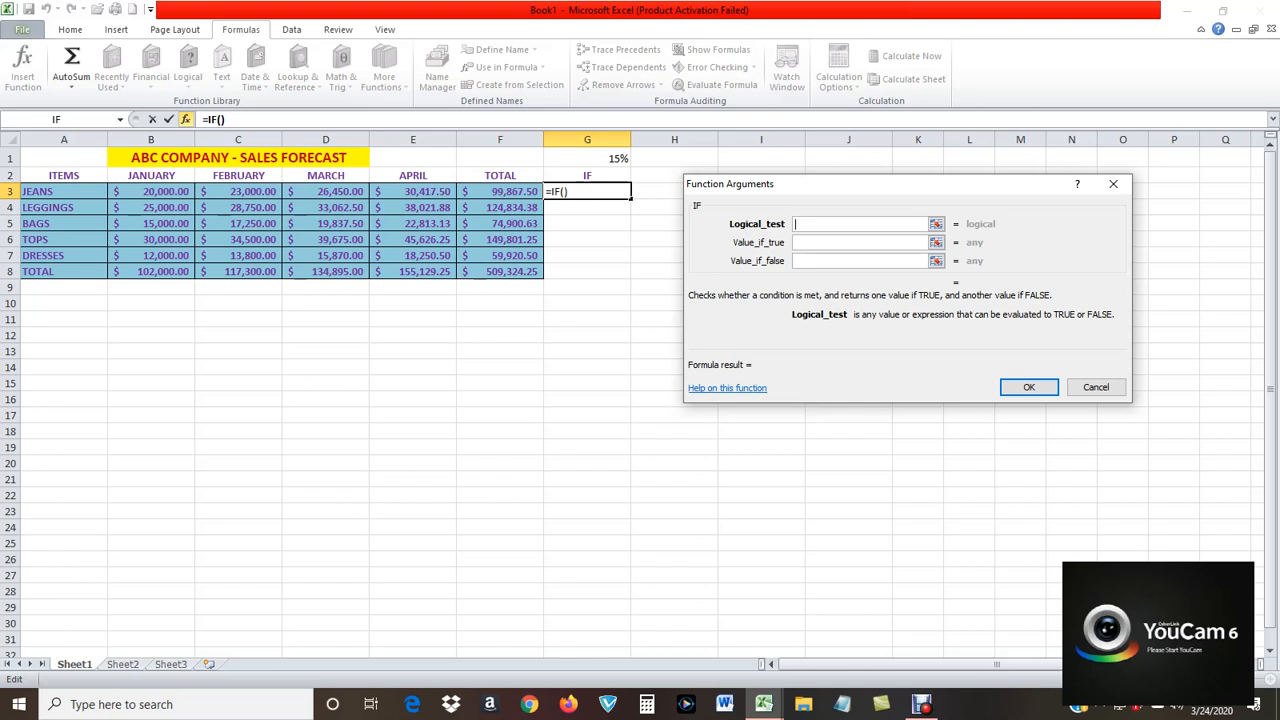
click(500, 191)
text(>=8000)
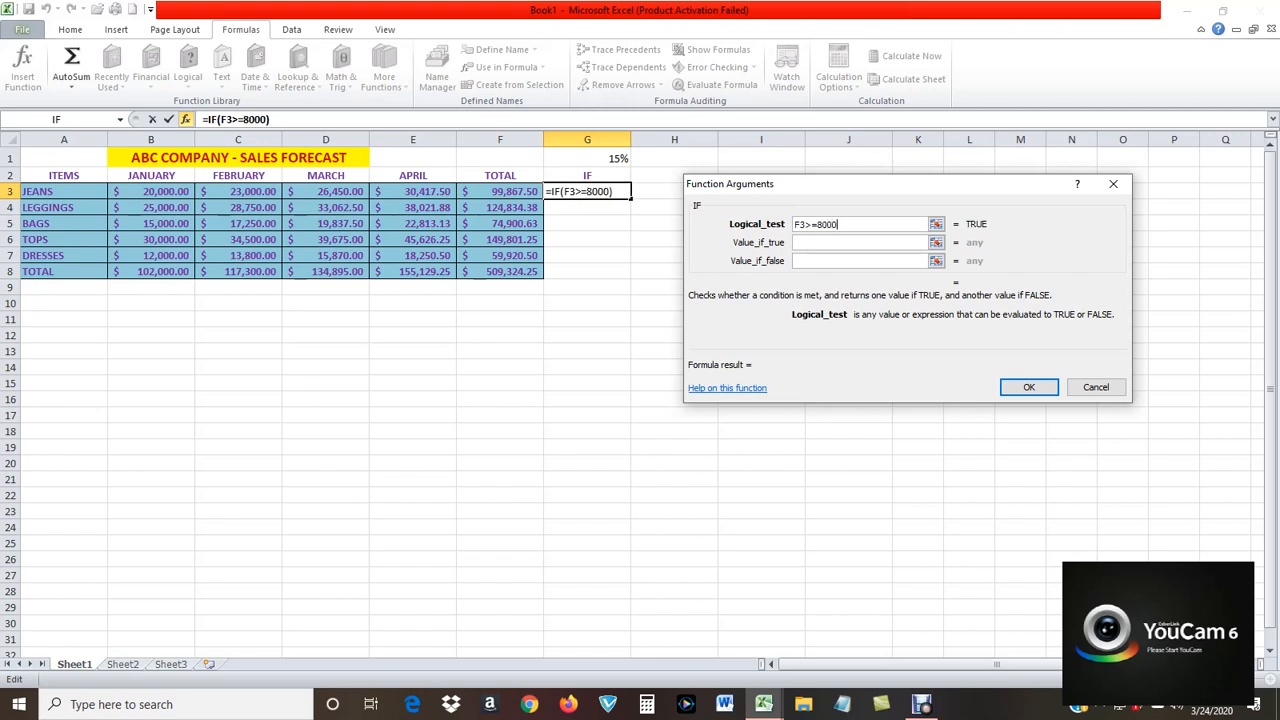
text(0)
Make the G3 IF function return "Good" if true and "NI" if false, and fill it down to G7.
click(840, 243)
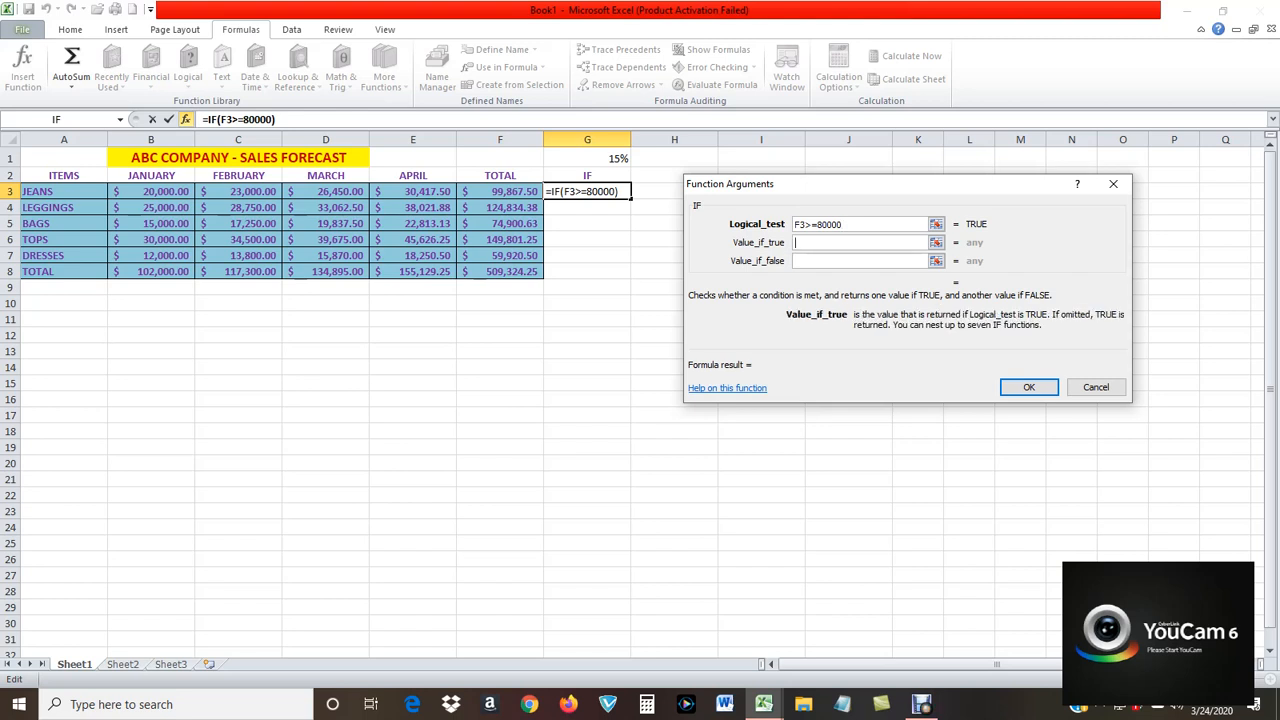
text(Good)
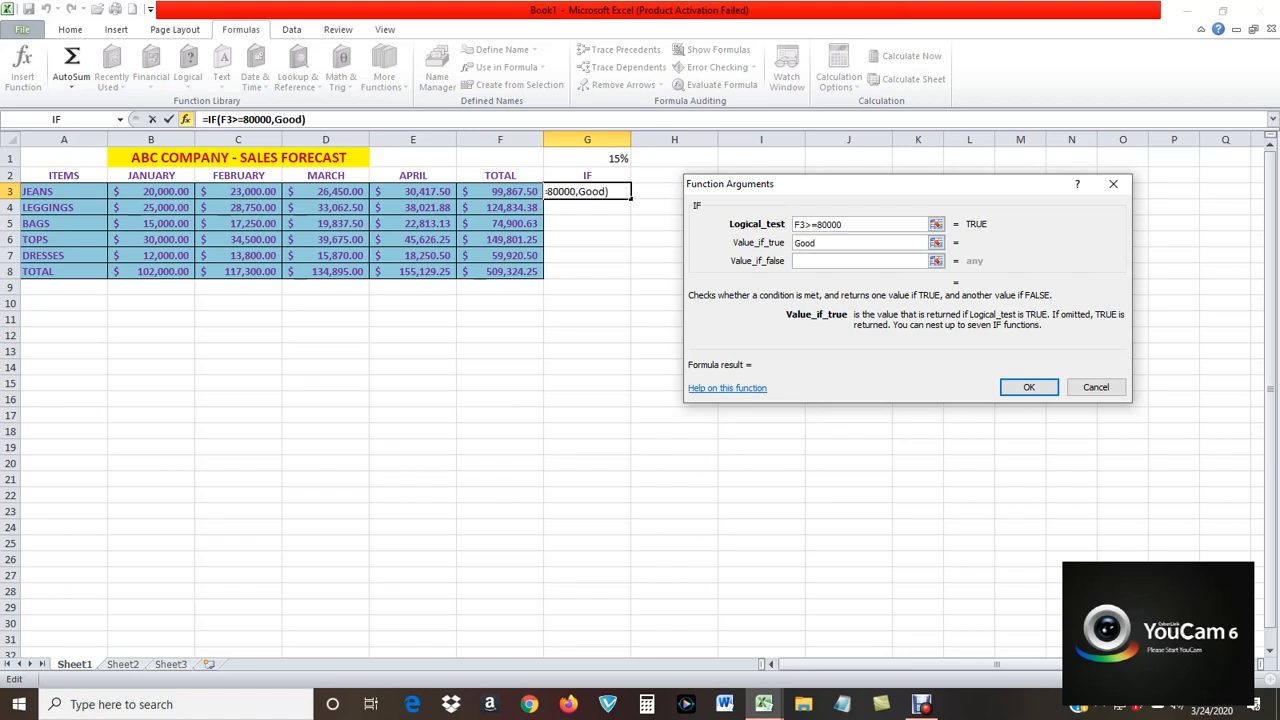
key(Tab)
text(NI)
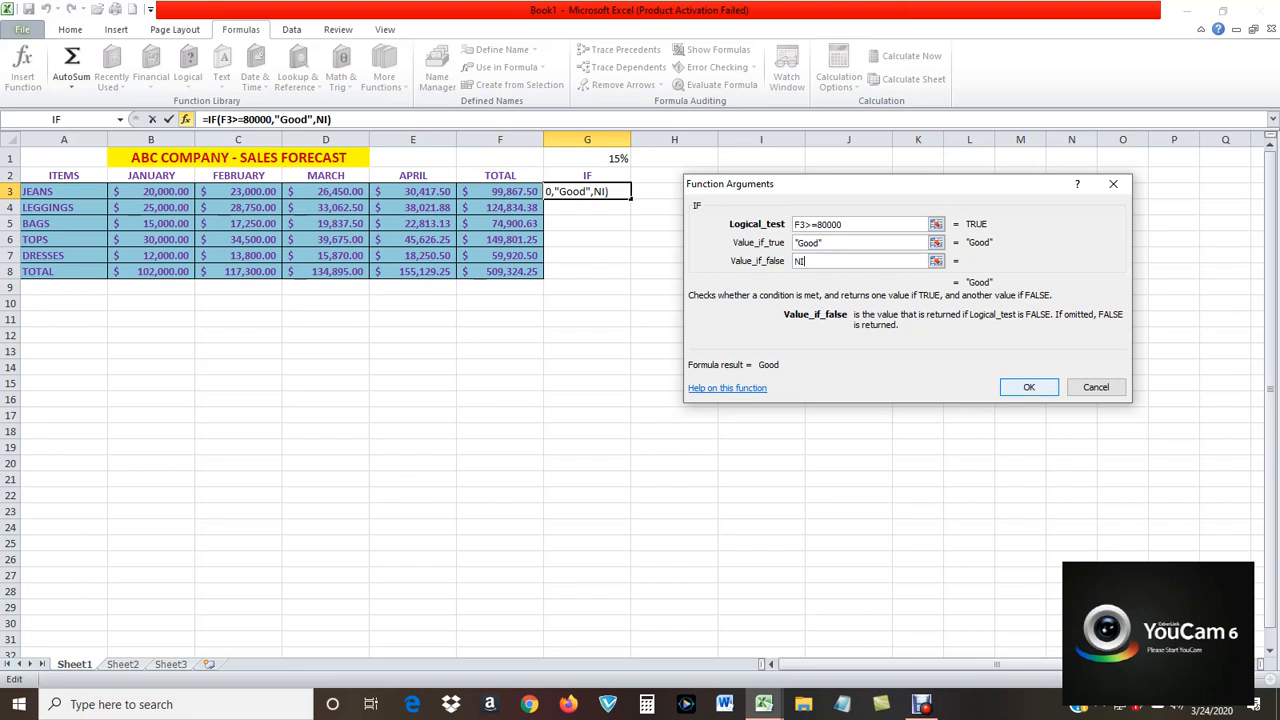
click(1028, 387)
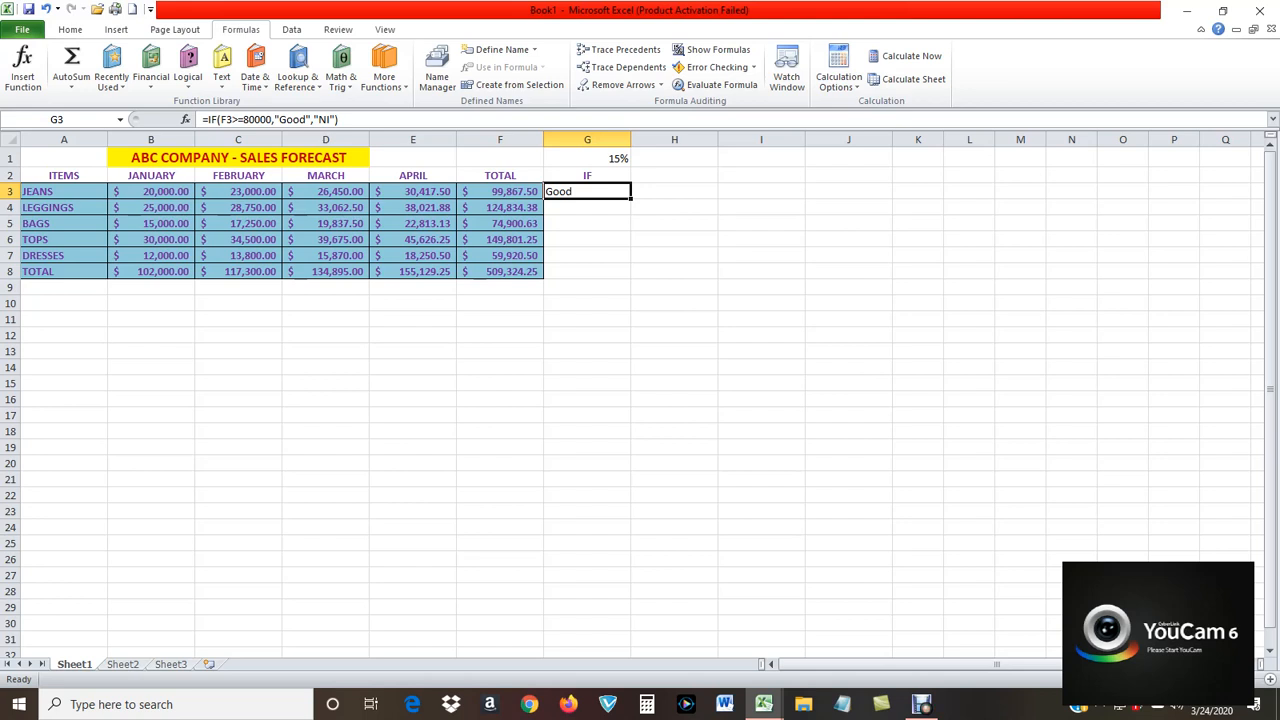
drag(631, 199, 600, 258)
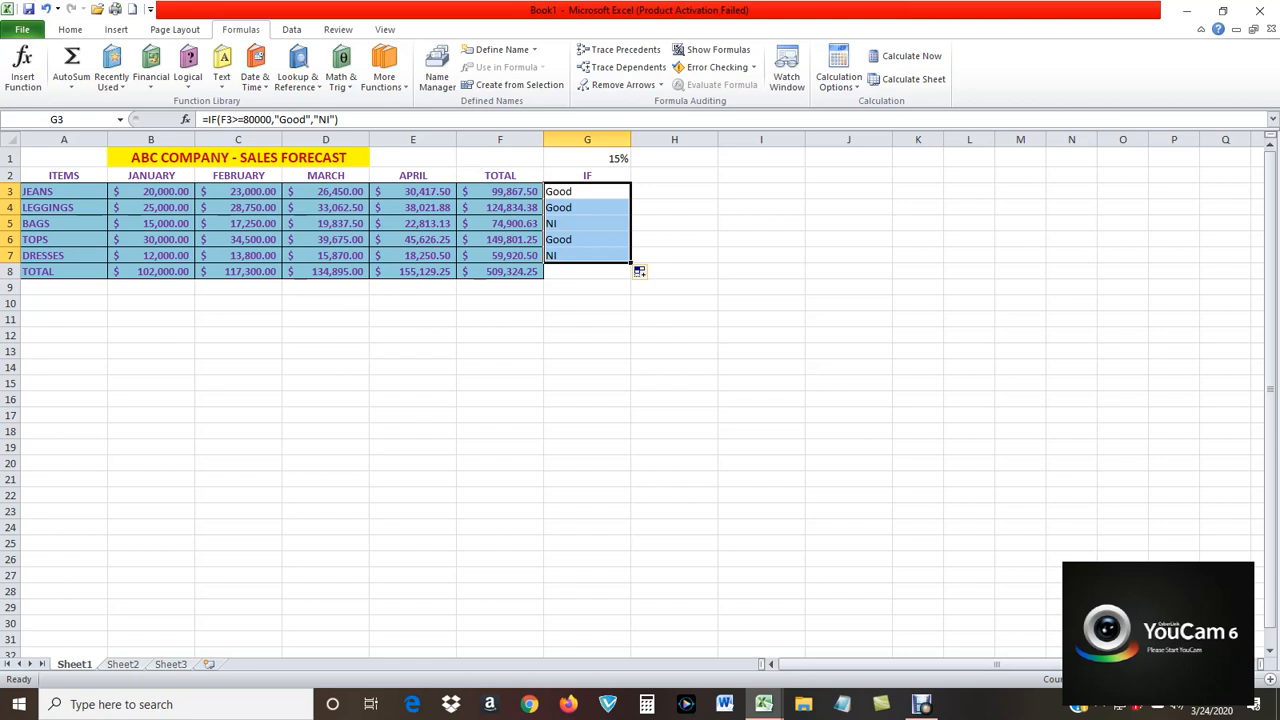
click(761, 383)
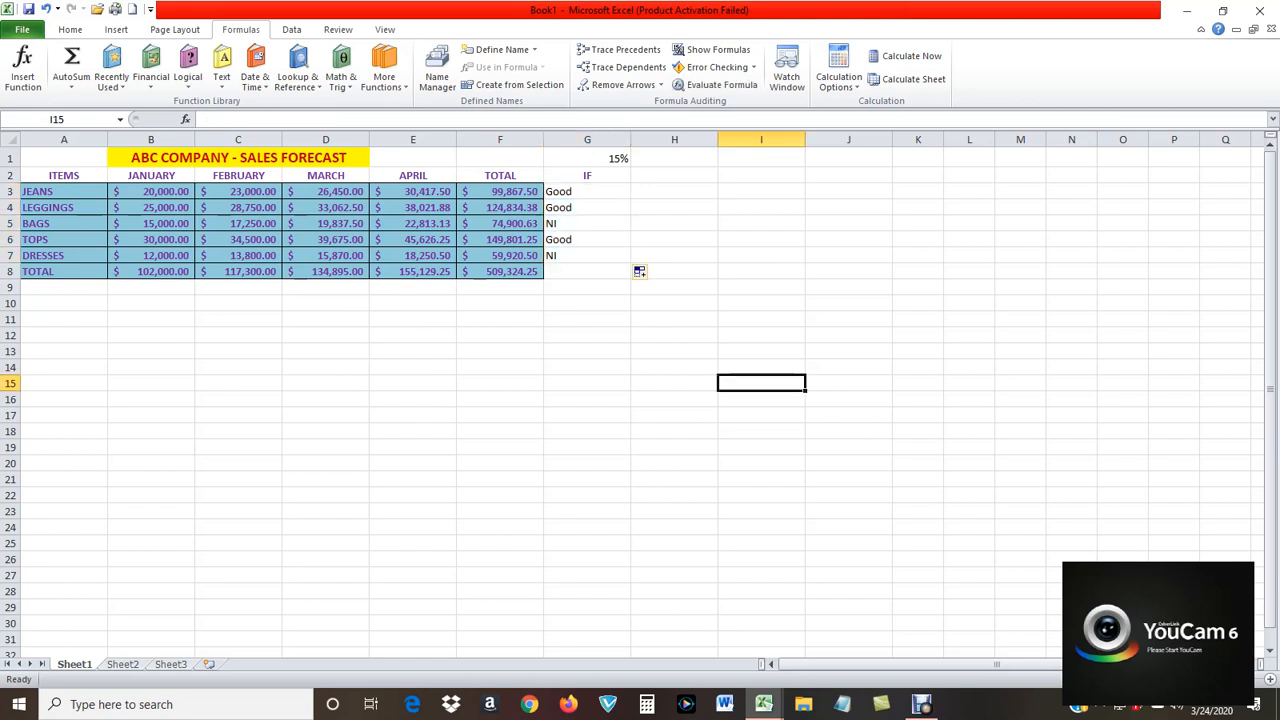
Give cells G3 to G8 the same aqua fill and bold purple text as the rest of the table.
drag(587, 191, 587, 271)
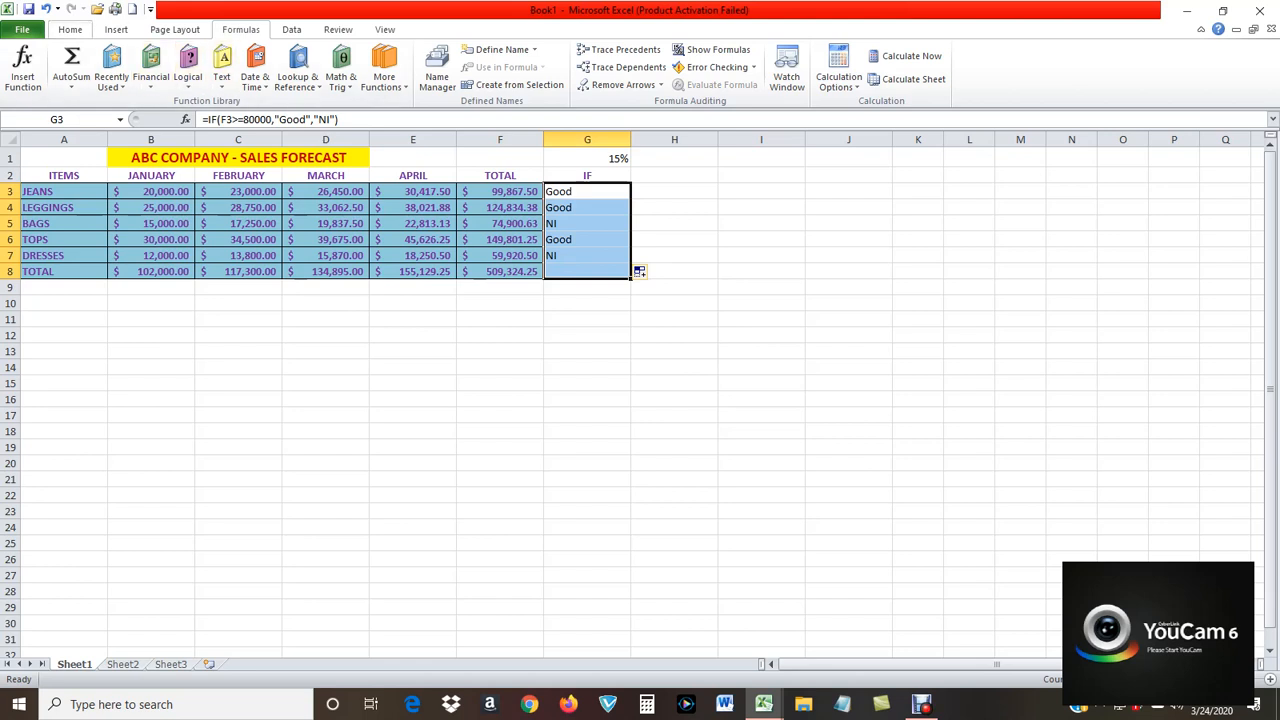
click(70, 29)
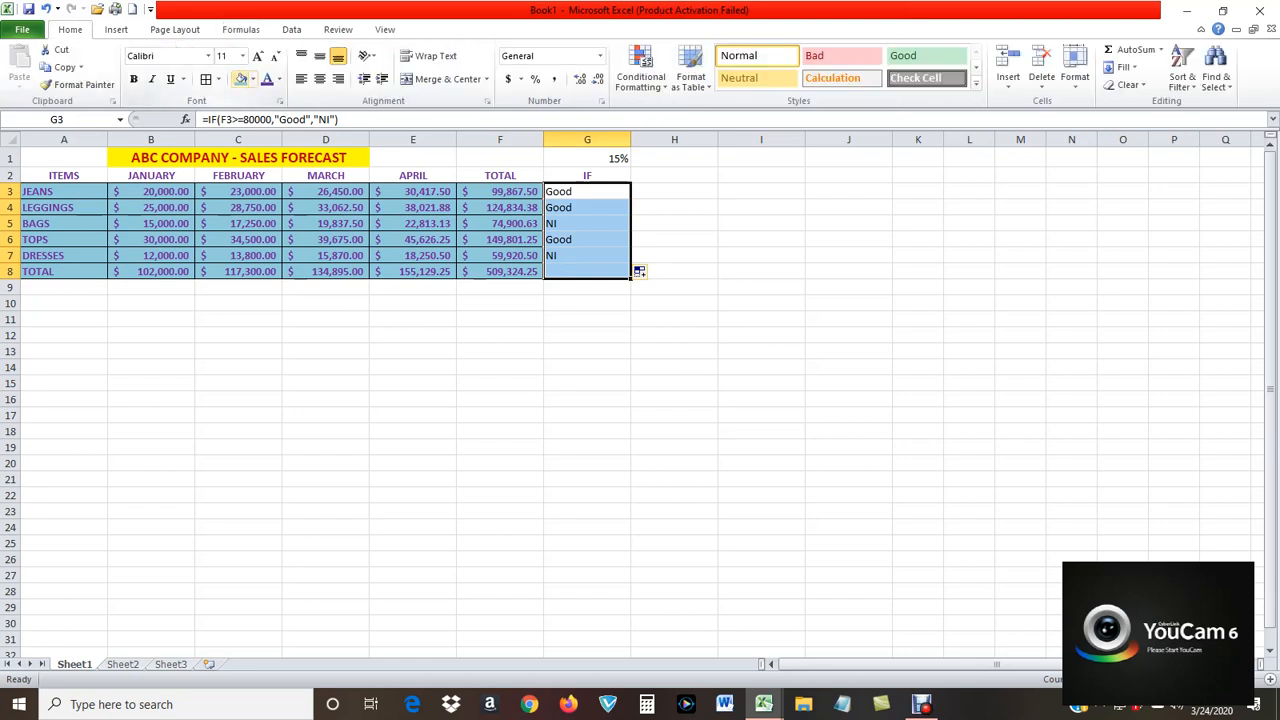
click(241, 79)
click(267, 79)
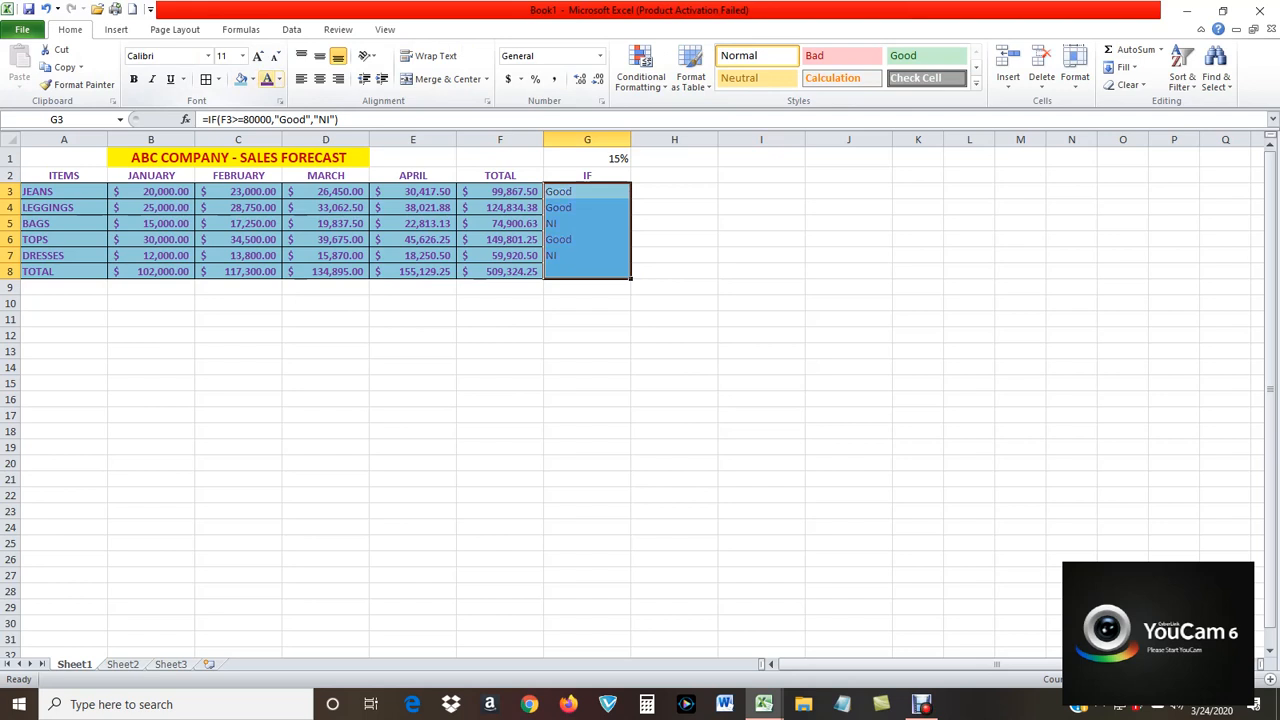
click(134, 79)
click(761, 351)
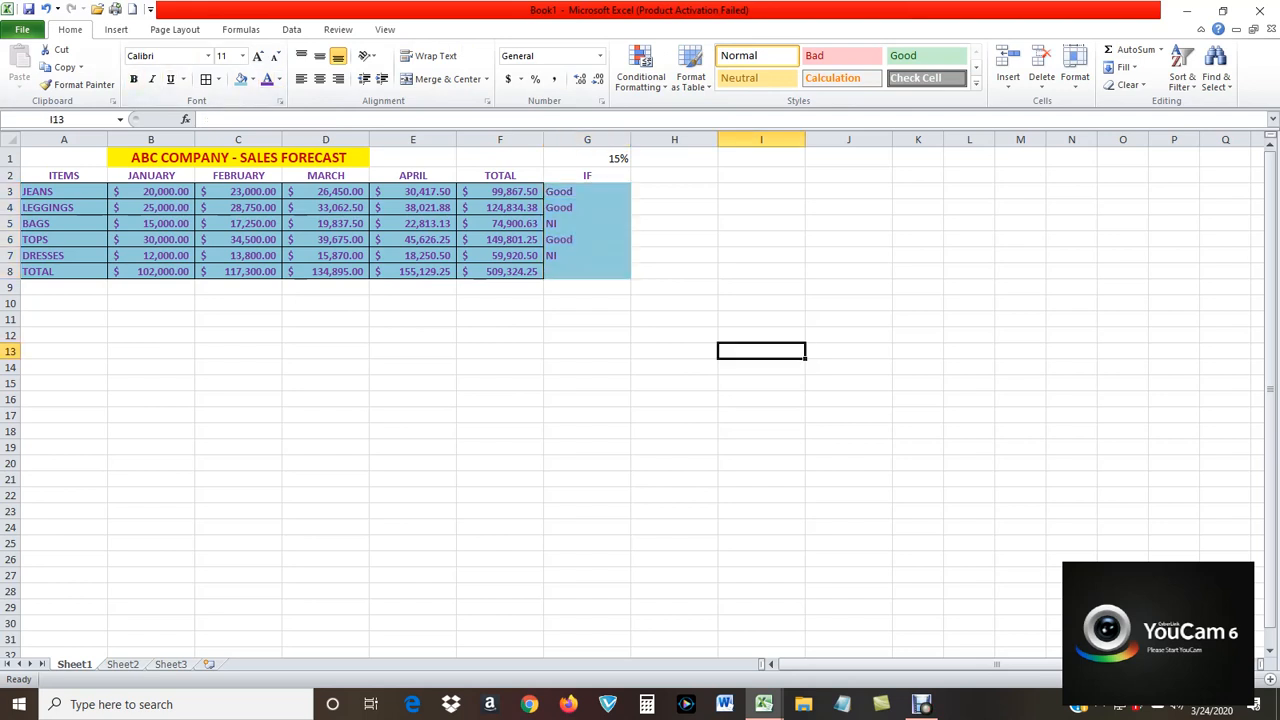
Apply Outside Borders to the IF column cells G3 to G8.
click(587, 191)
drag(587, 191, 587, 271)
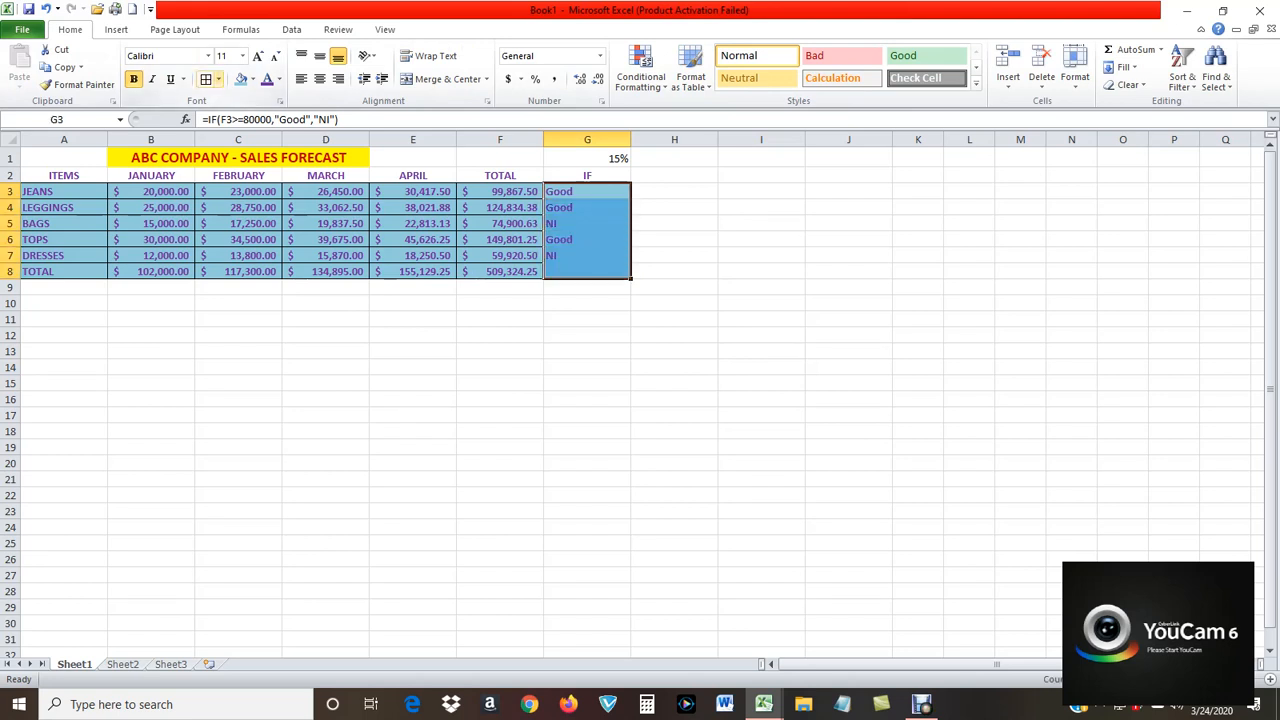
click(218, 79)
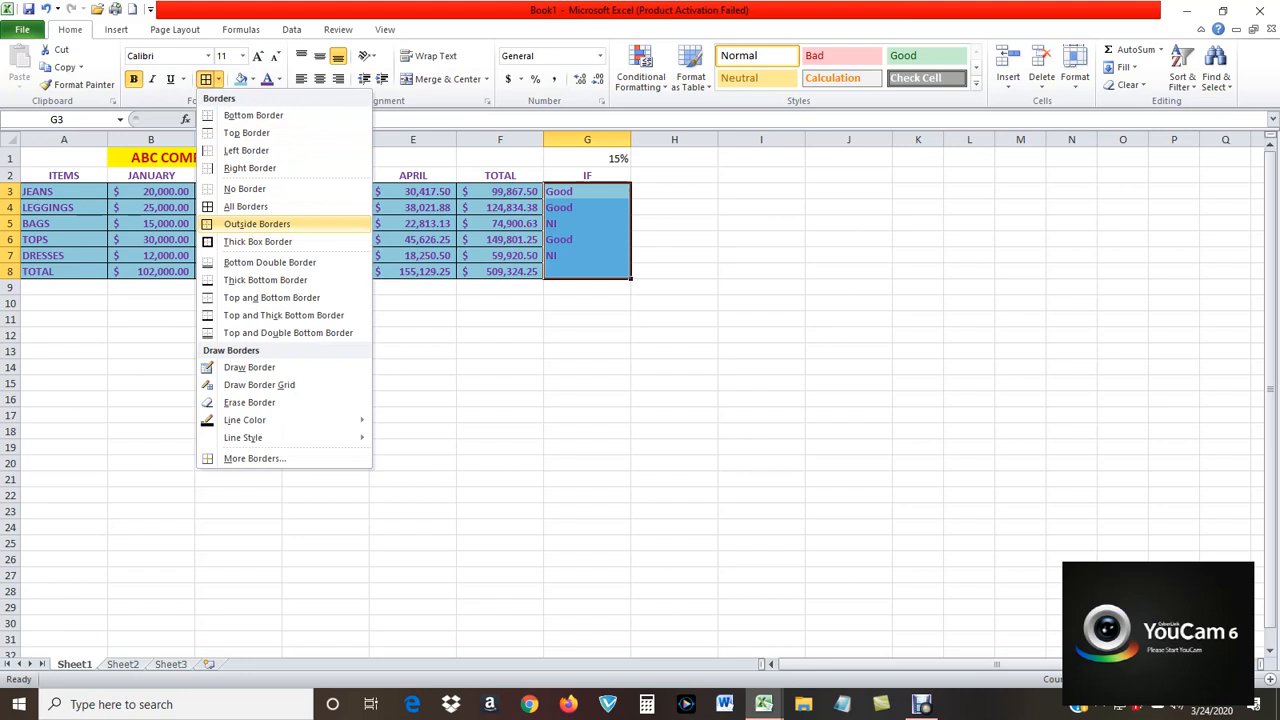
click(268, 224)
click(761, 335)
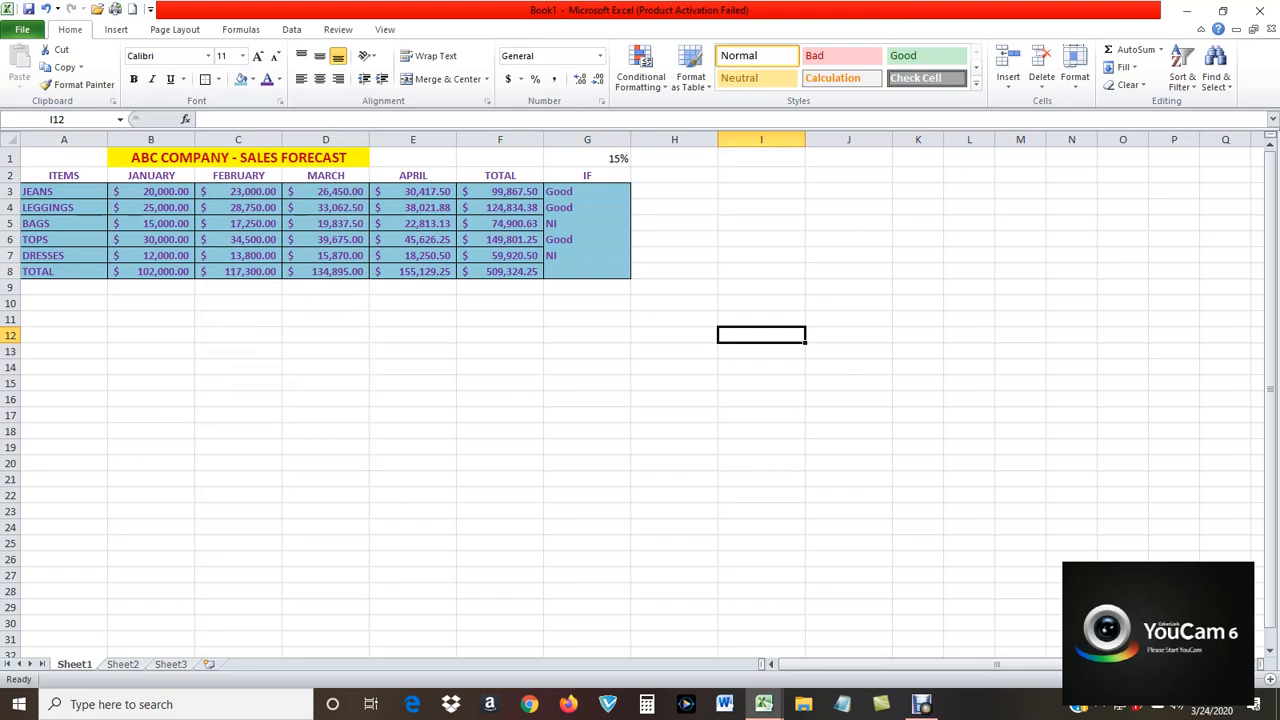
Clear the ITEMS heading from cell A2.
click(64, 175)
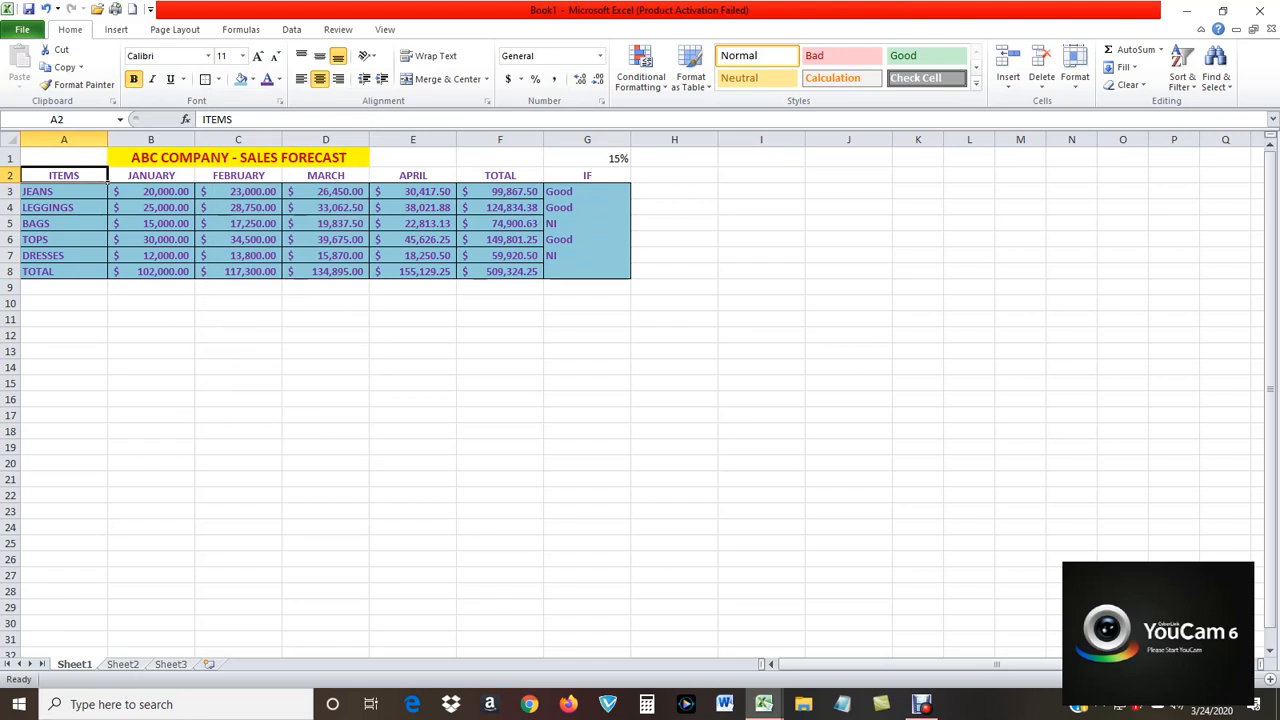
key(Delete)
click(848, 335)
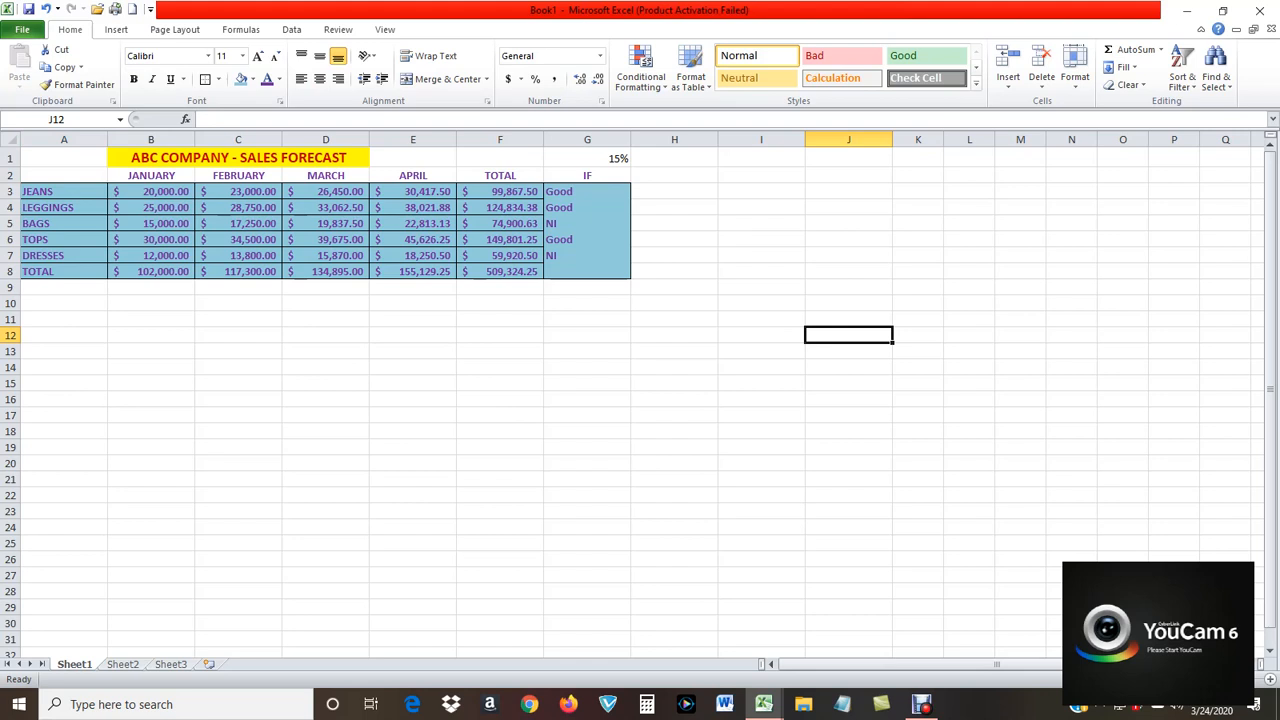
Insert a 3-D clustered column chart of the monthly item sales in A2 to E7 and place it below the table, spanning about rows 11 to 25.
drag(60, 175, 457, 262)
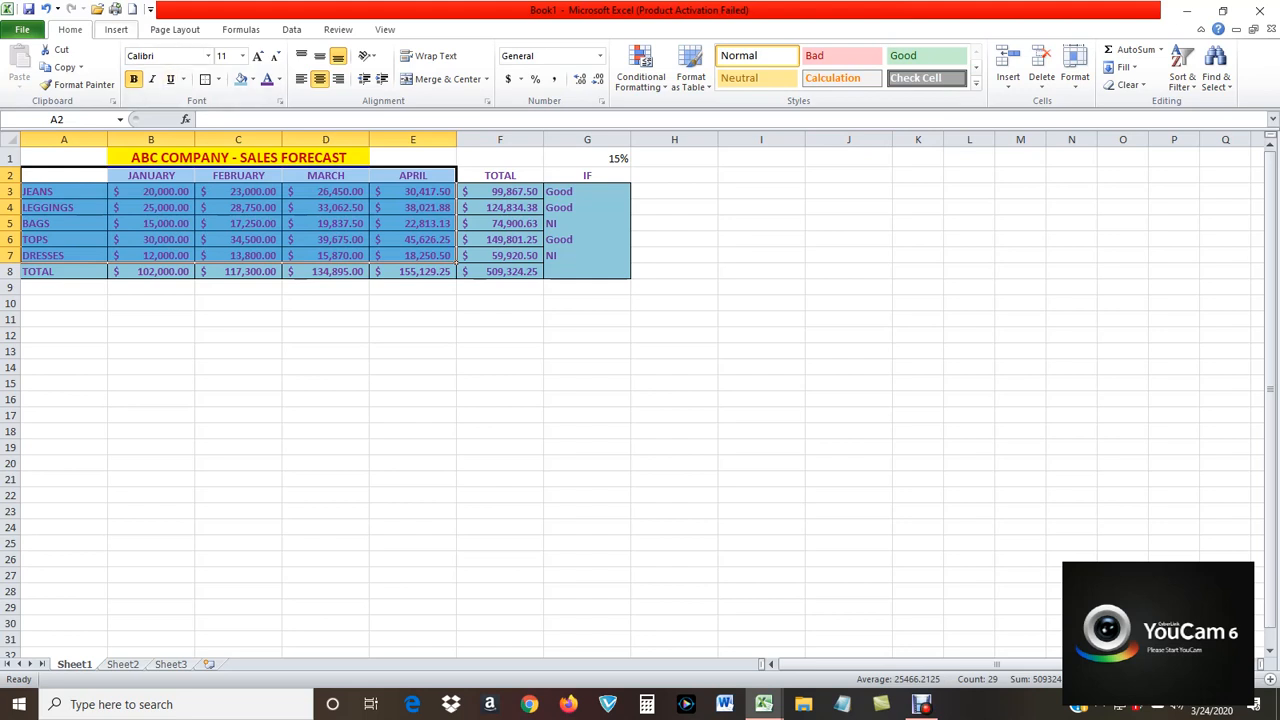
click(116, 29)
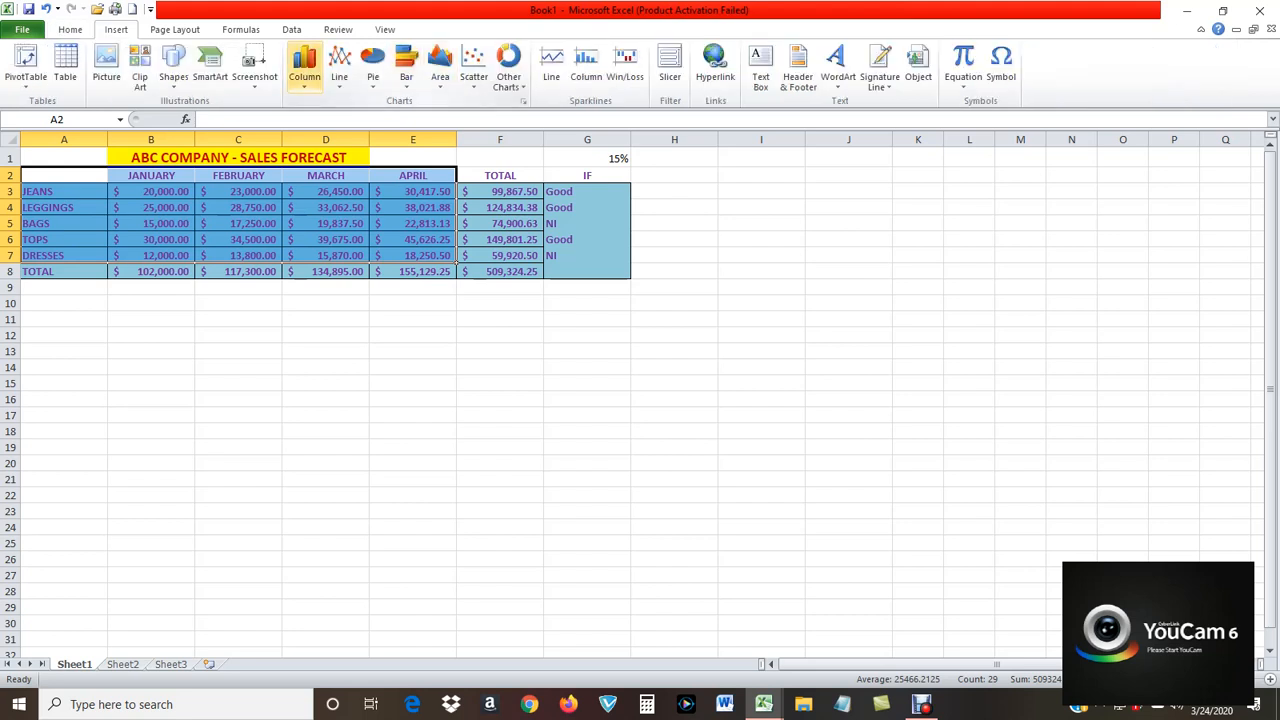
click(304, 68)
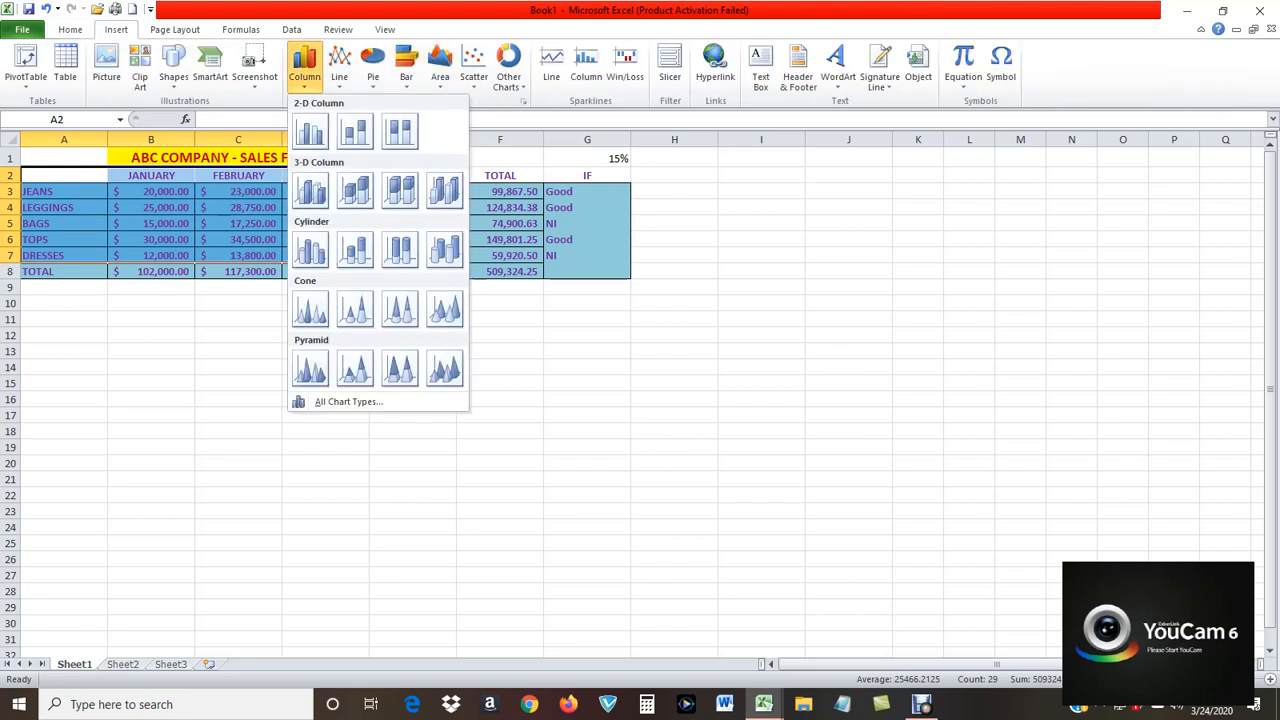
click(311, 190)
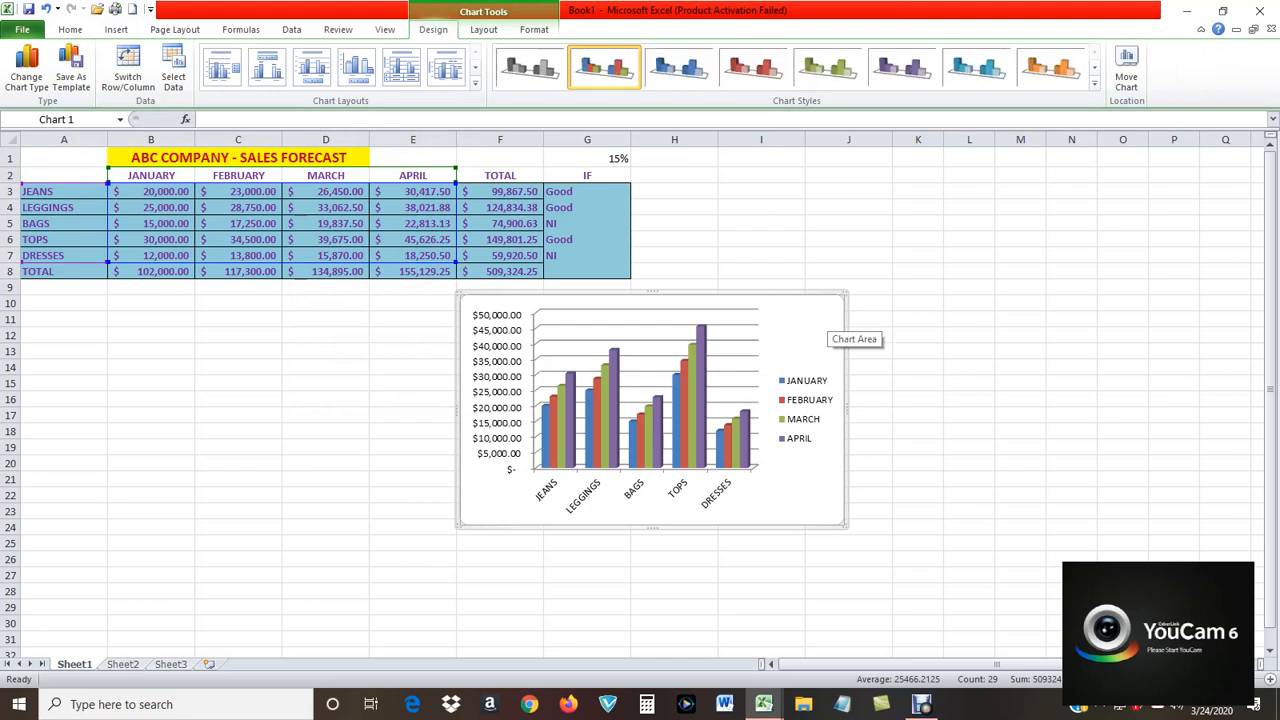
drag(835, 318, 423, 343)
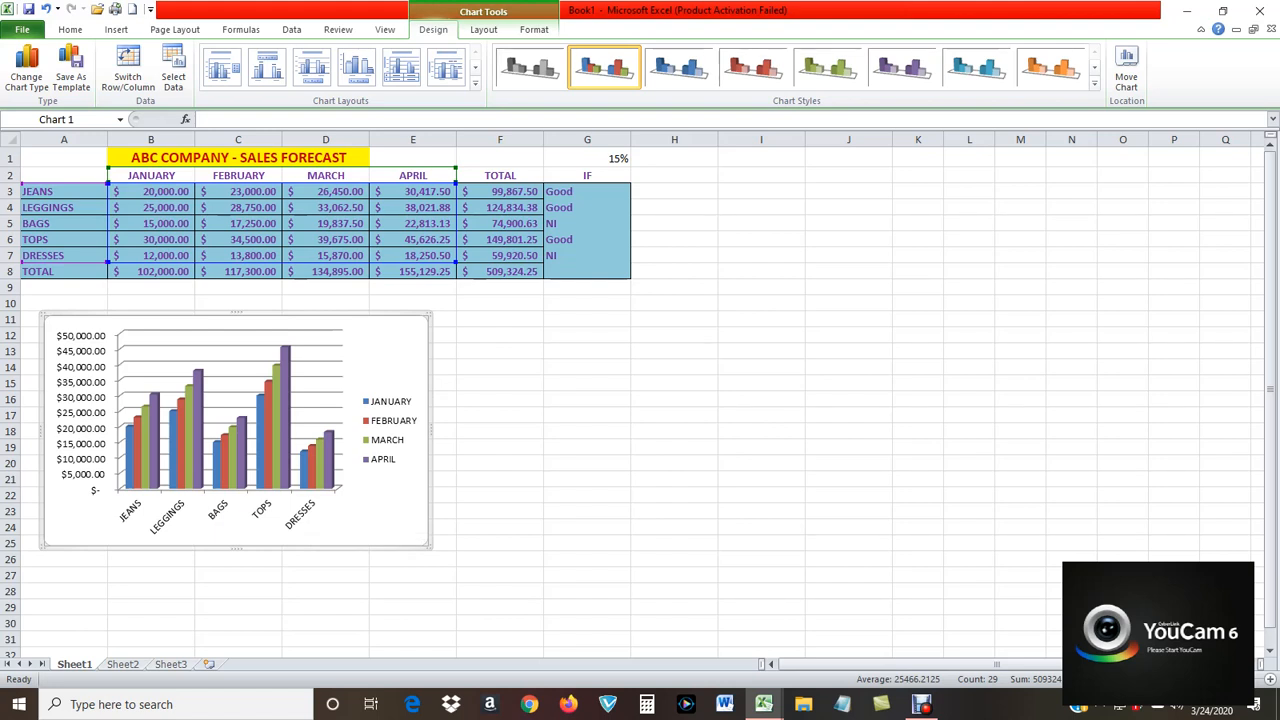
click(918, 351)
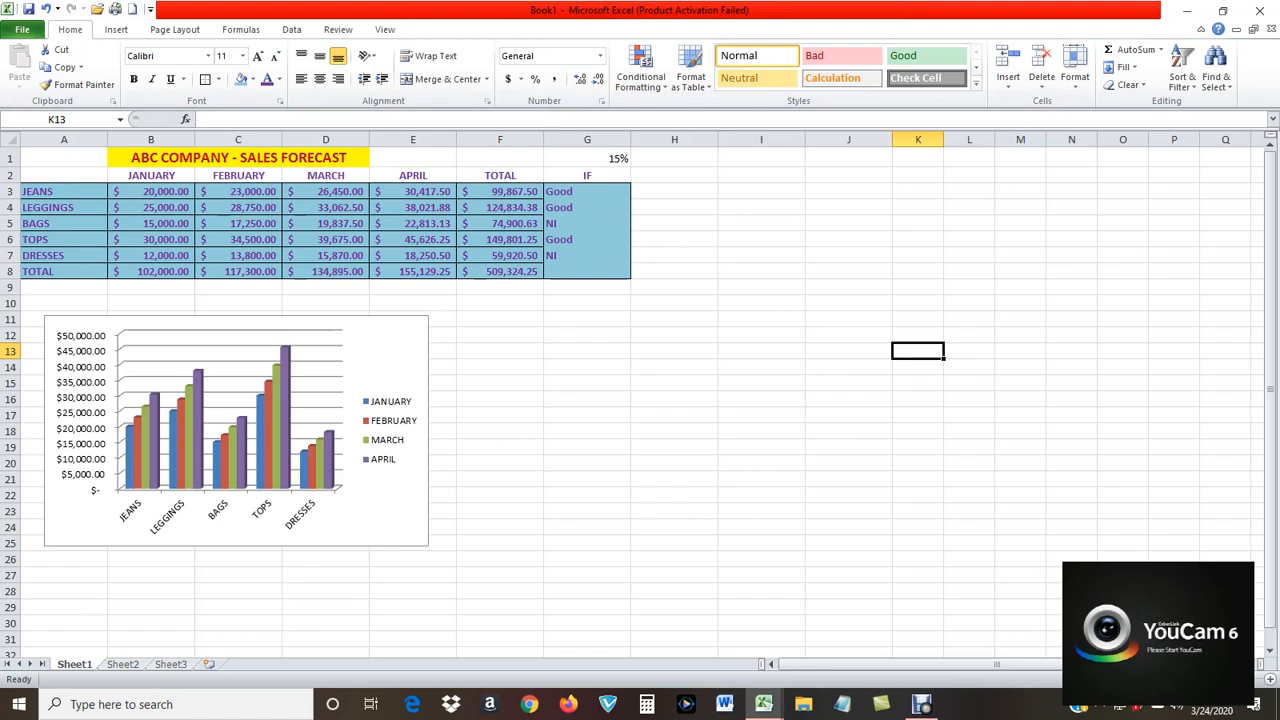
Give the chart area a gradient fill with the rainbow preset colors running from pink through yellow to blue.
click(405, 362)
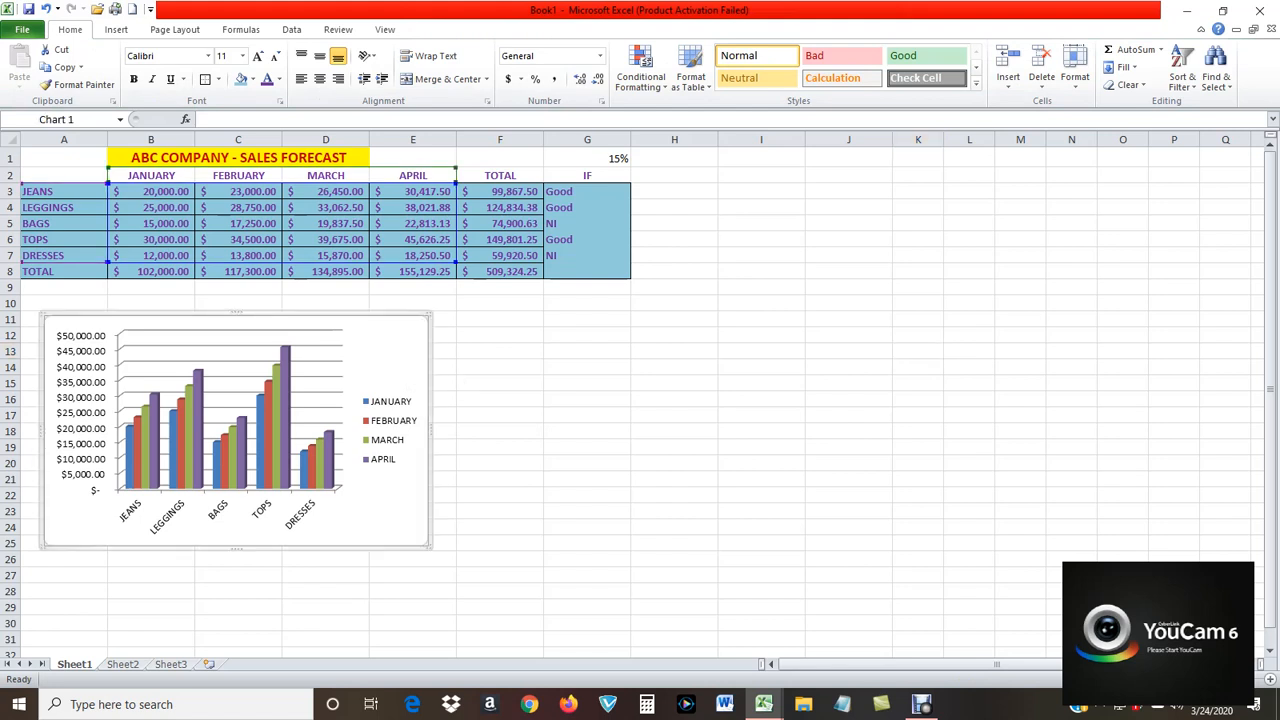
right_click(406, 362)
key(Escape)
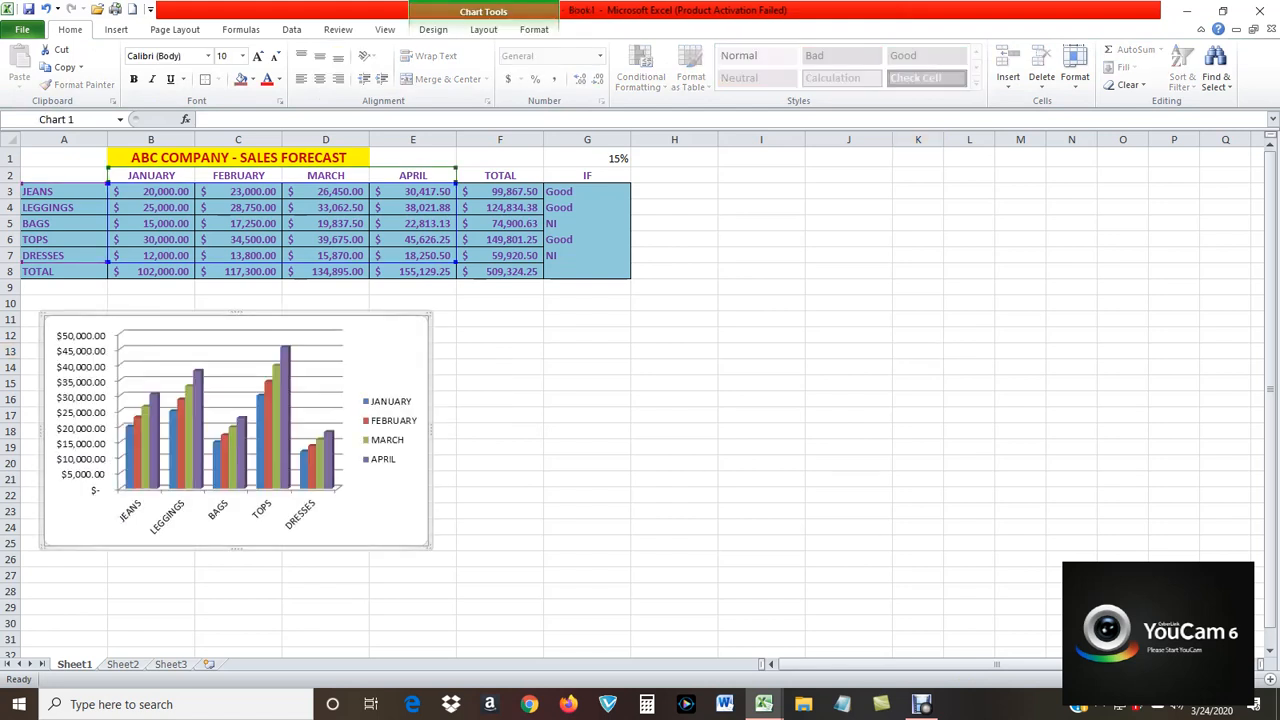
right_click(408, 362)
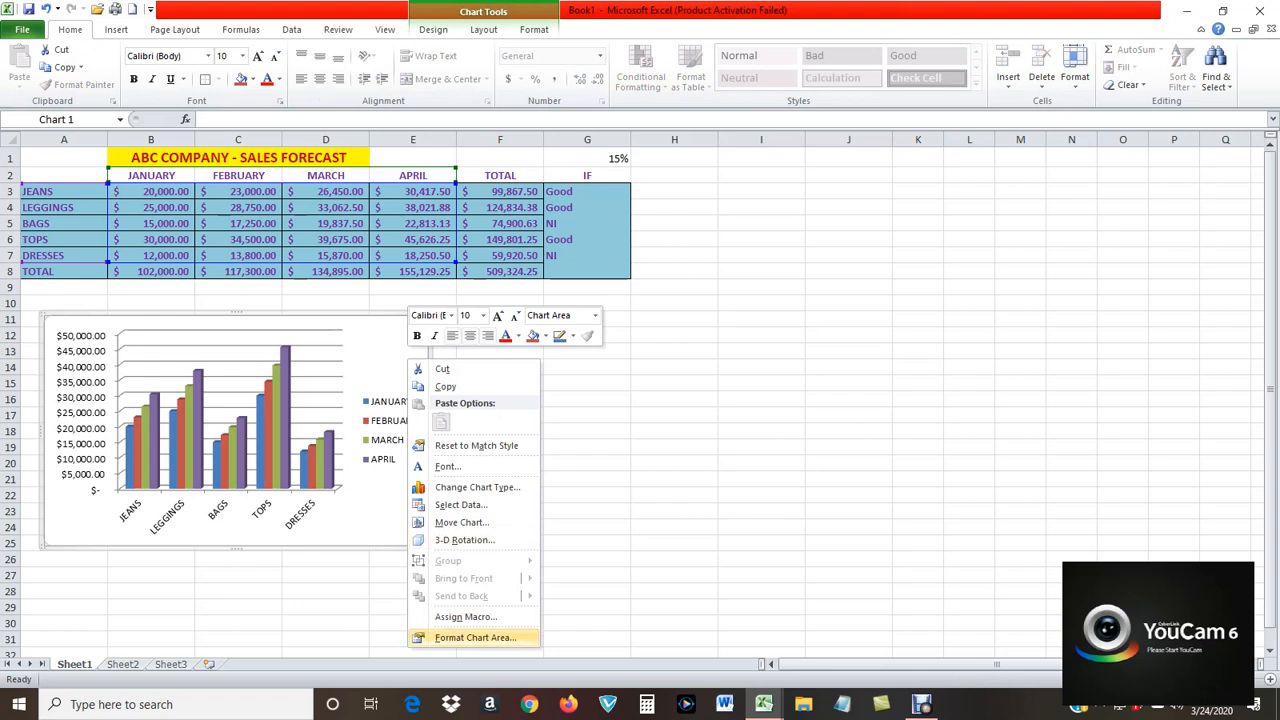
click(475, 638)
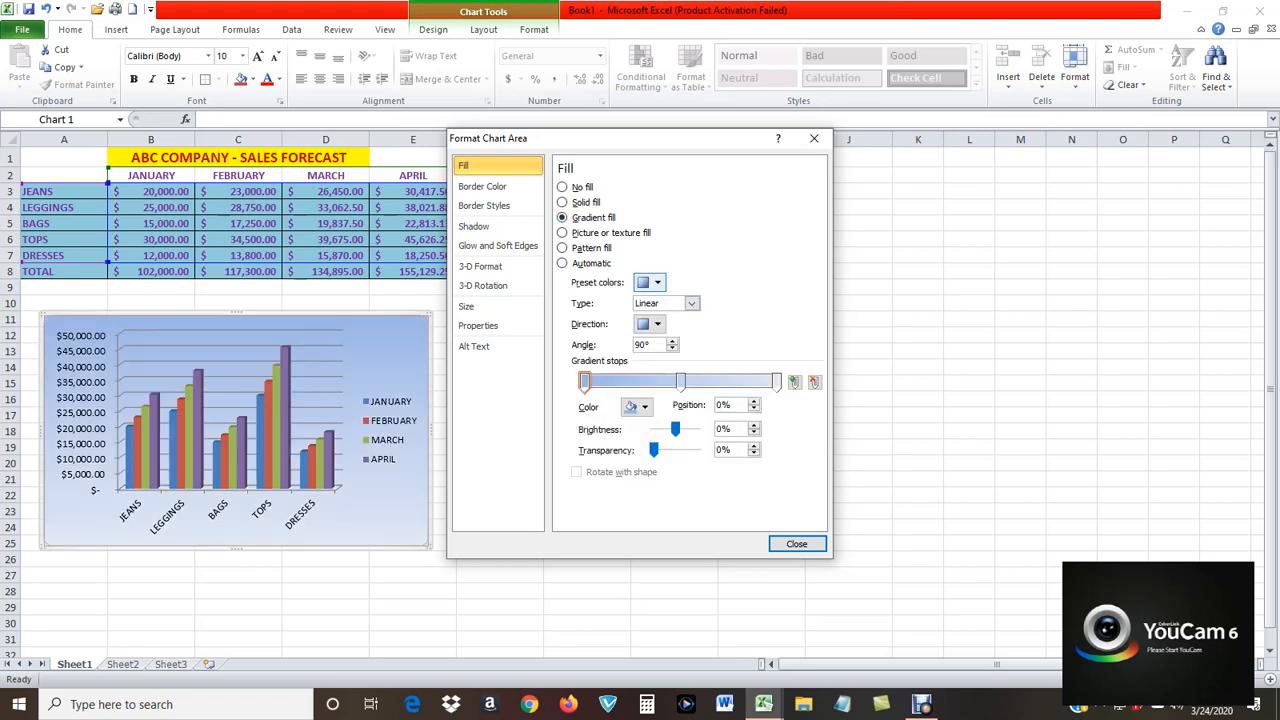
click(647, 282)
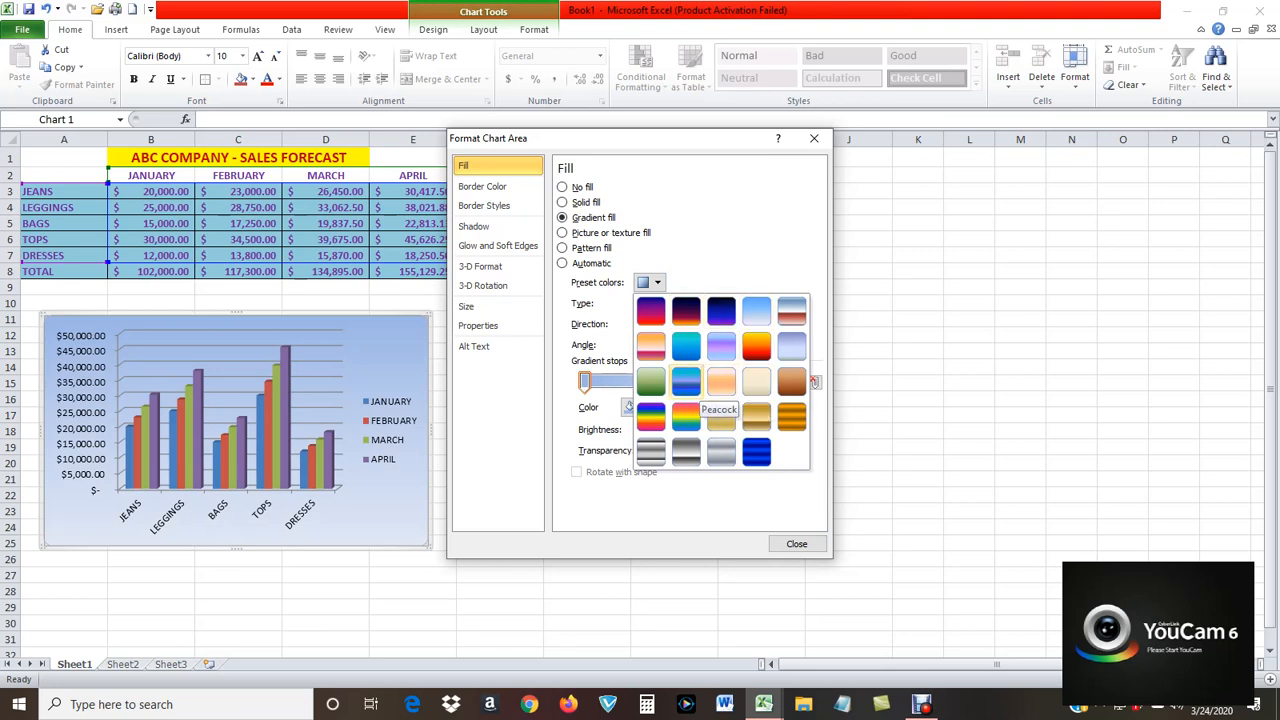
click(686, 416)
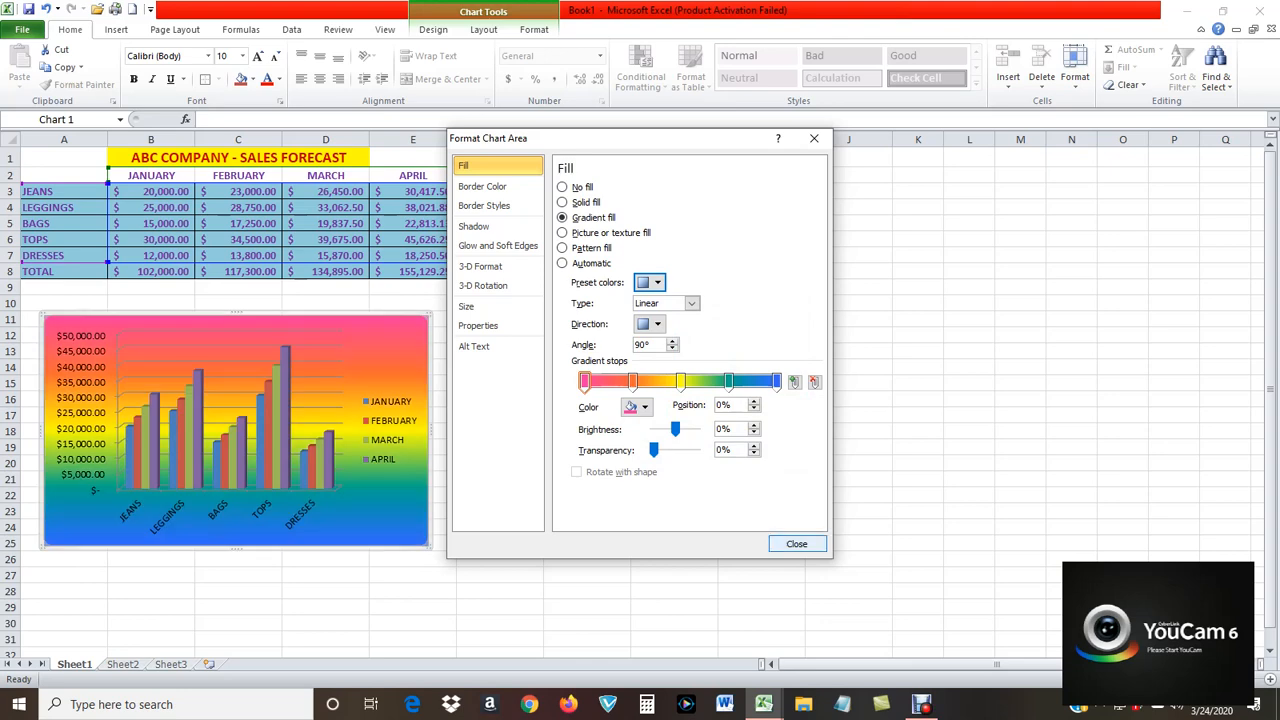
click(796, 543)
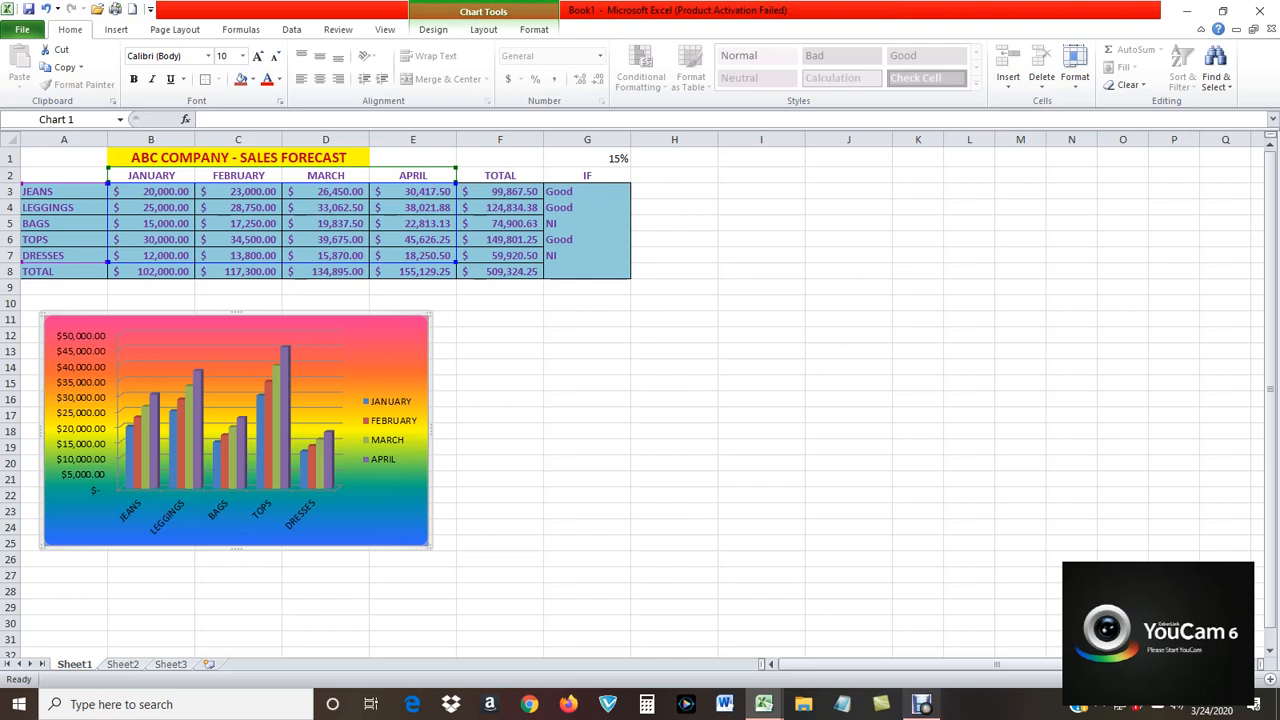
click(922, 704)
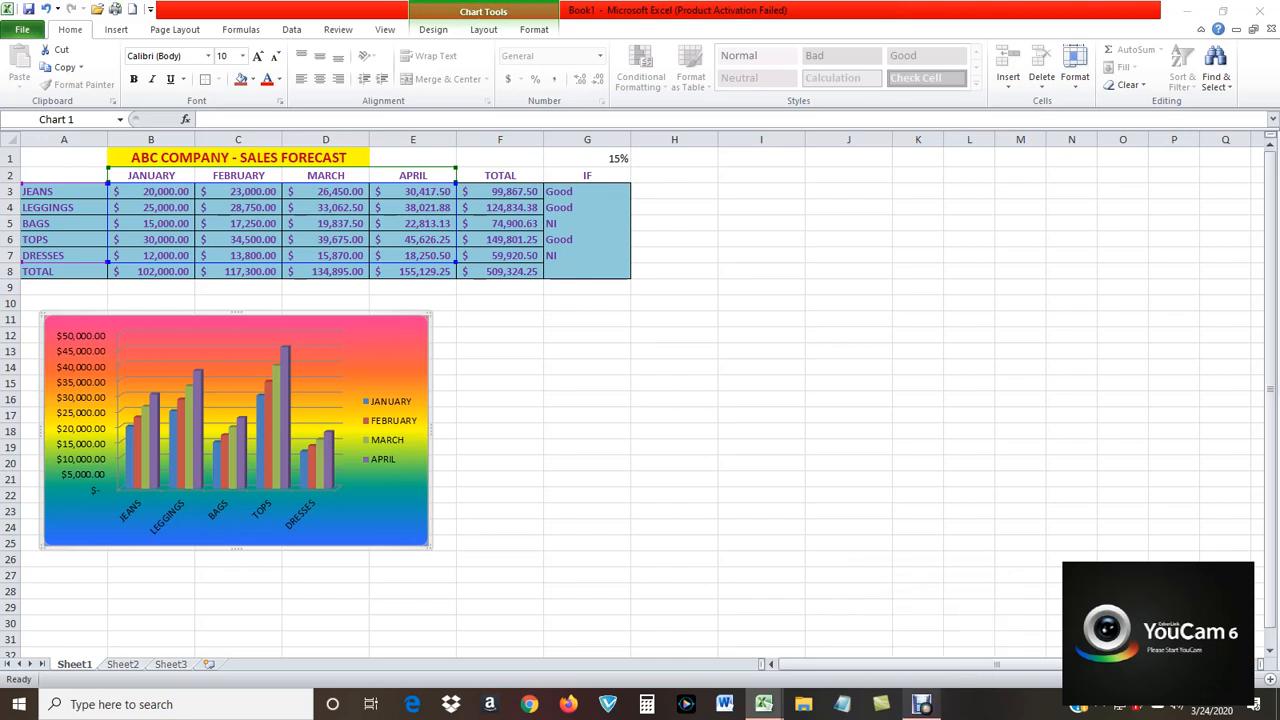